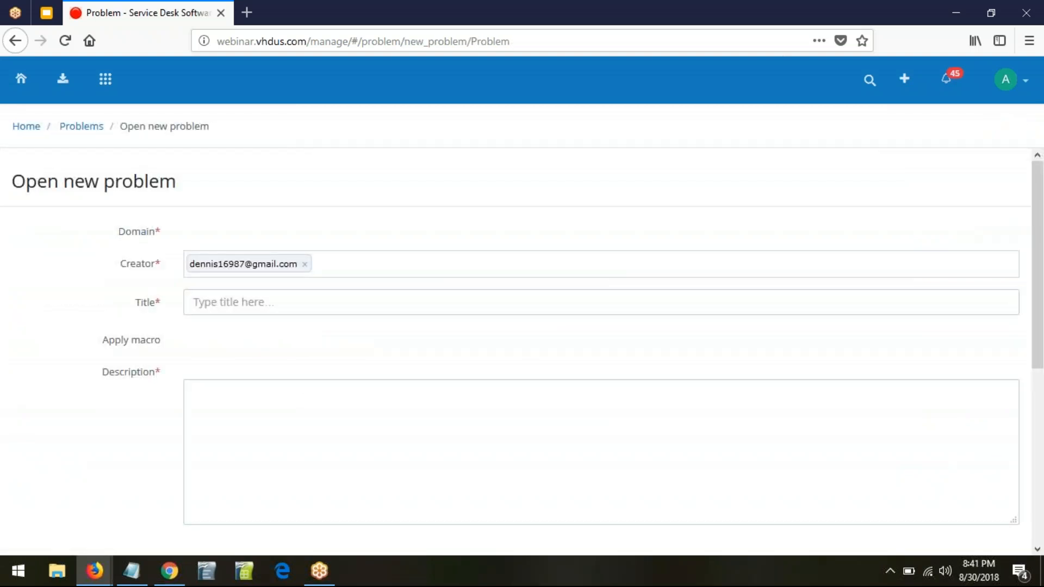
# Step: Title the new problem "Server 012 not functioning"
pyautogui.scroll(-2, 90, 248)
pyautogui.scroll(2, 90, 273)
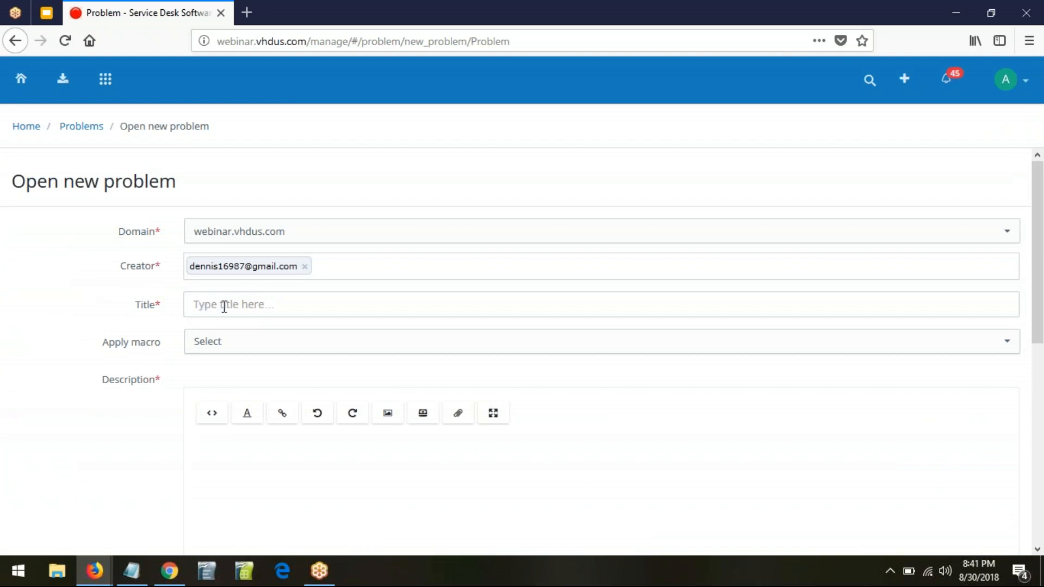
pyautogui.click(224, 306)
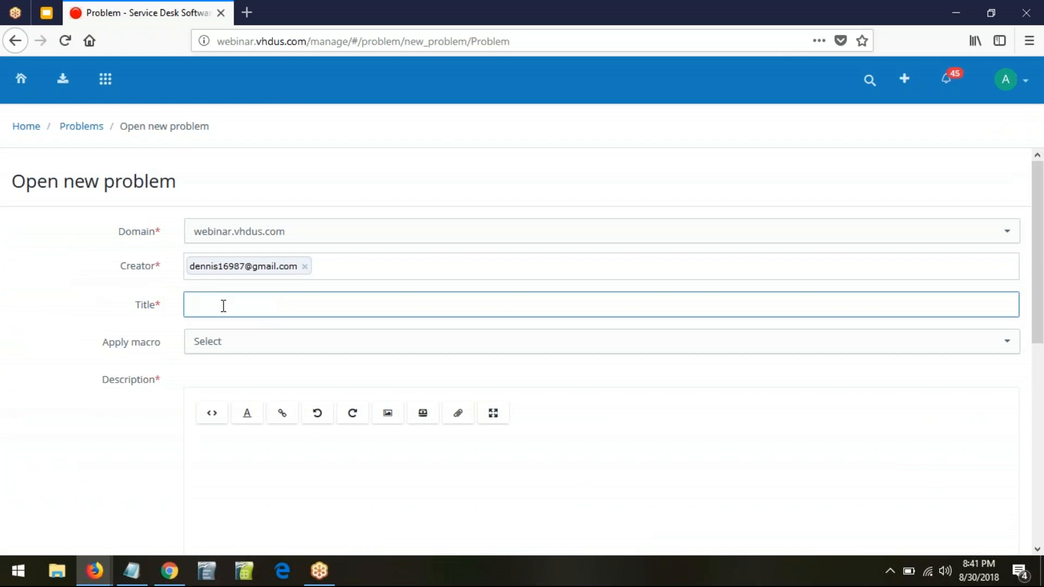
pyautogui.write('Server 012 not functioning')
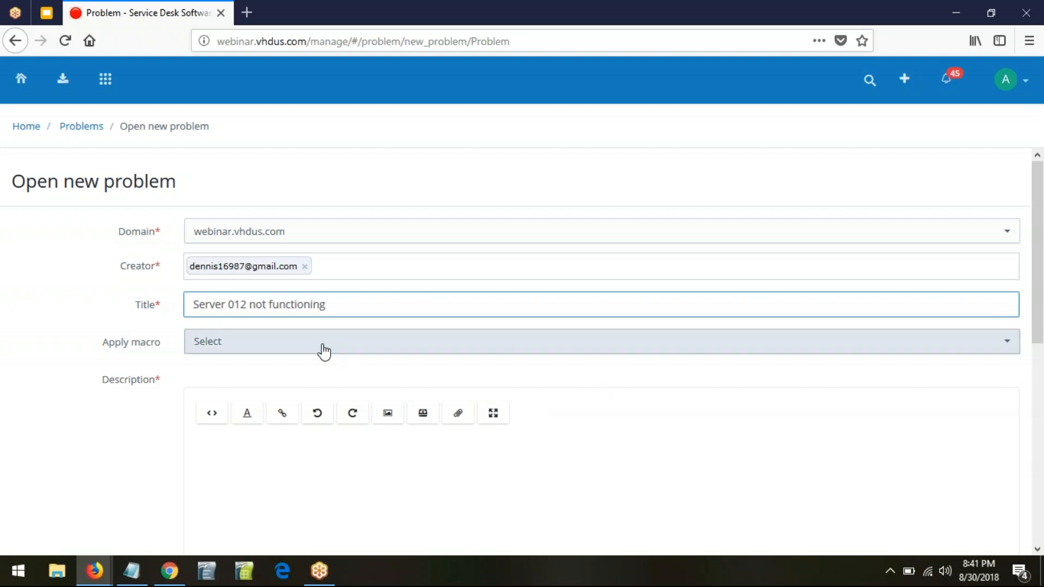
# Step: Copy the full title text of the new problem into its description
pyautogui.moveTo(356, 304); pyautogui.dragTo(145, 305)
pyautogui.hotkey('ctrl', 'c')
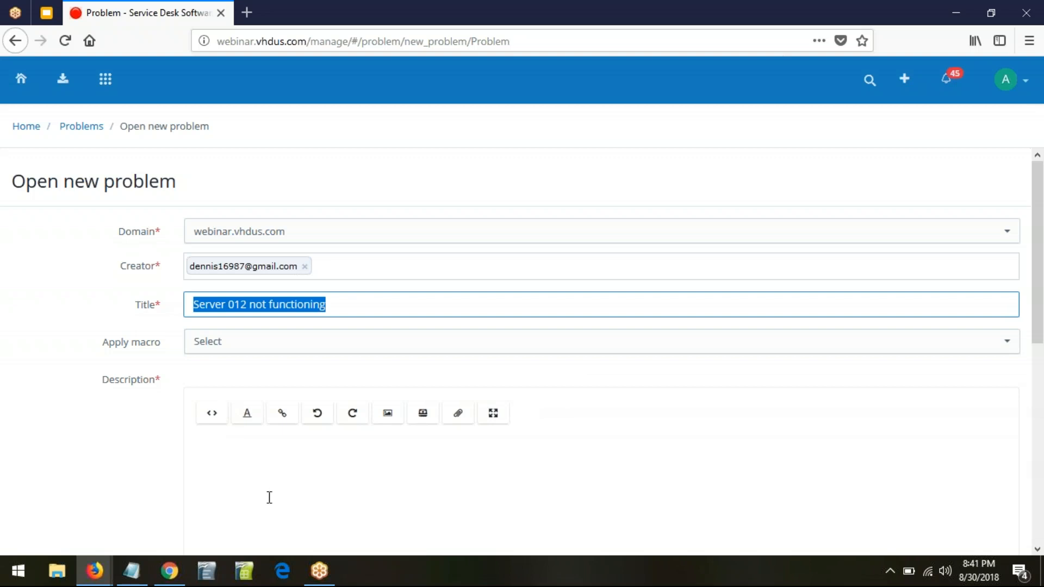
pyautogui.click(279, 482)
pyautogui.hotkey('ctrl', 'v')
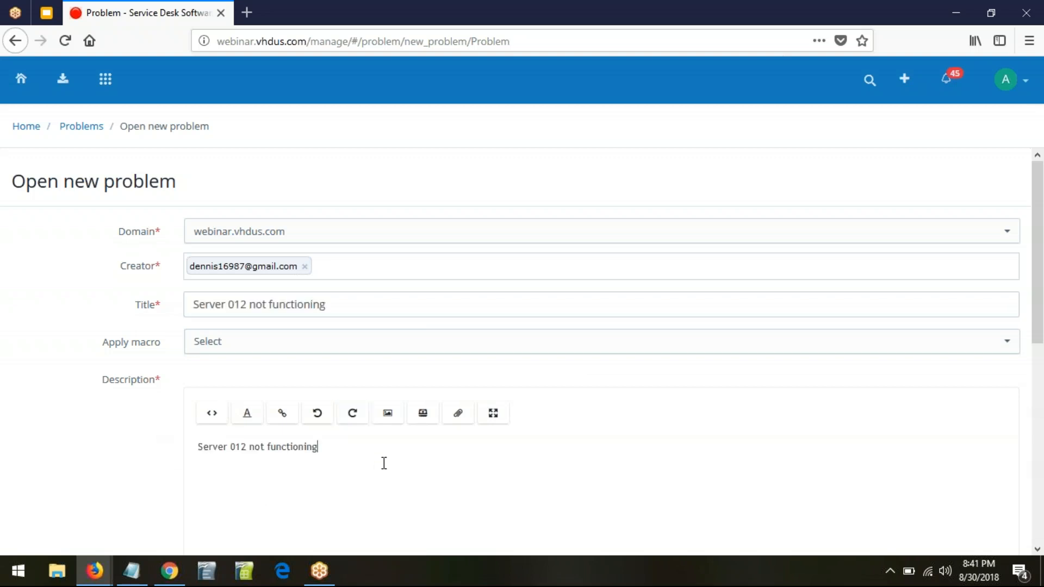
# Step: Check the available status choices, keeping Open, and set the new problem's priority to High
pyautogui.scroll(-5, 216, 455)
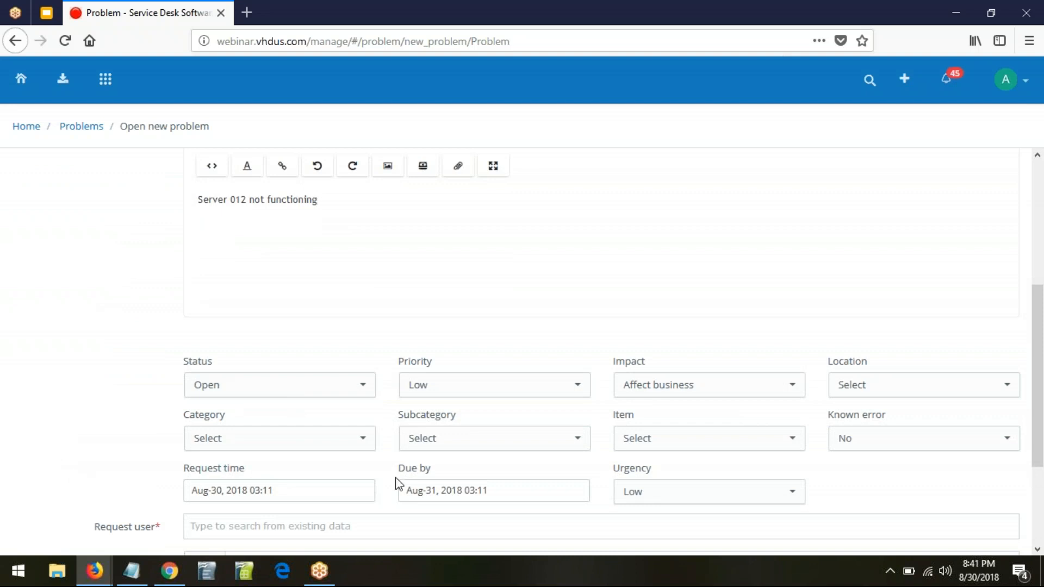
pyautogui.click(362, 386)
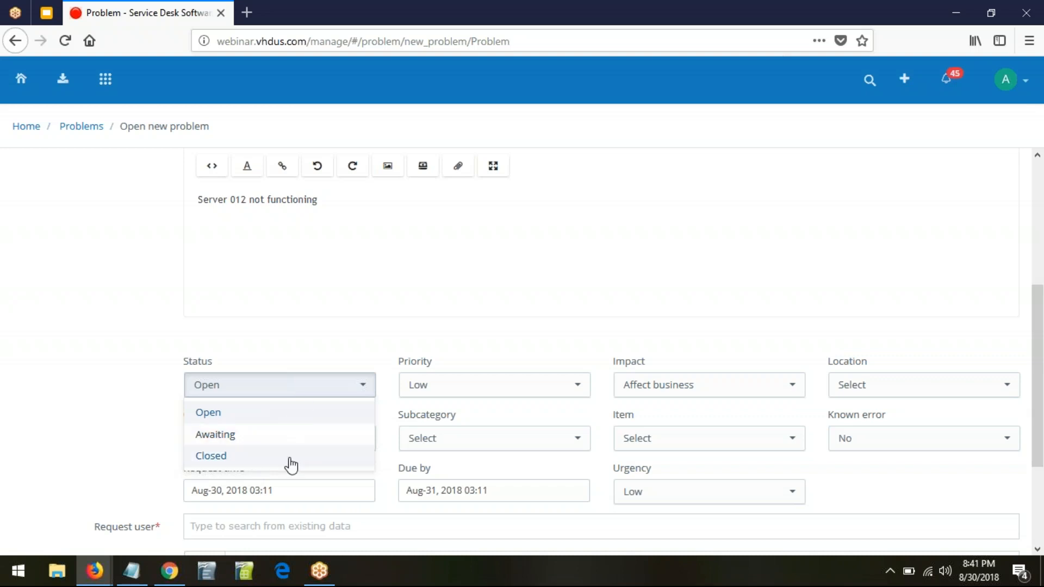
pyautogui.click(589, 357)
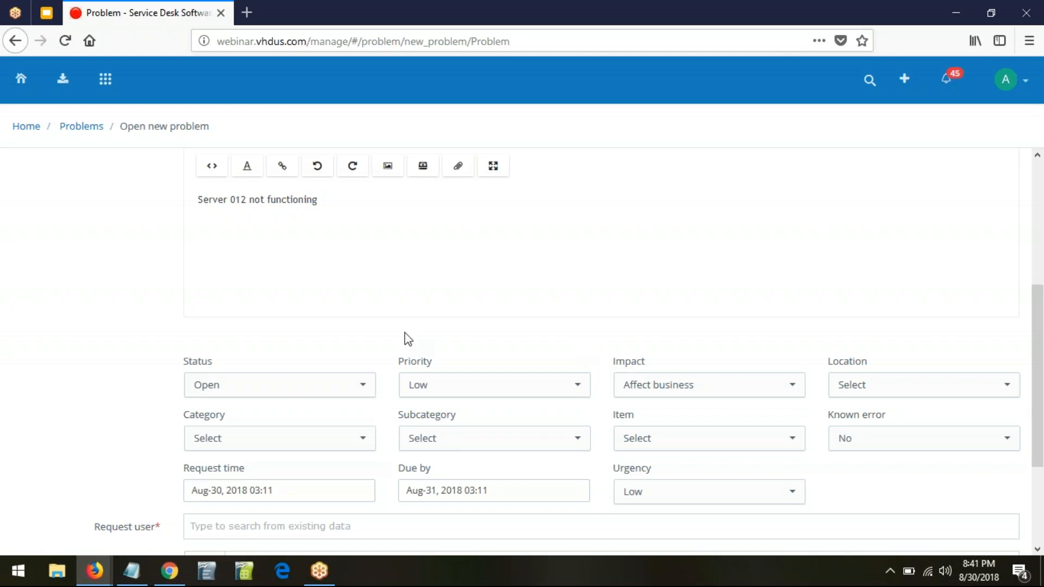
pyautogui.click(571, 391)
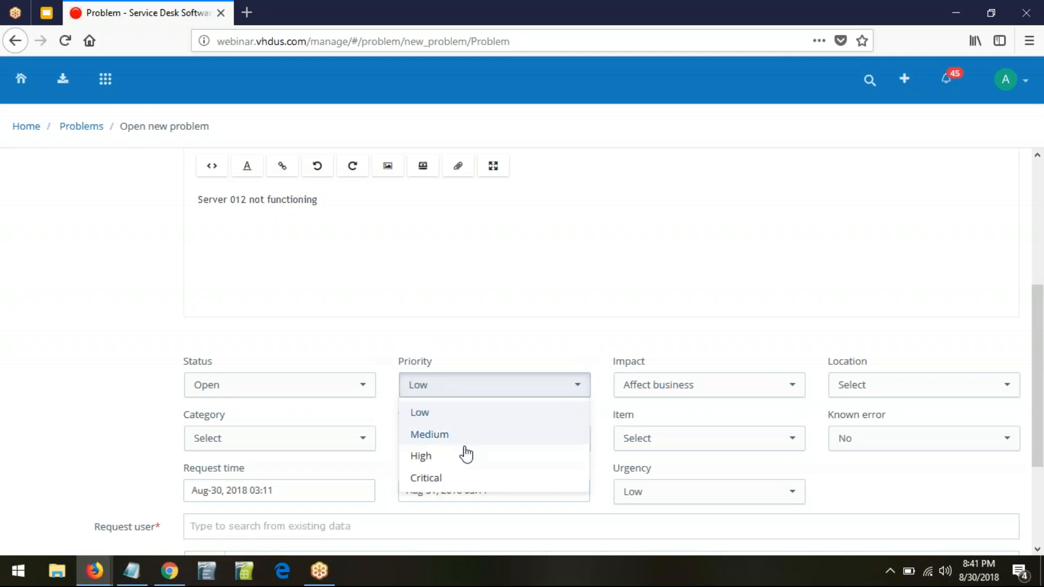
pyautogui.click(422, 456)
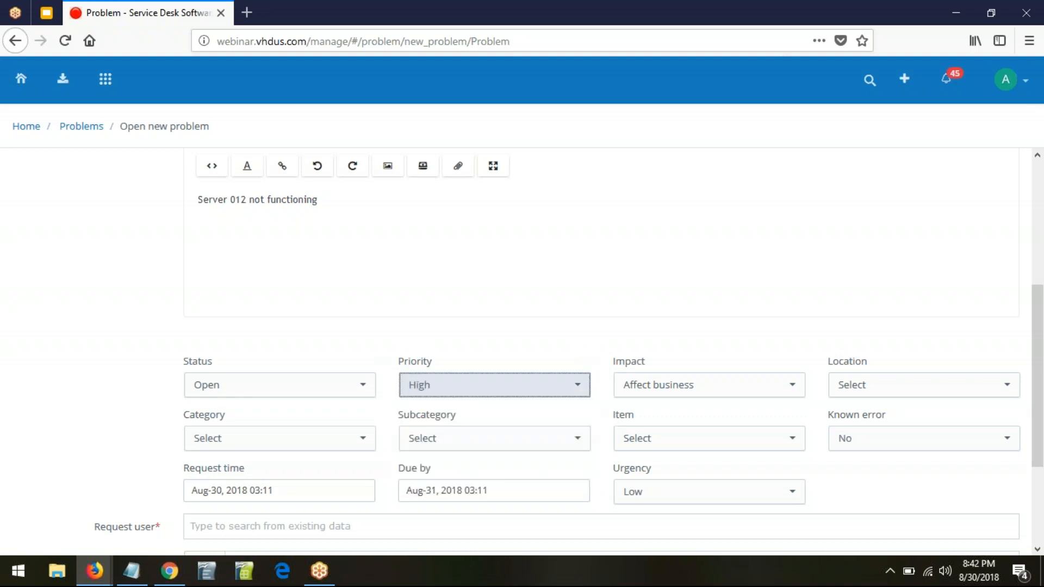
# Step: Review the choices offered for the new problem's impact, location and known error without selecting any
pyautogui.click(751, 390)
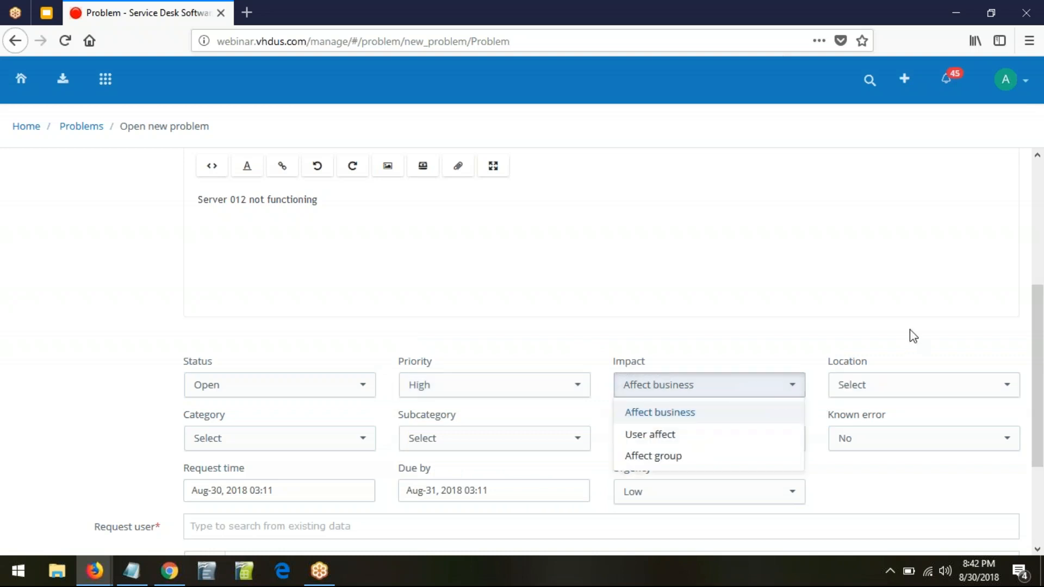
pyautogui.click(892, 393)
pyautogui.click(895, 395)
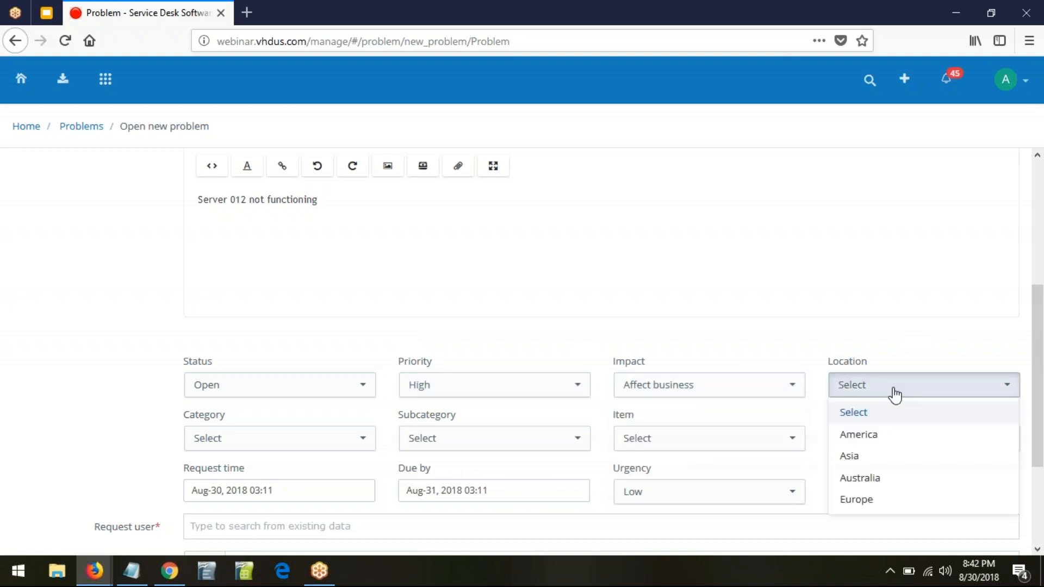
pyautogui.click(799, 345)
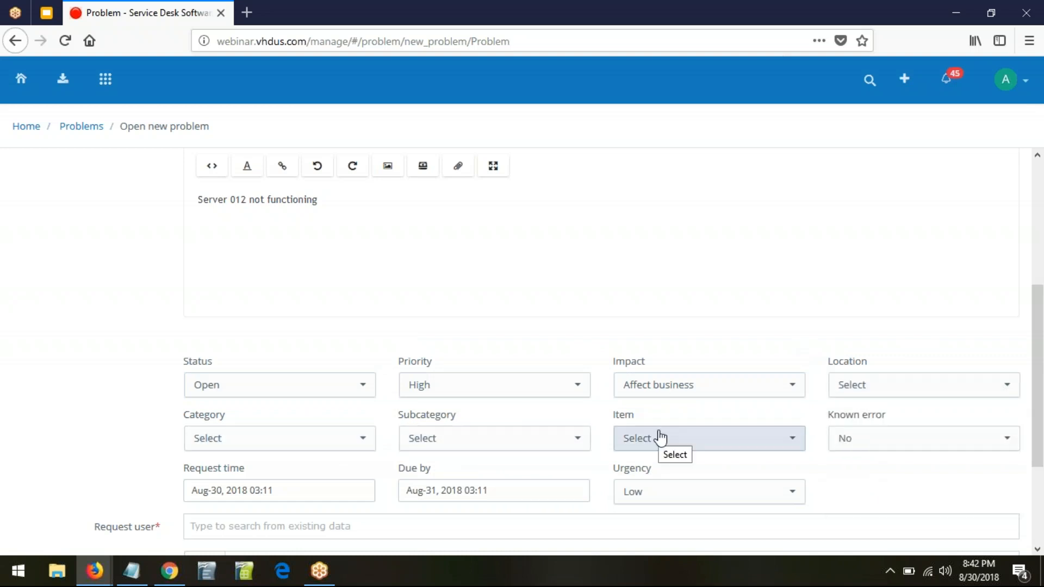
pyautogui.click(903, 446)
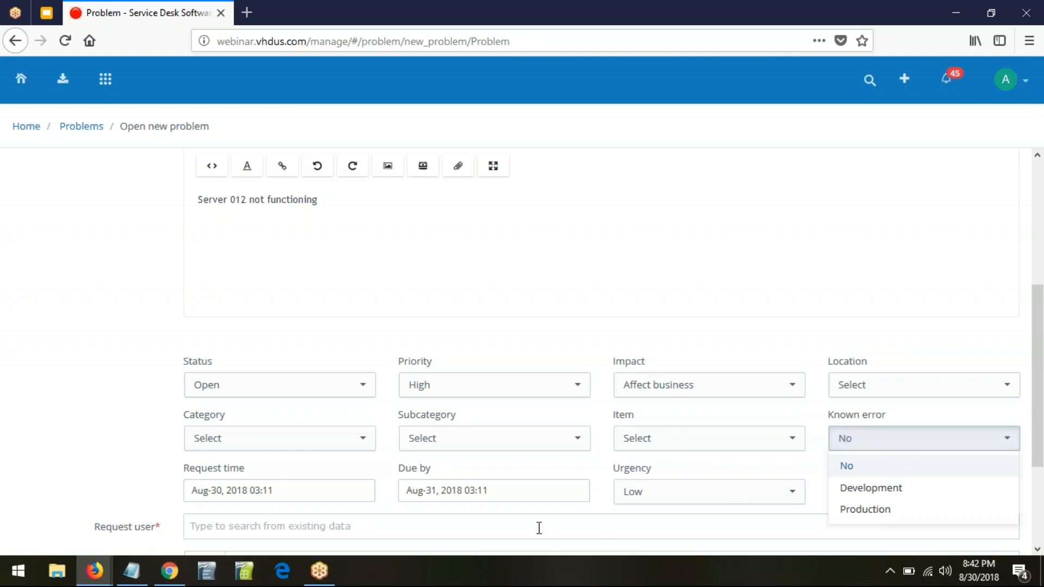
pyautogui.click(109, 461)
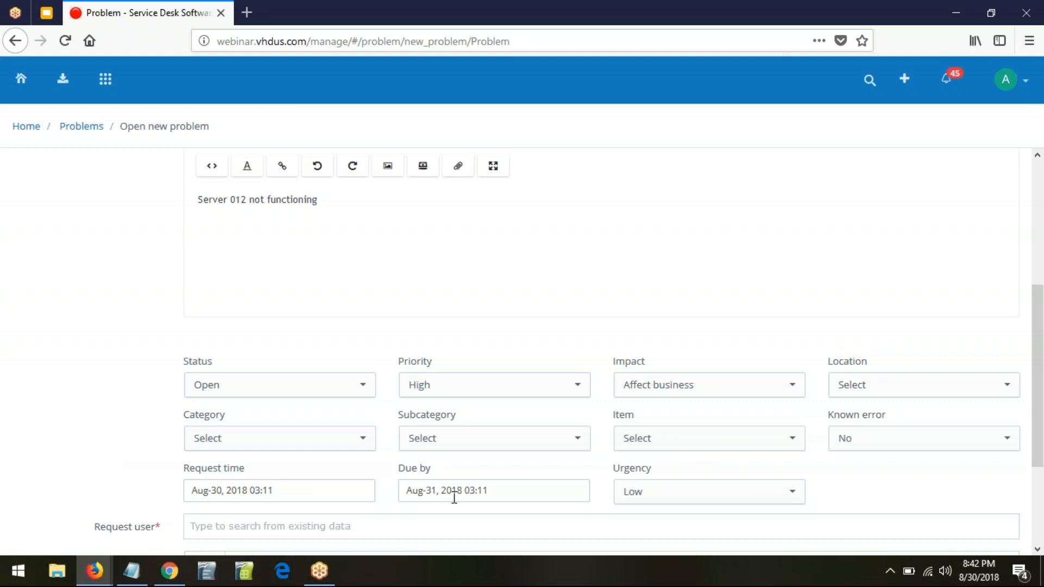
# Step: Set the new problem's urgency to High
pyautogui.scroll(-2, 960, 492)
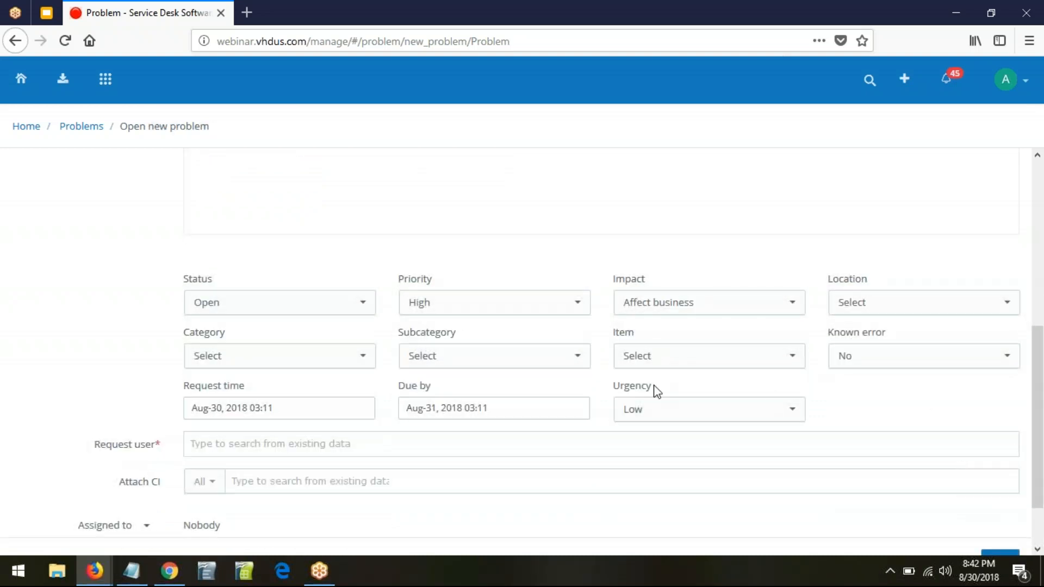
pyautogui.click(754, 420)
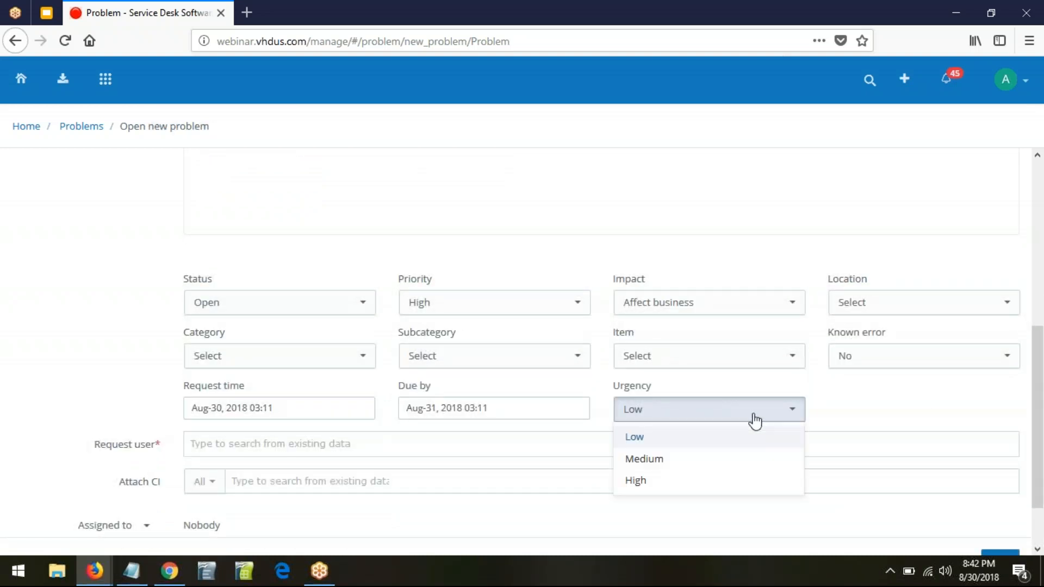
pyautogui.click(642, 481)
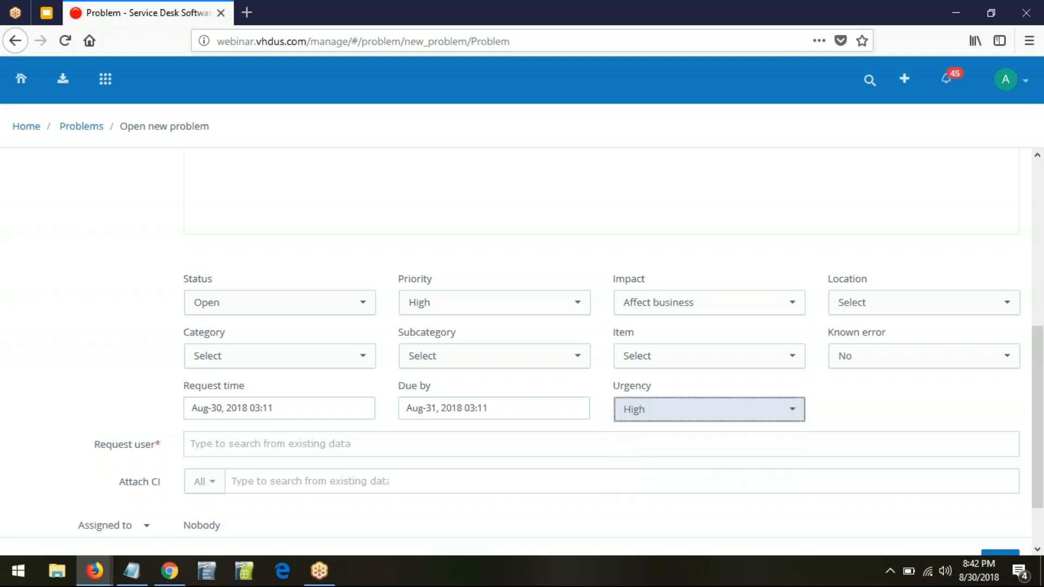
# Step: Search existing users by first name and choose the first match as the problem's request user
pyautogui.click(258, 447)
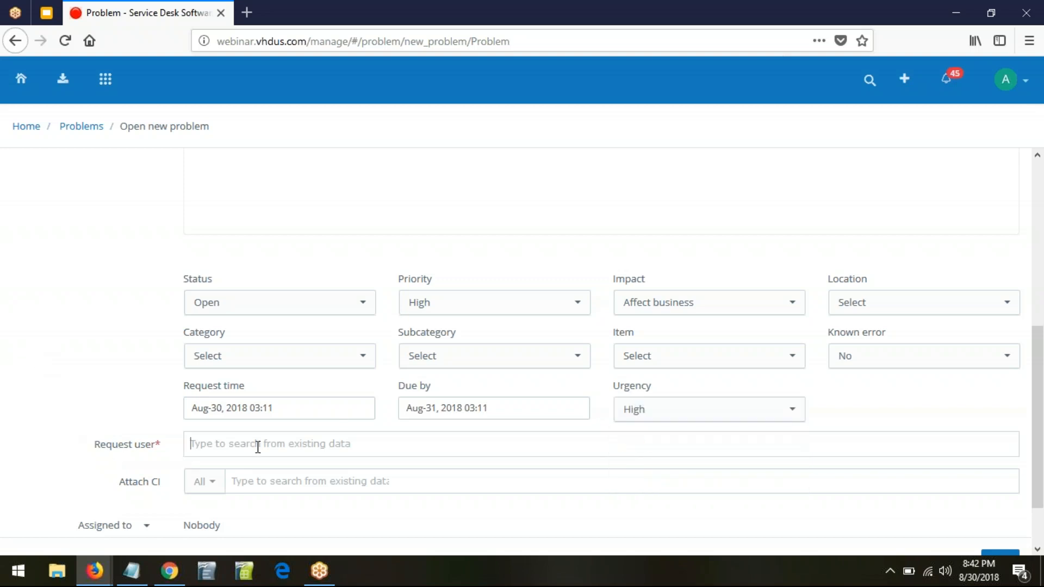
pyautogui.write('renu')
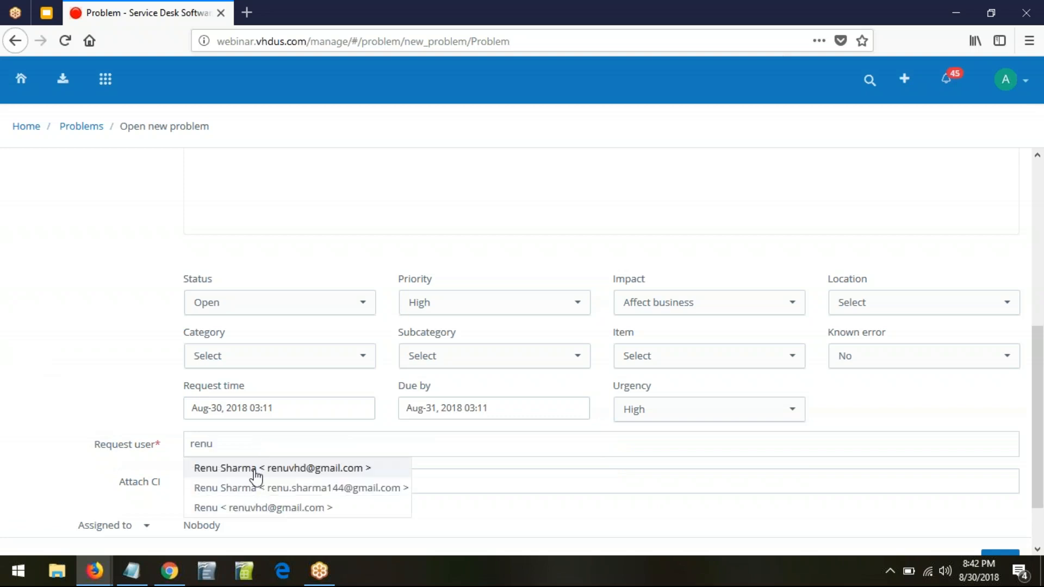
pyautogui.click(301, 474)
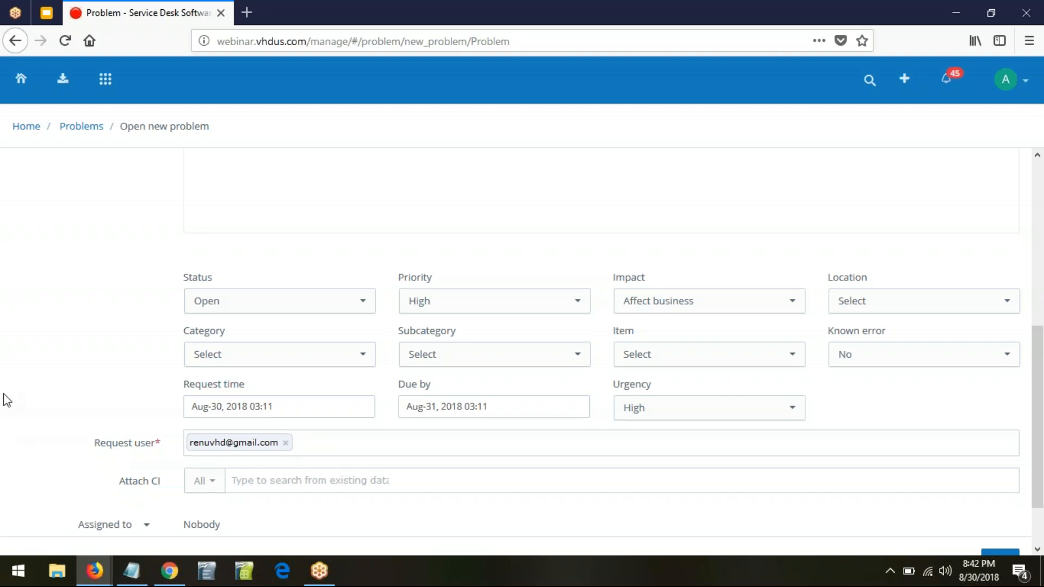
# Step: Assign the new problem to Admin from the staff choices and add it to the problem list
pyautogui.scroll(-2, 16, 419)
pyautogui.click(145, 458)
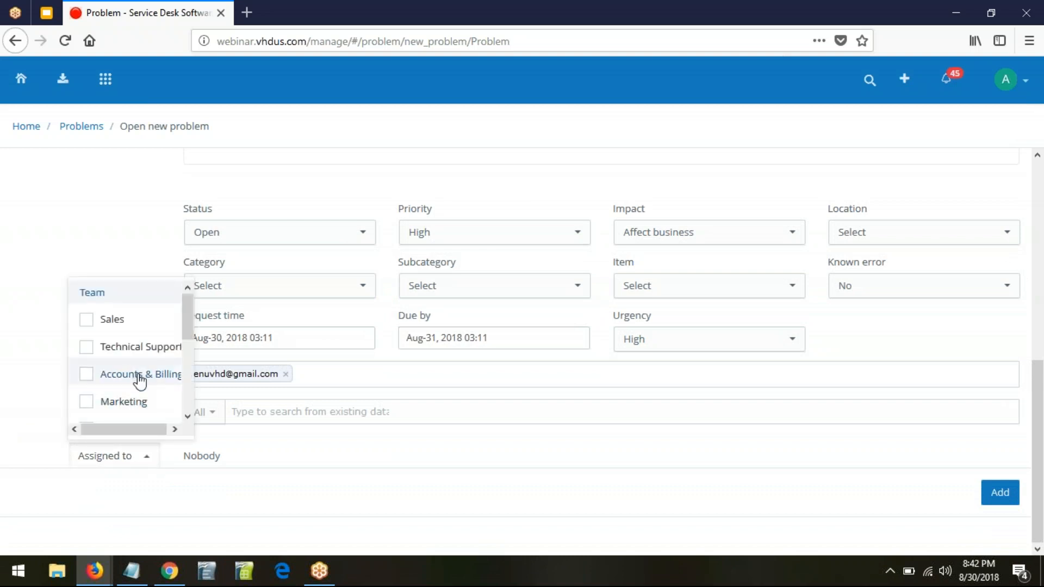
pyautogui.scroll(-5, 139, 380)
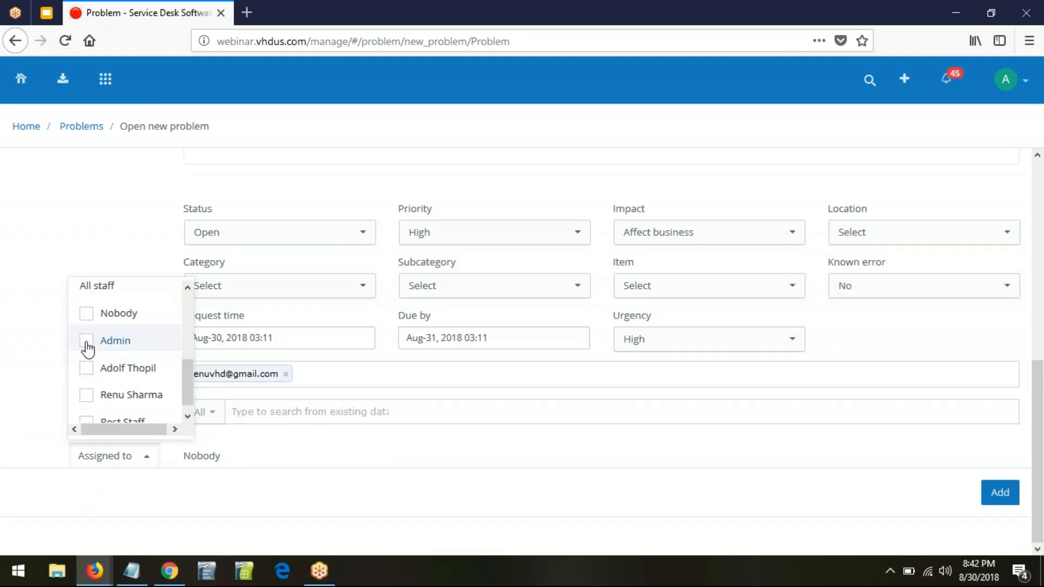
pyautogui.click(87, 342)
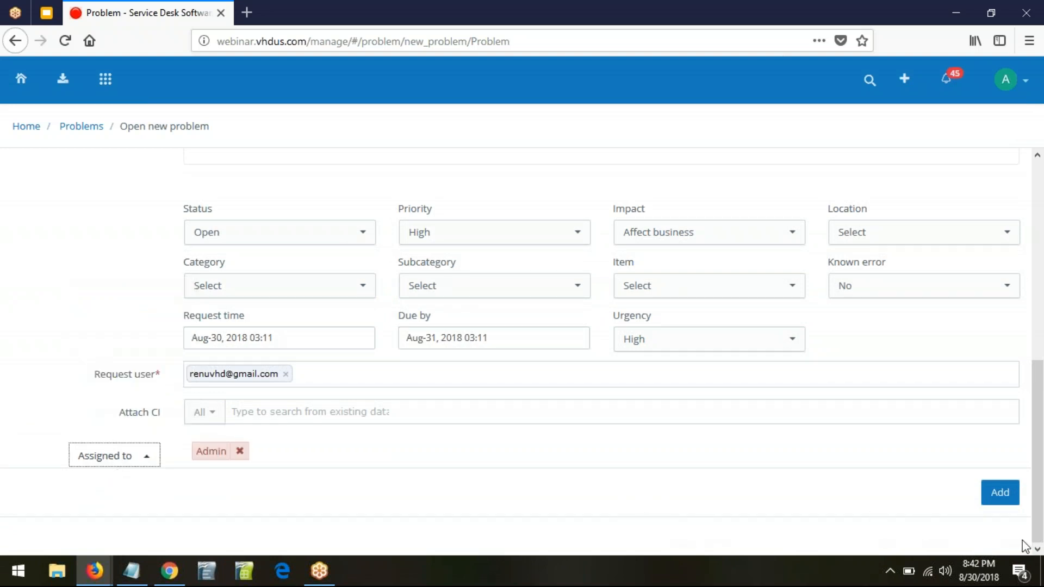
pyautogui.click(1000, 500)
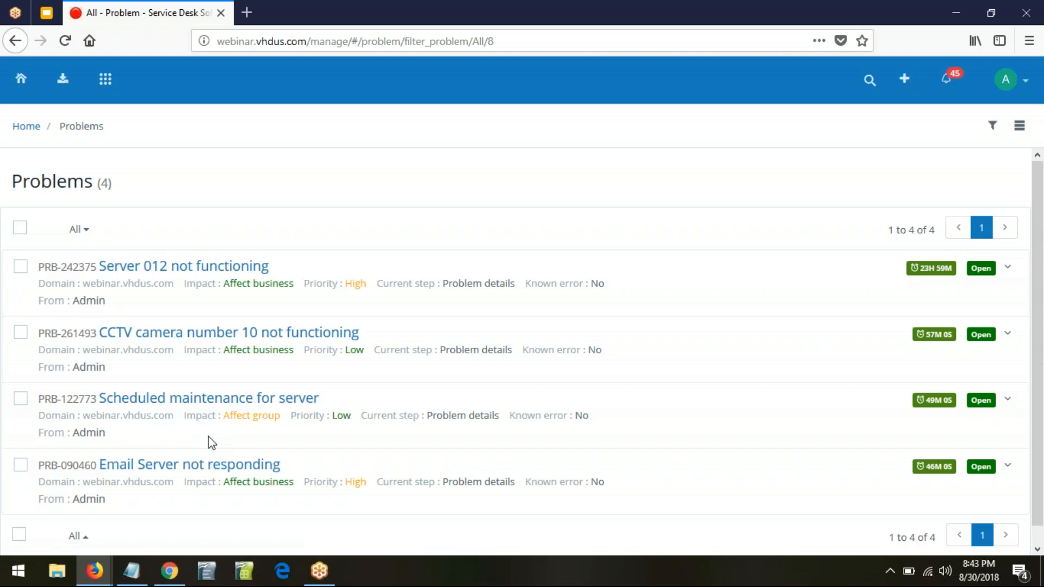
# Step: Open the "CCTV camera number 10 not functioning" problem and examine its problem details, from description and root cause to problem review
pyautogui.click(228, 338)
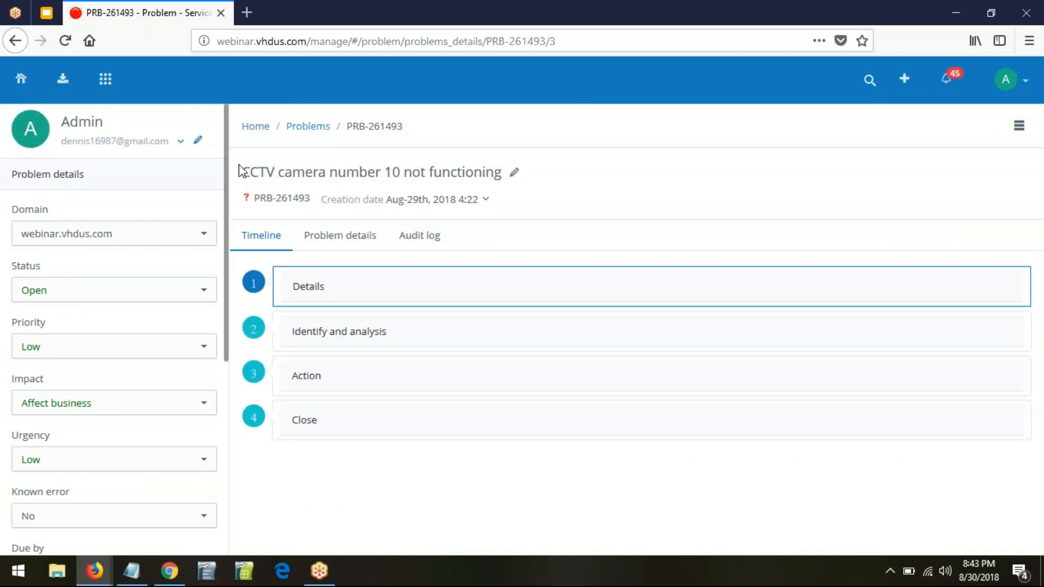
pyautogui.moveTo(254, 199); pyautogui.dragTo(311, 199)
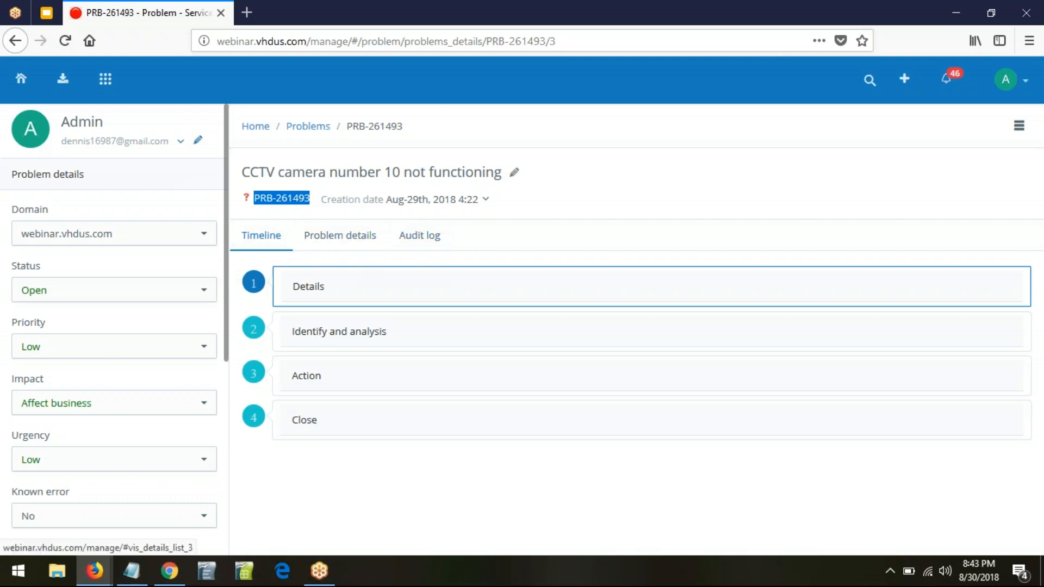
pyautogui.click(345, 246)
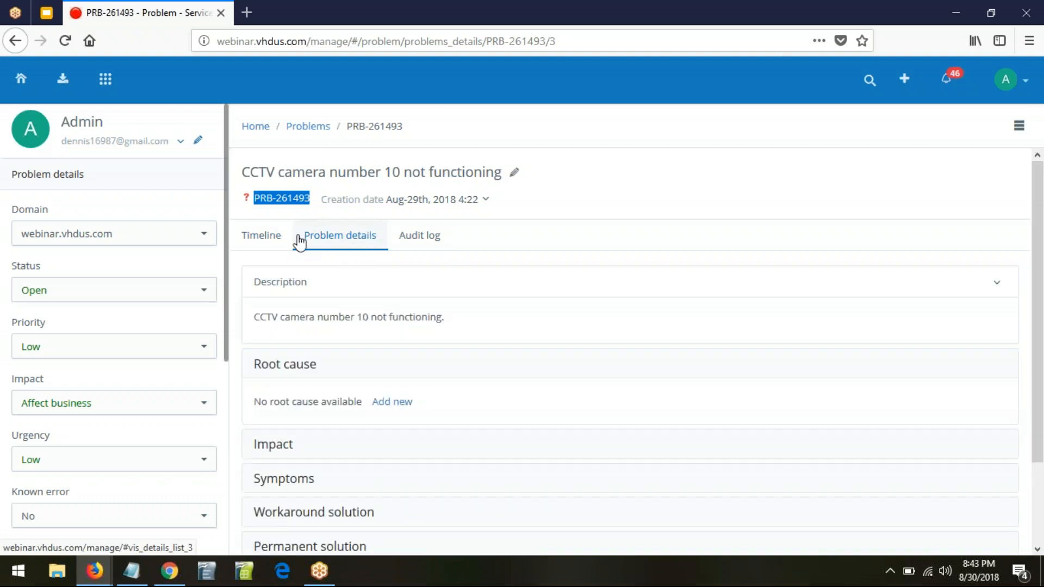
pyautogui.scroll(-3, 585, 366)
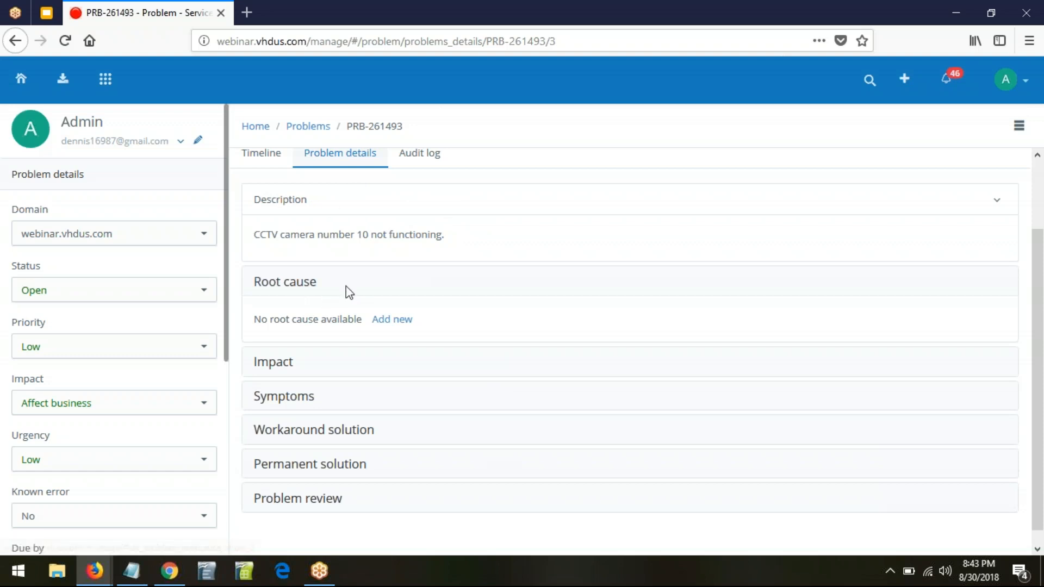
pyautogui.scroll(-1, 388, 309)
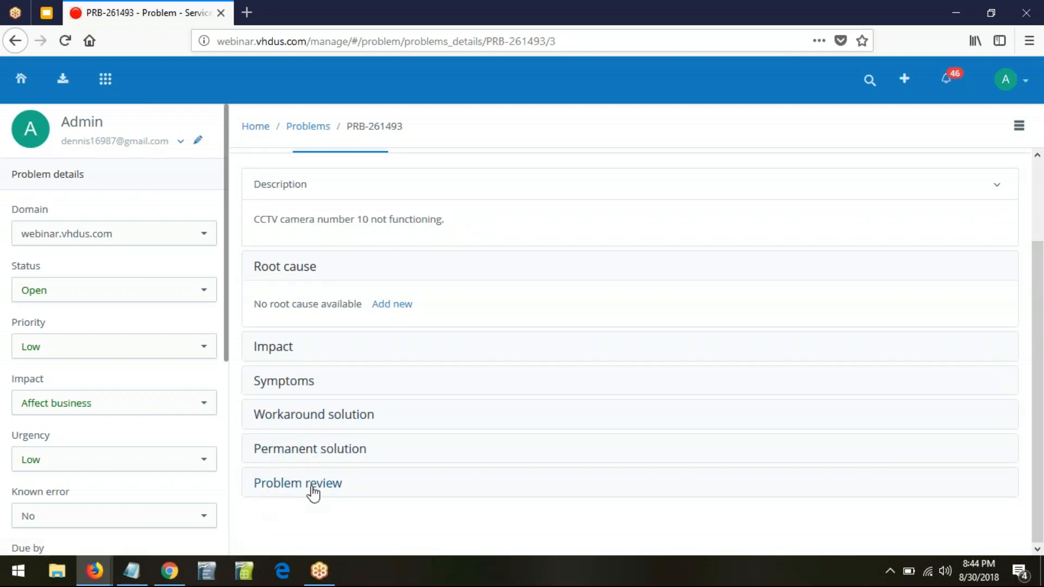
pyautogui.scroll(1, 336, 490)
pyautogui.scroll(2, 336, 489)
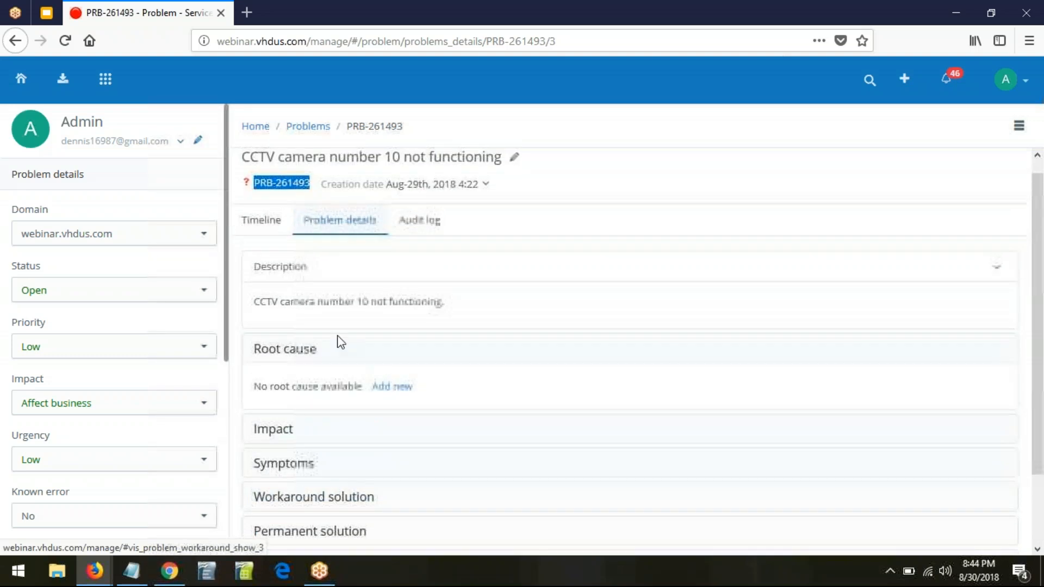
# Step: Expand the Details stage in the CCTV problem's timeline and examine its workaround solution, request and role assignment fields
pyautogui.click(264, 223)
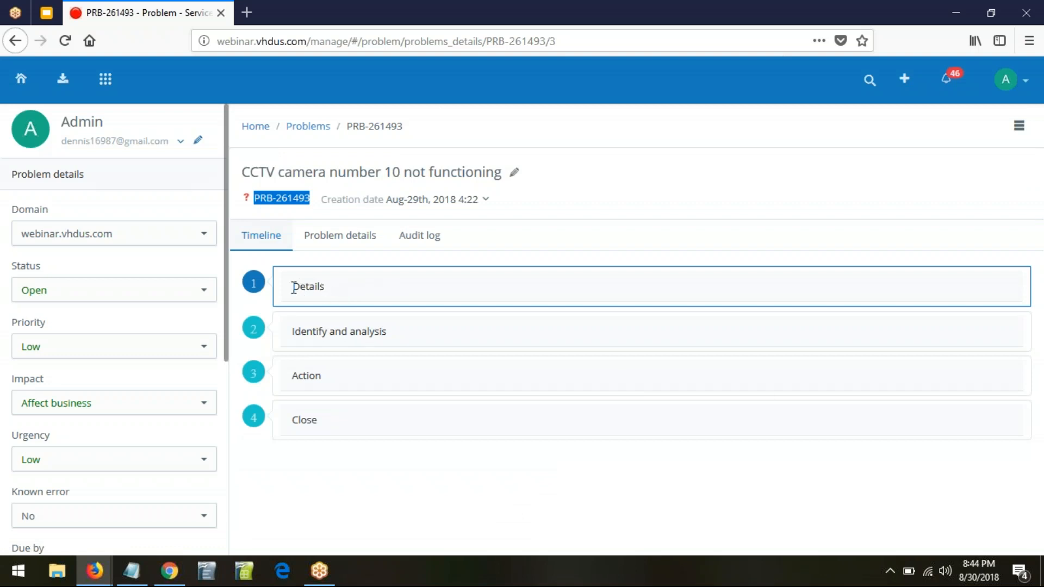
pyautogui.click(345, 293)
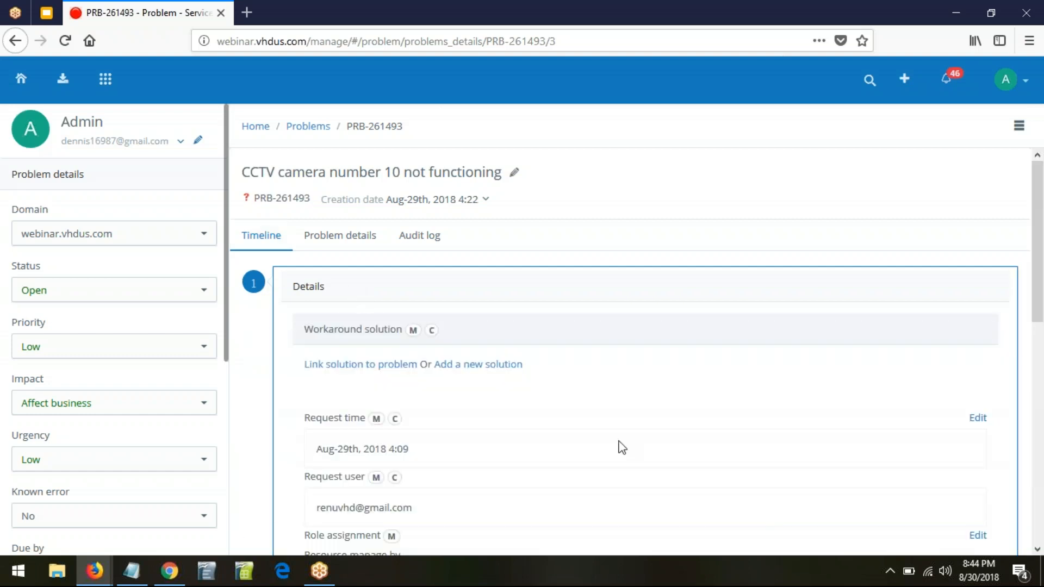
pyautogui.scroll(-3, 621, 447)
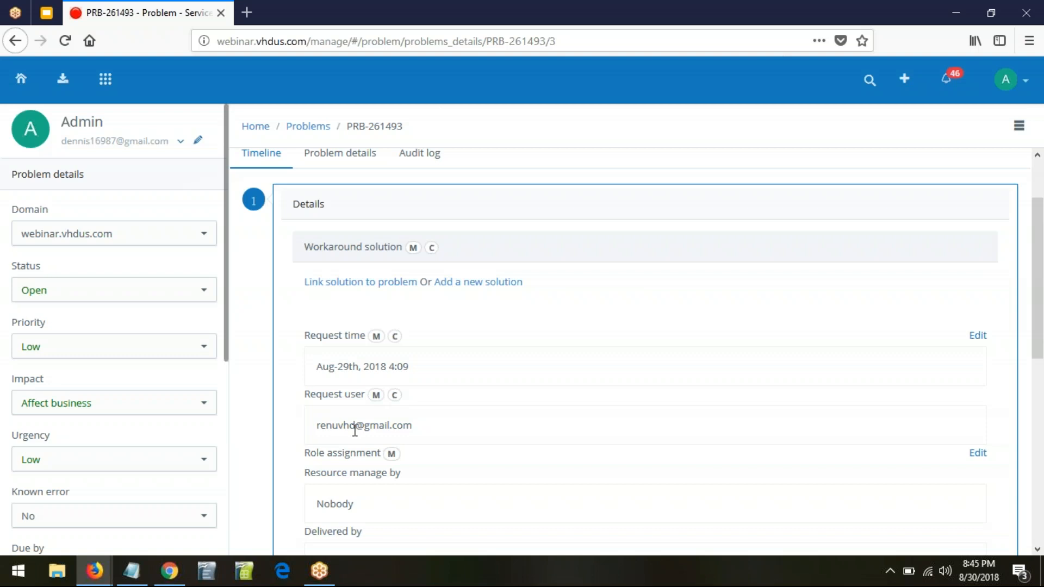
pyautogui.scroll(-3, 486, 447)
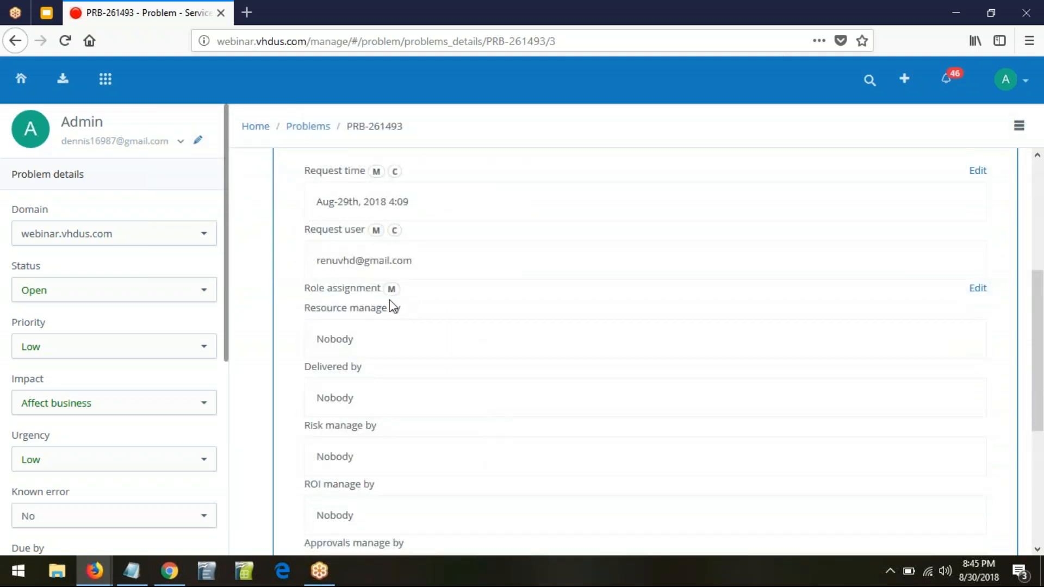
# Step: Open the role assignment for editing in the Details stage and assign the Resource manage by role to Admin
pyautogui.click(978, 291)
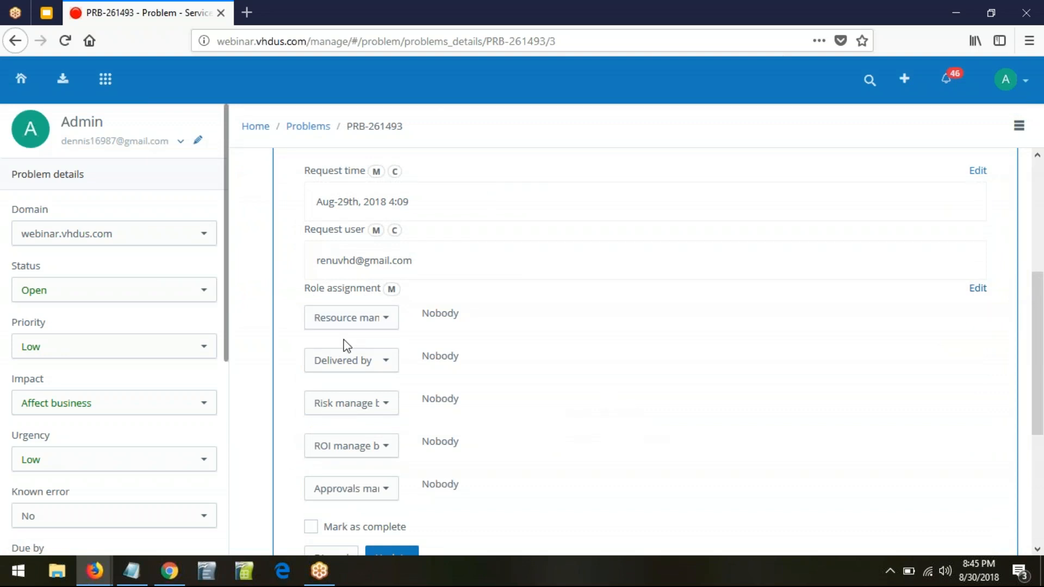
pyautogui.click(387, 323)
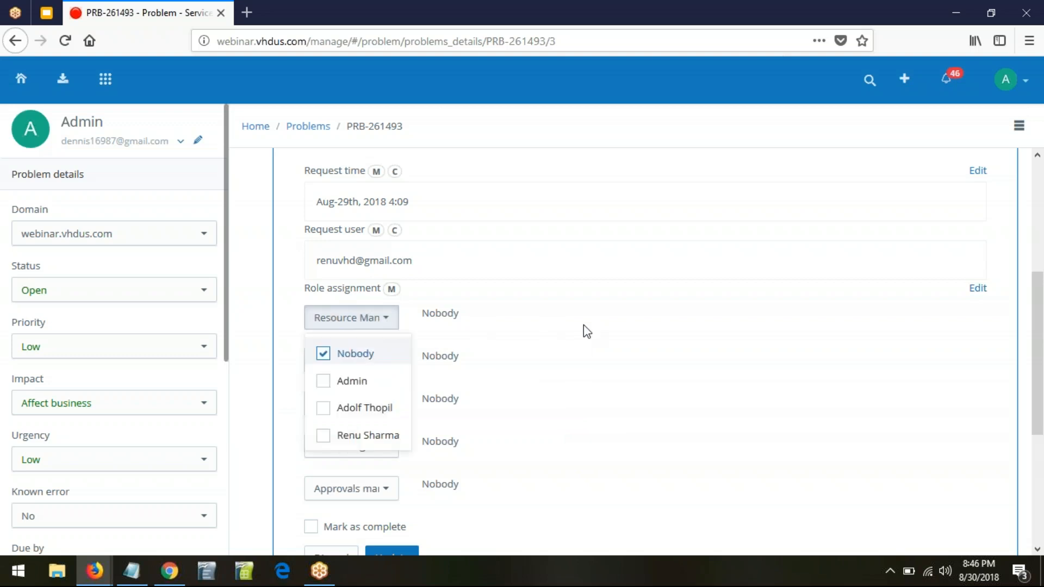
pyautogui.click(583, 325)
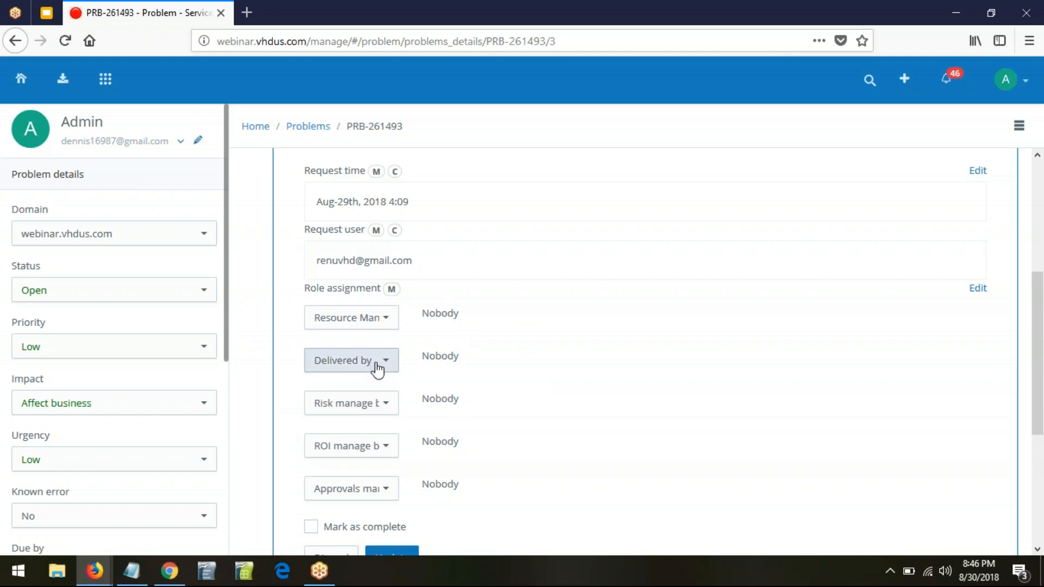
pyautogui.click(385, 326)
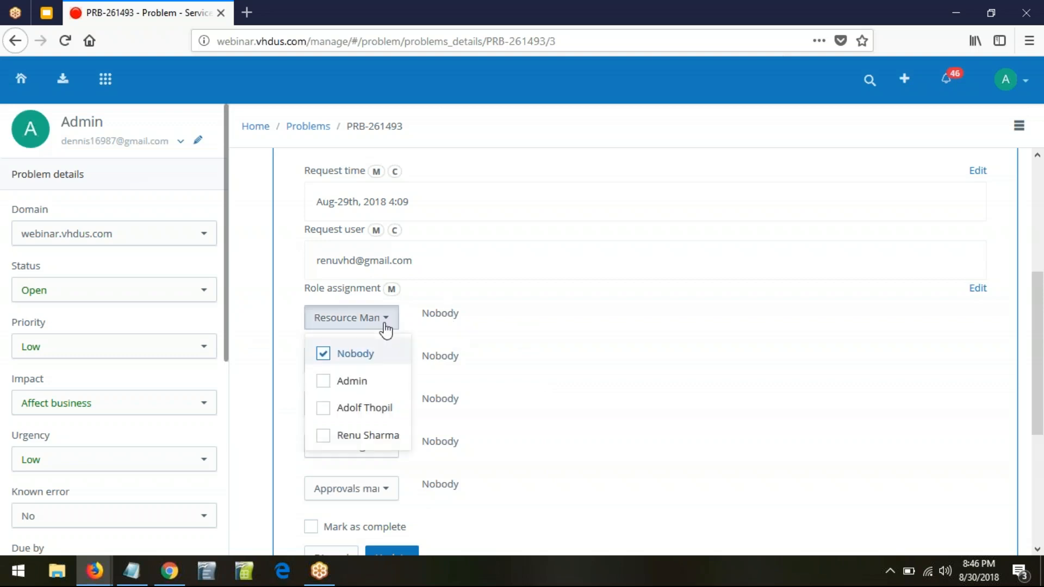
pyautogui.click(322, 383)
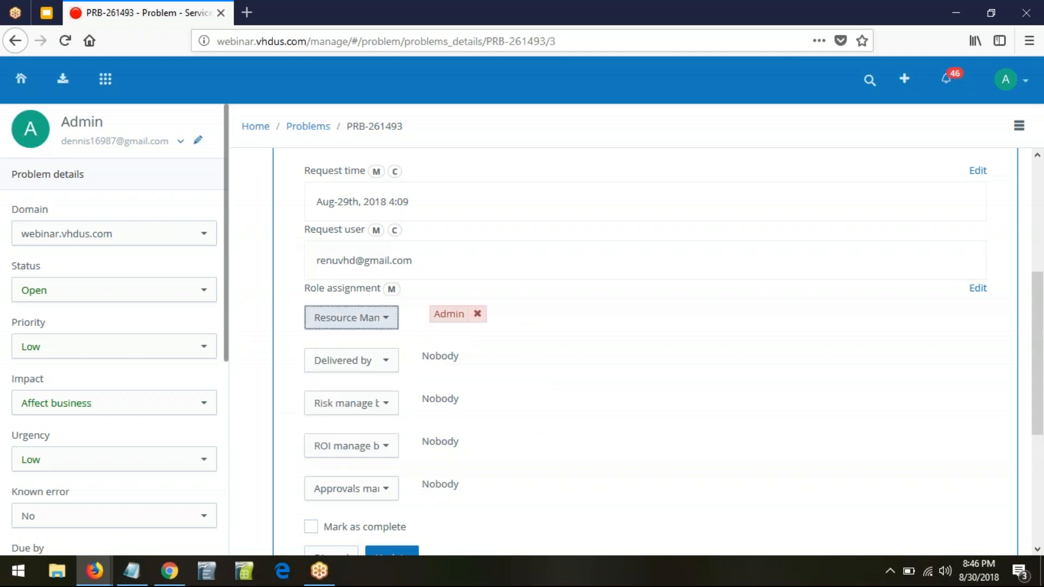
# Step: Assign the Delivered by role to Admin
pyautogui.click(388, 368)
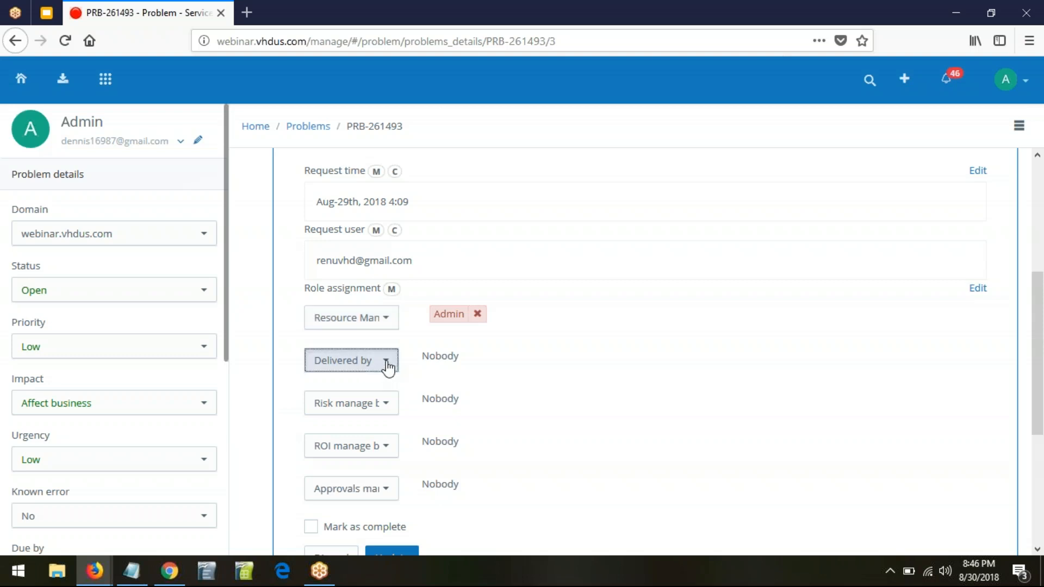
pyautogui.click(387, 368)
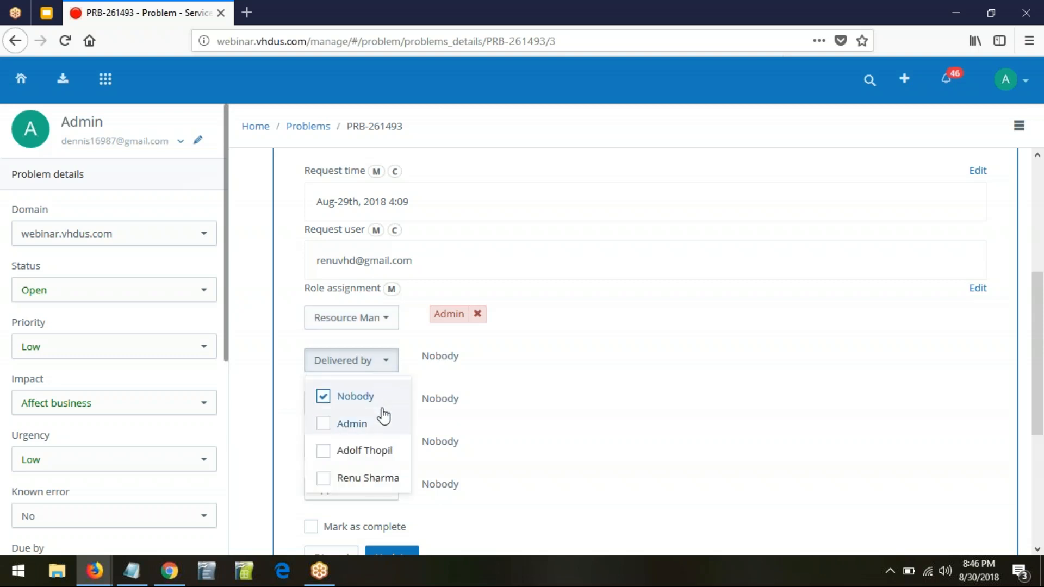
pyautogui.scroll(-3, 386, 416)
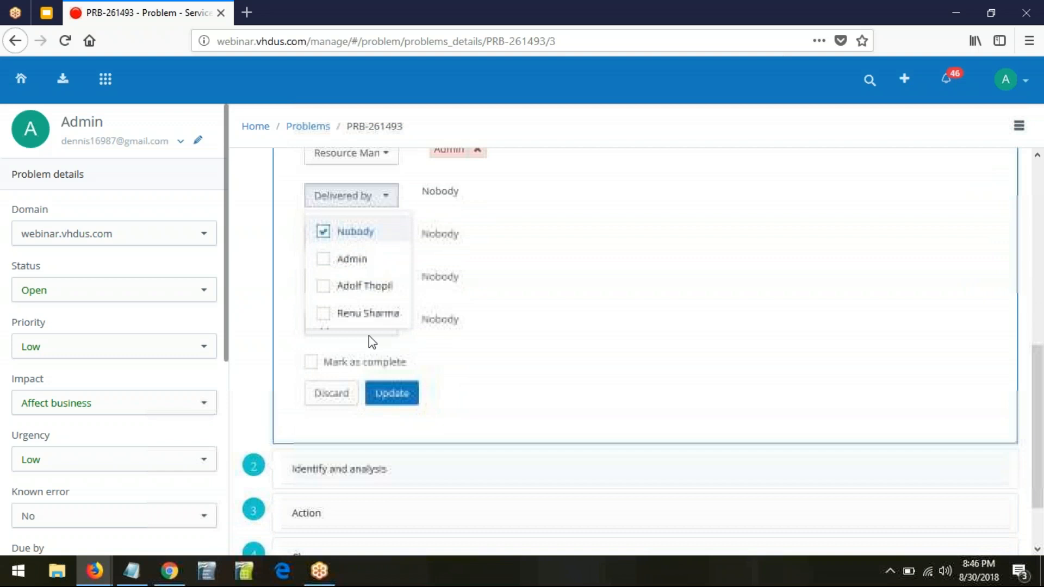
pyautogui.click(325, 263)
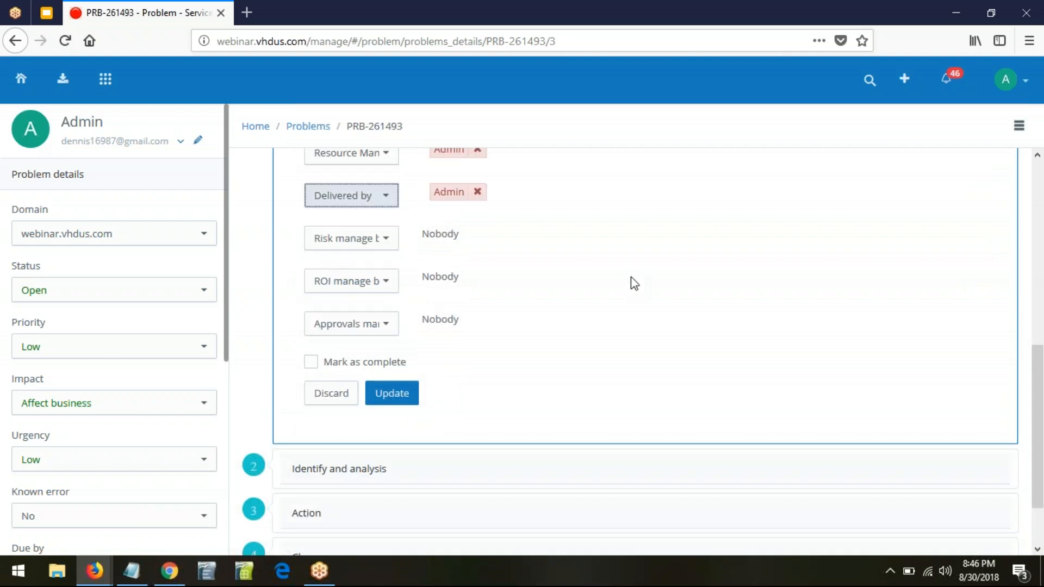
# Step: Assign both the Risk manage by and ROI manage by roles to Admin
pyautogui.scroll(3, 588, 361)
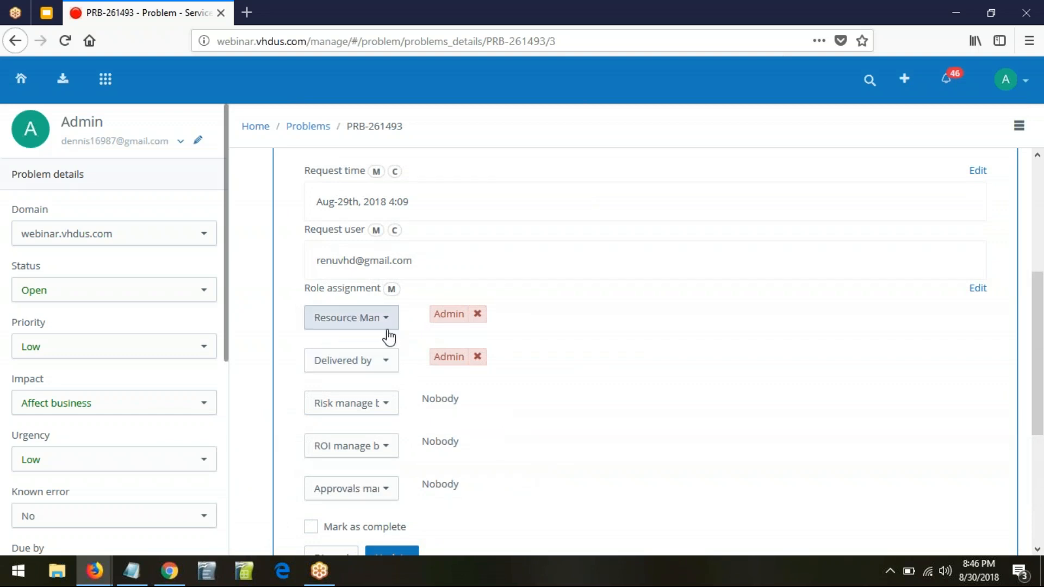
pyautogui.click(388, 412)
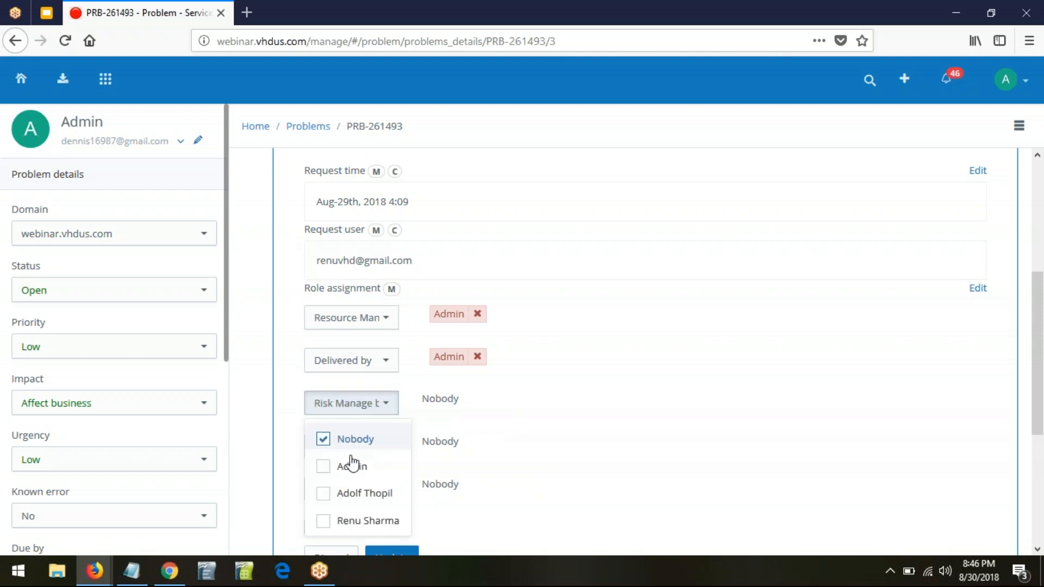
pyautogui.click(324, 468)
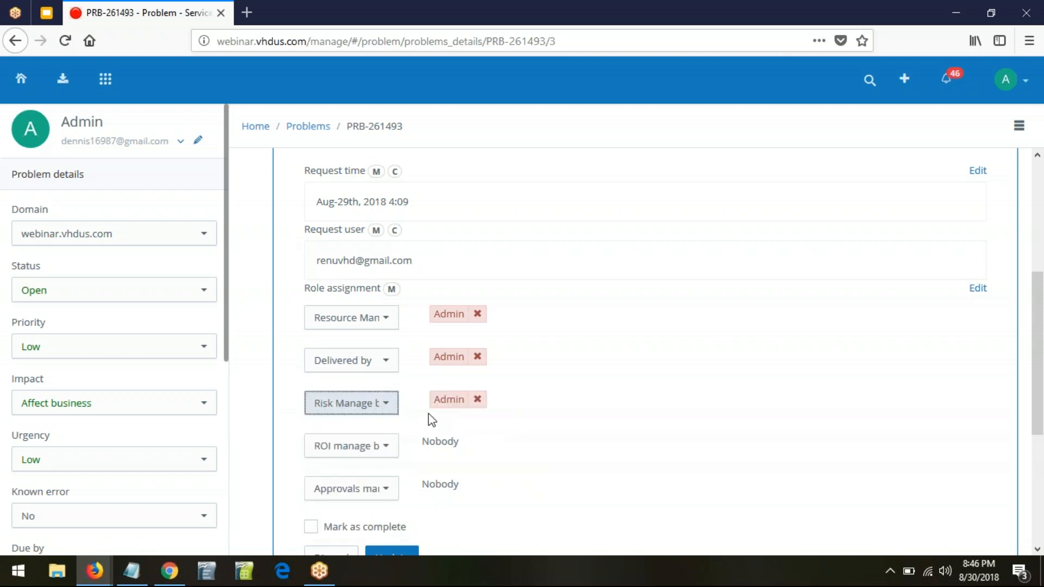
pyautogui.click(390, 453)
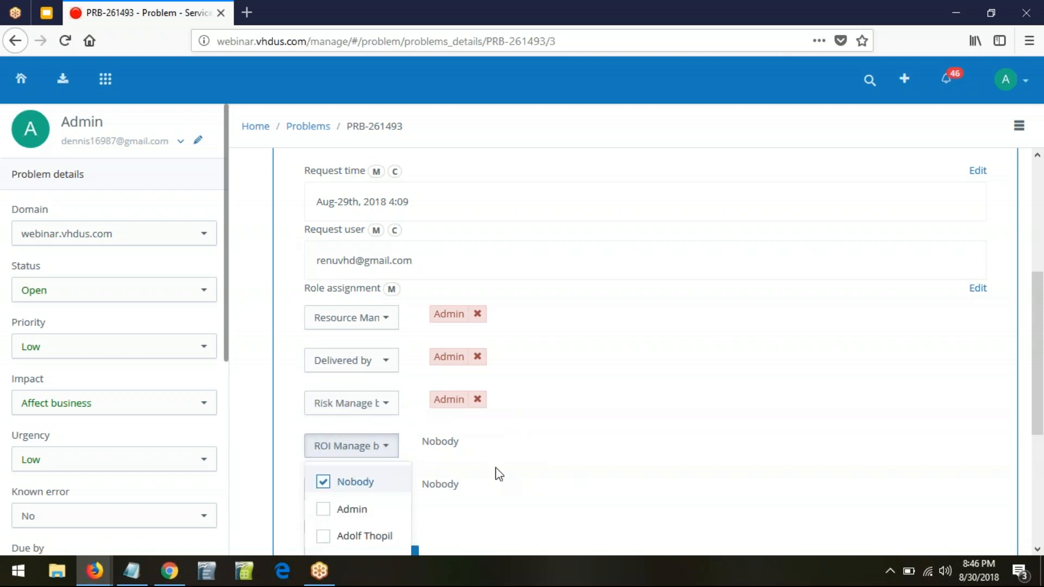
pyautogui.click(325, 511)
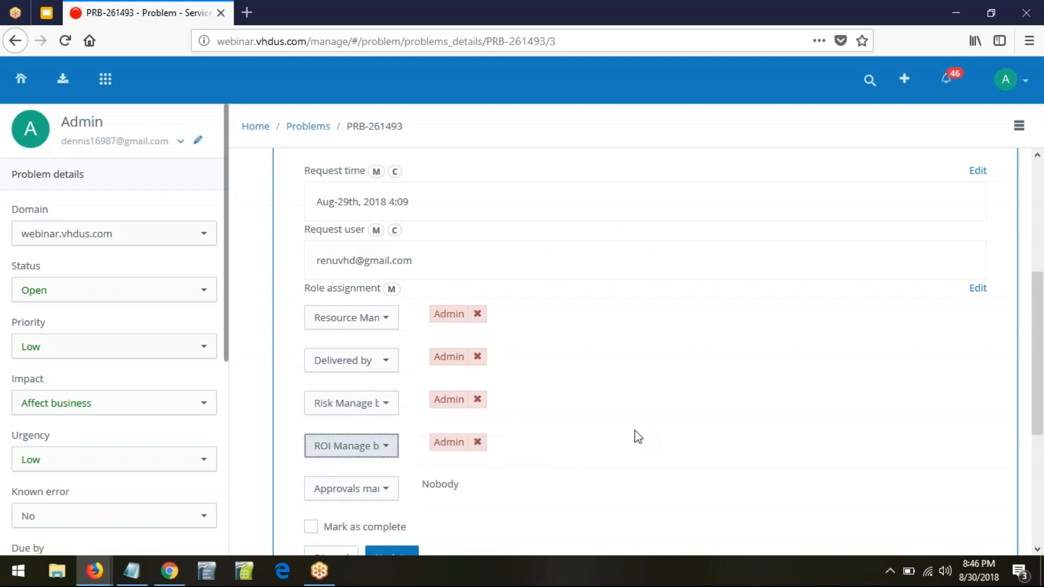
# Step: Assign the Approvals manage by role to Admin and update the Details stage with it marked as complete
pyautogui.scroll(-3, 635, 430)
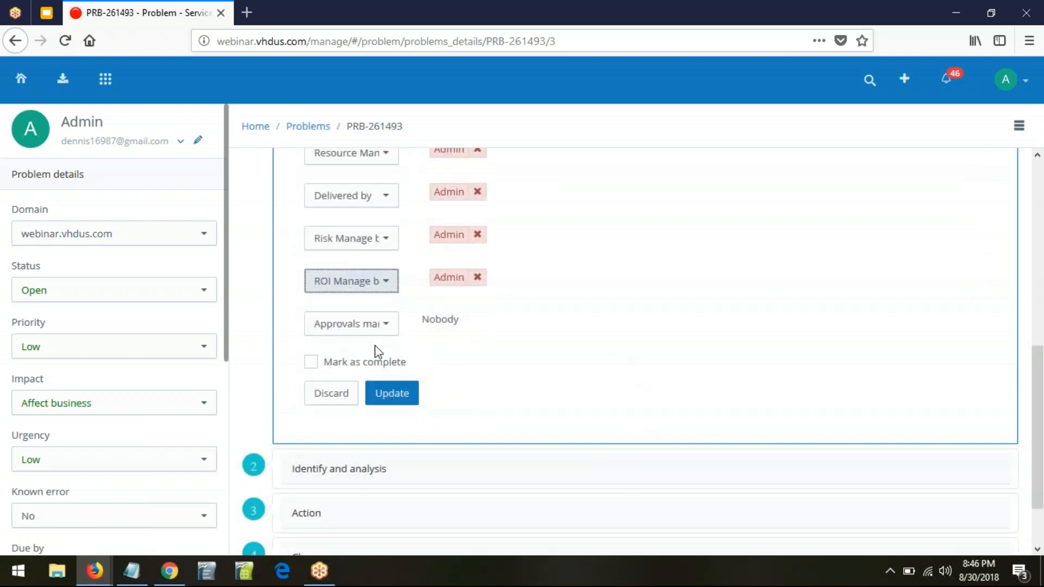
pyautogui.click(388, 331)
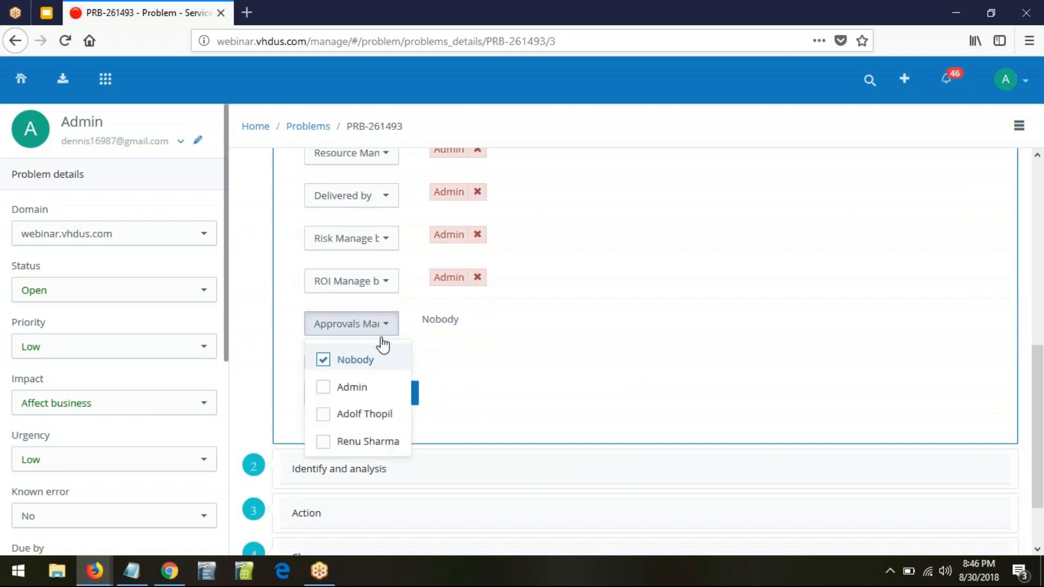
pyautogui.click(323, 390)
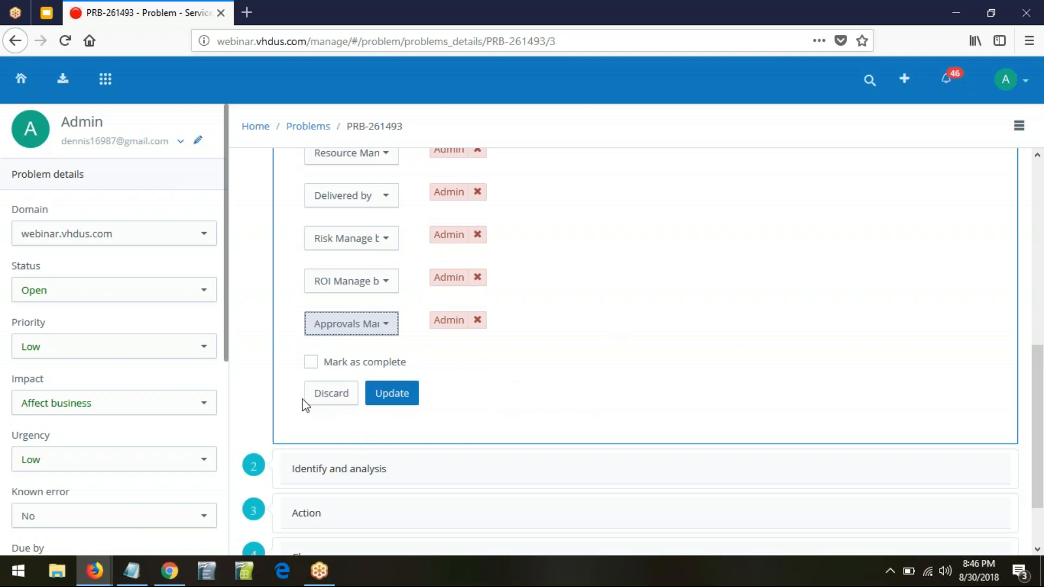
pyautogui.click(312, 362)
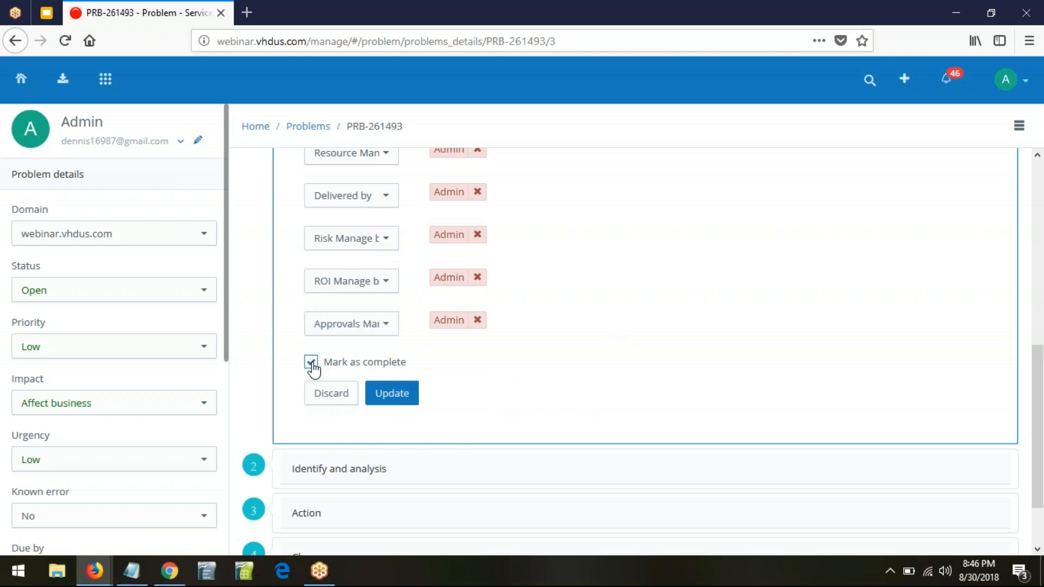
pyautogui.click(391, 394)
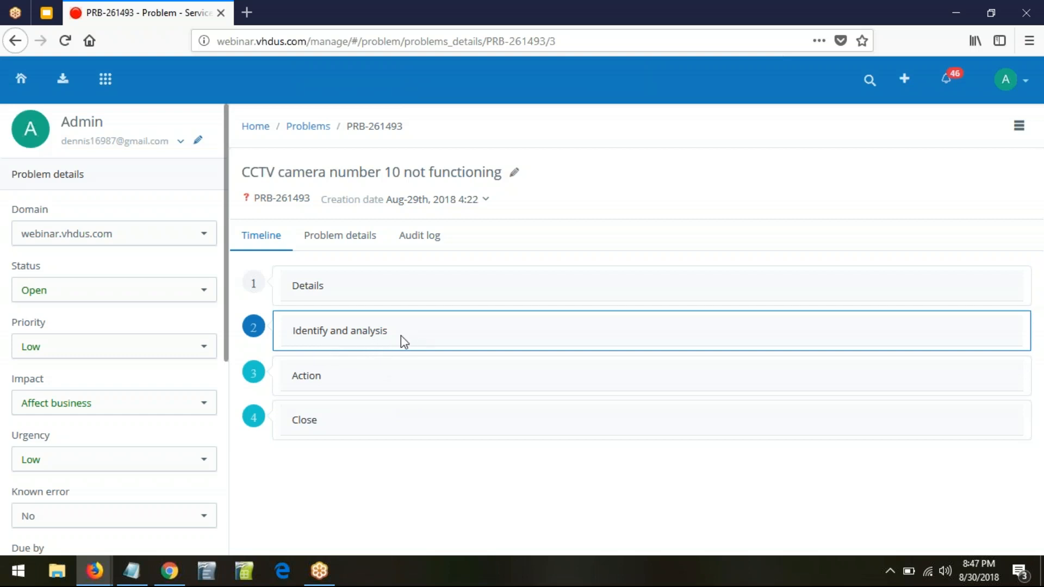
# Step: Expand the Identify and analysis stage in the timeline and open its Instructions field for editing
pyautogui.click(423, 338)
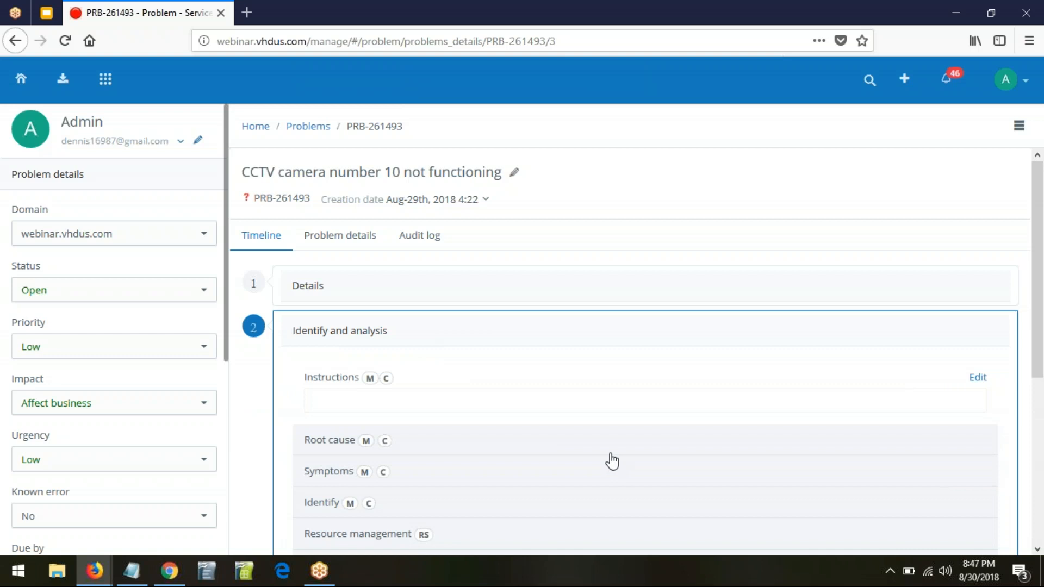
pyautogui.scroll(-2, 610, 454)
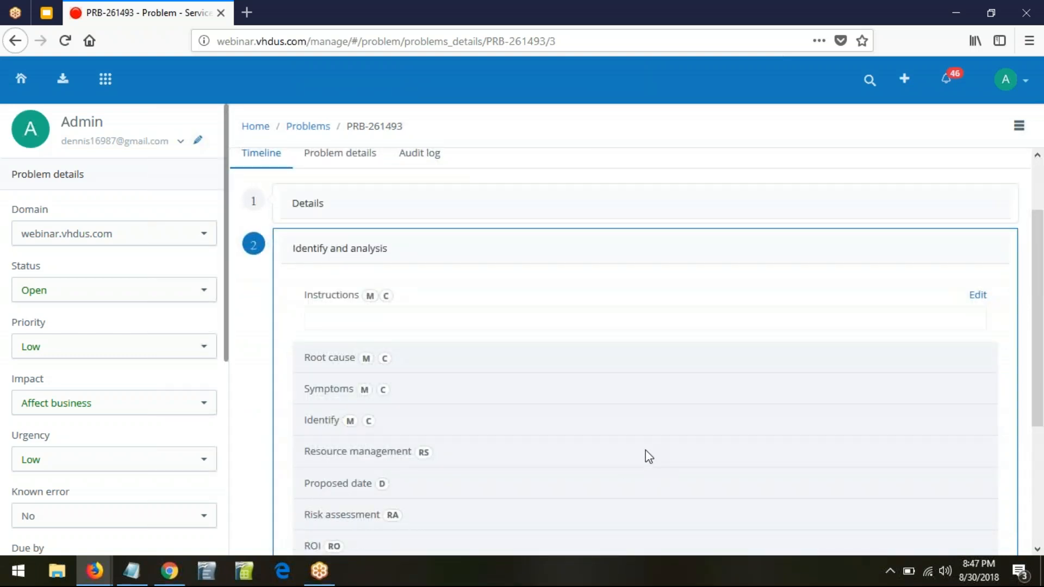
pyautogui.click(978, 297)
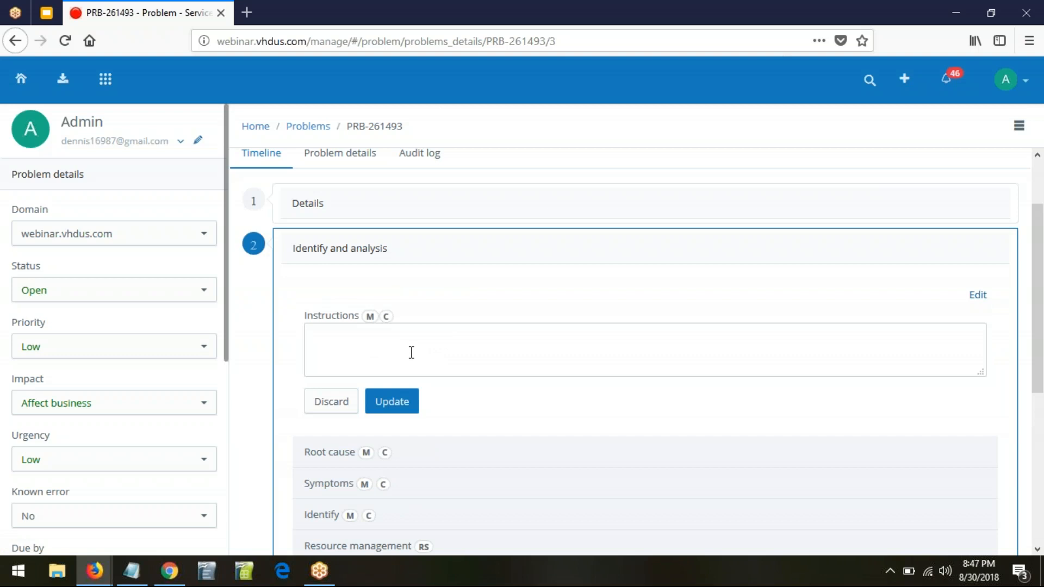
# Step: Expand the Root cause, Symptoms and Identify sections of the Identify and analysis stage and examine their options
pyautogui.scroll(-3, 548, 375)
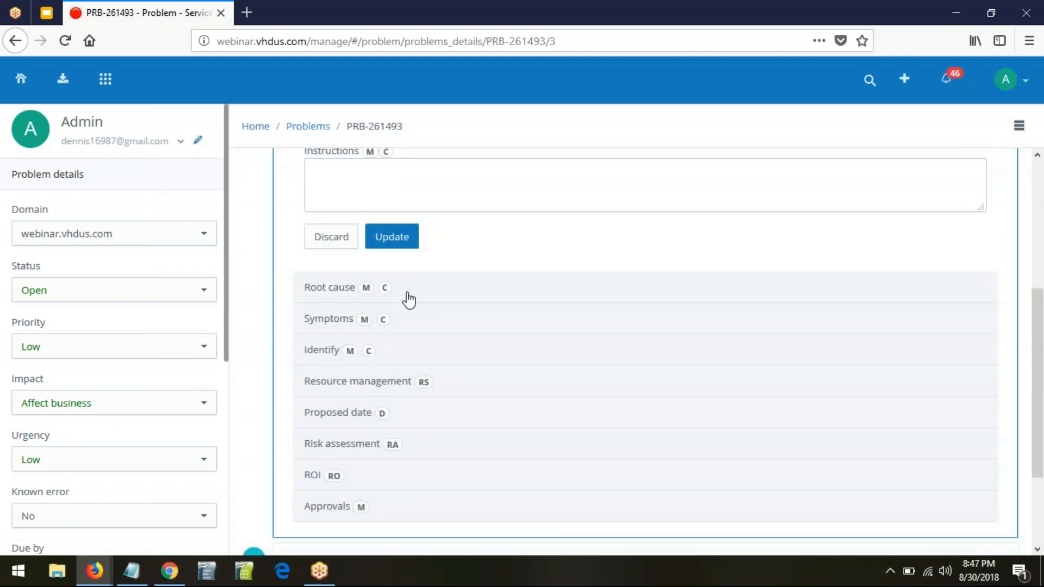
pyautogui.click(426, 295)
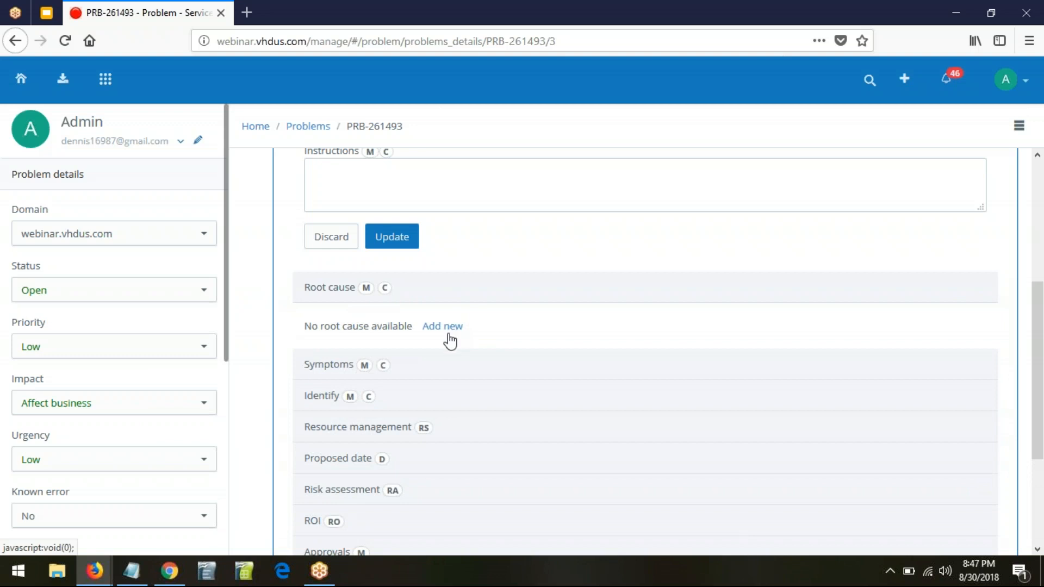
pyautogui.click(416, 369)
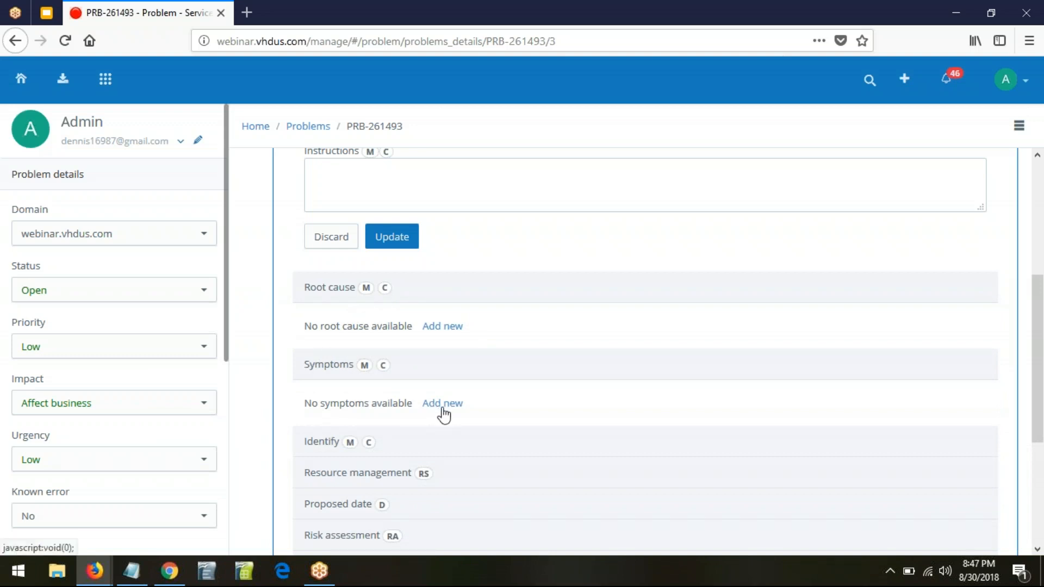
pyautogui.click(459, 445)
pyautogui.scroll(-2, 610, 400)
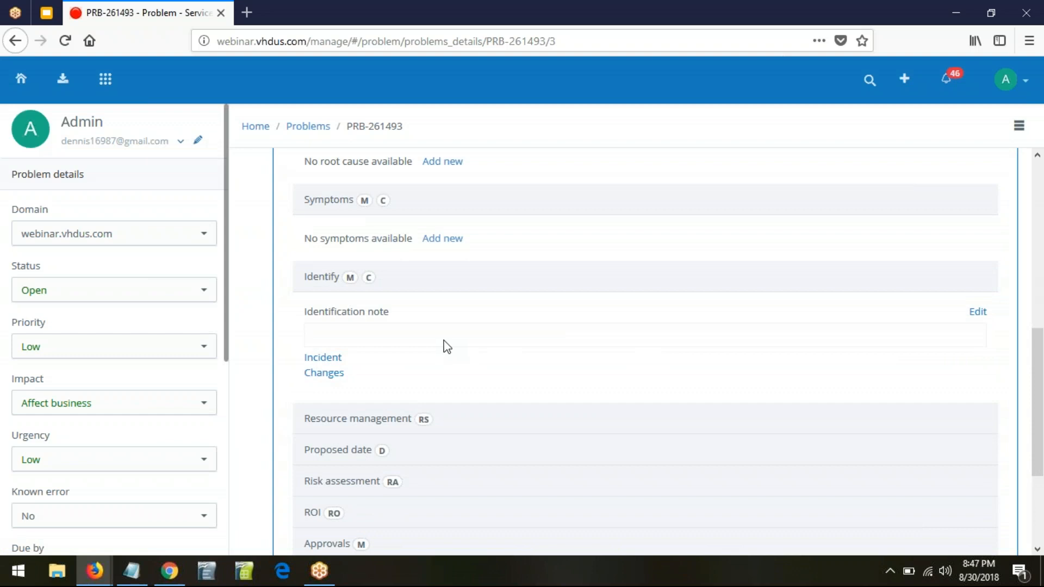
# Step: Expand the Resource management section and examine its fields, from instructions and internal manpower to maintenance costs
pyautogui.click(456, 425)
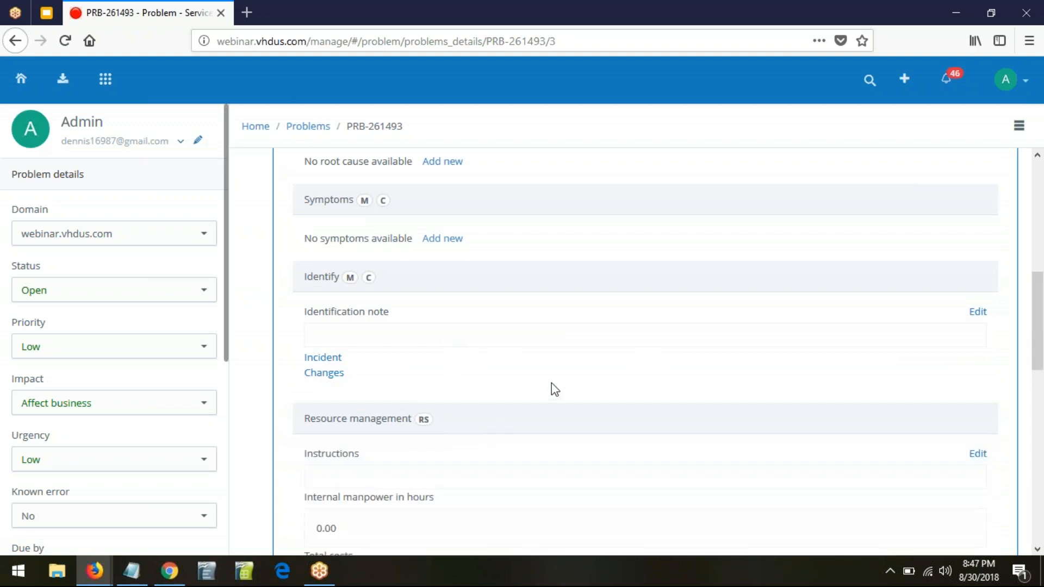
pyautogui.scroll(-3, 552, 389)
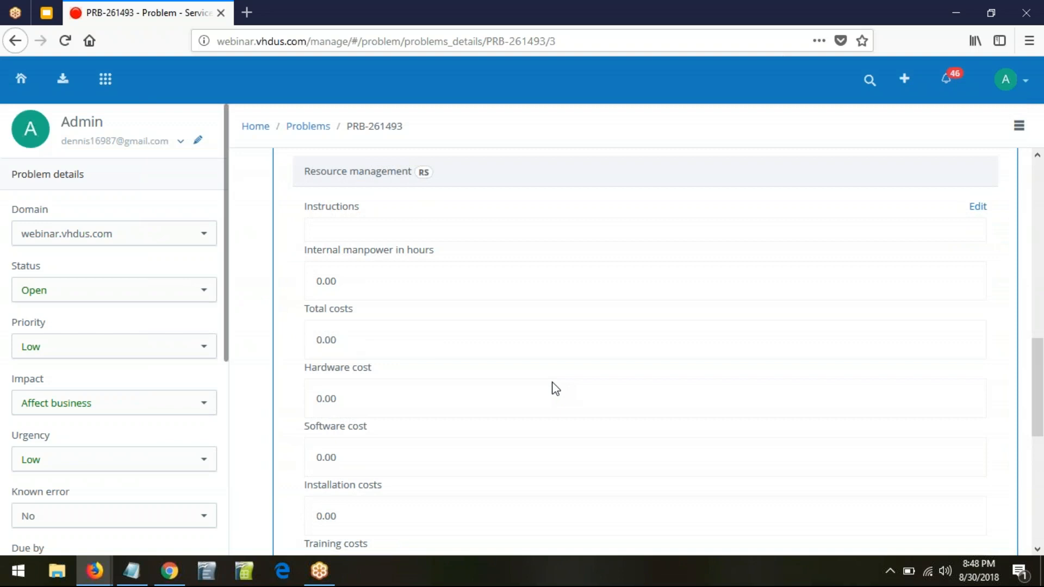
pyautogui.scroll(-3, 554, 388)
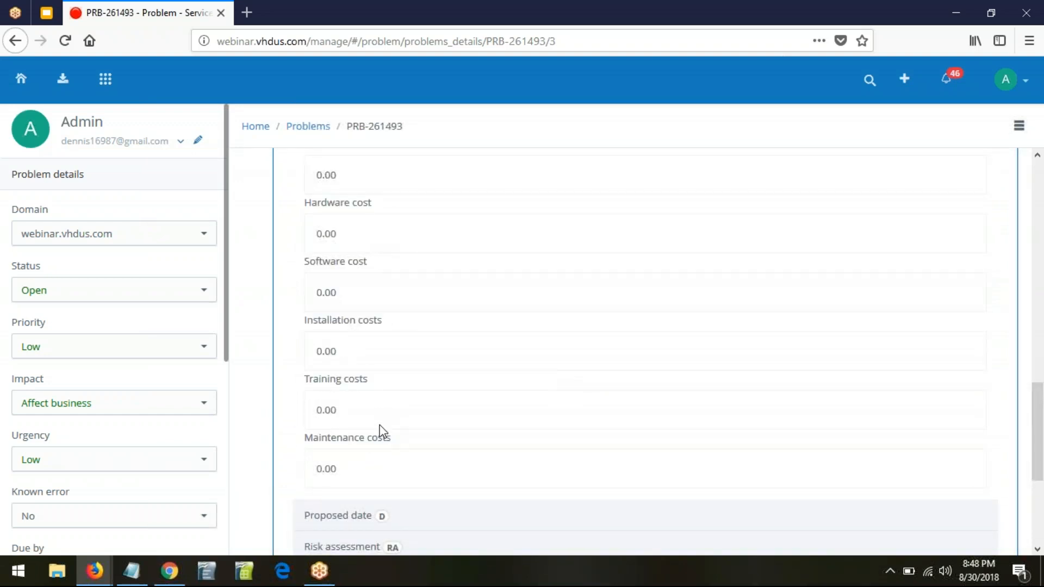
pyautogui.scroll(3, 379, 436)
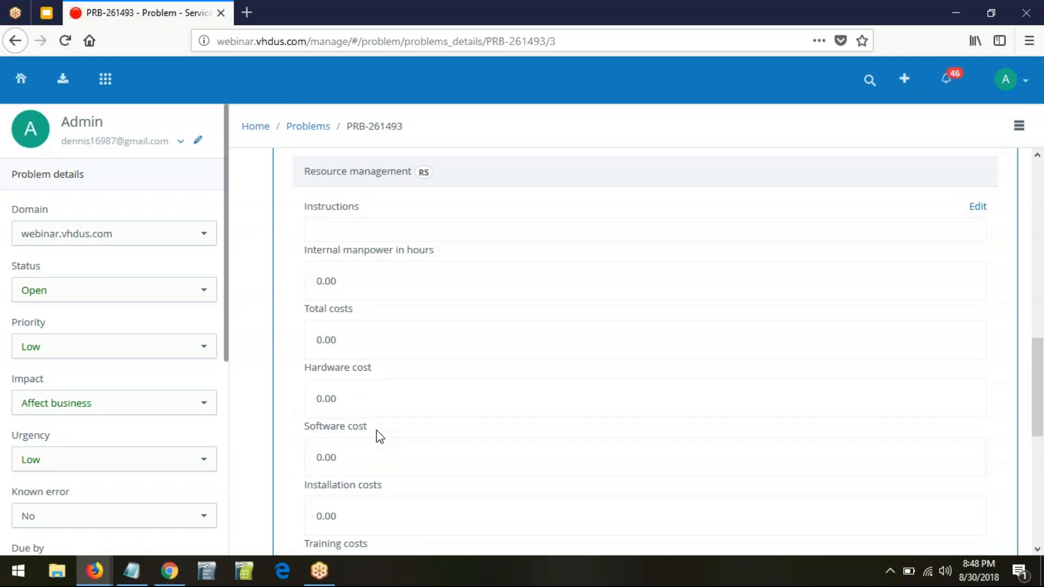
pyautogui.scroll(-6, 379, 437)
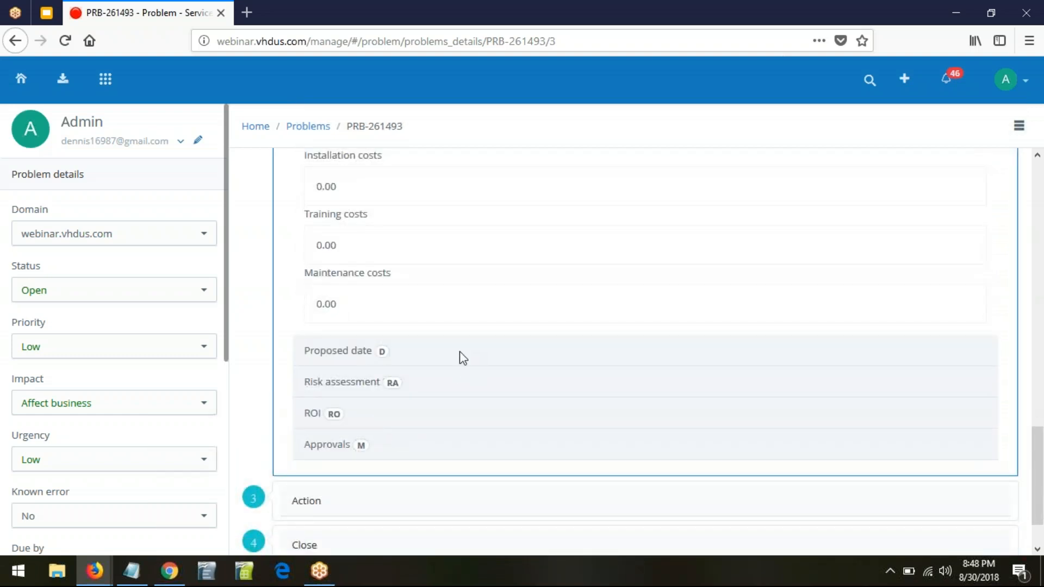
# Step: Expand the Proposed date, Risk assessment and ROI sections and examine their delivery date, downtime and instructions fields
pyautogui.click(432, 360)
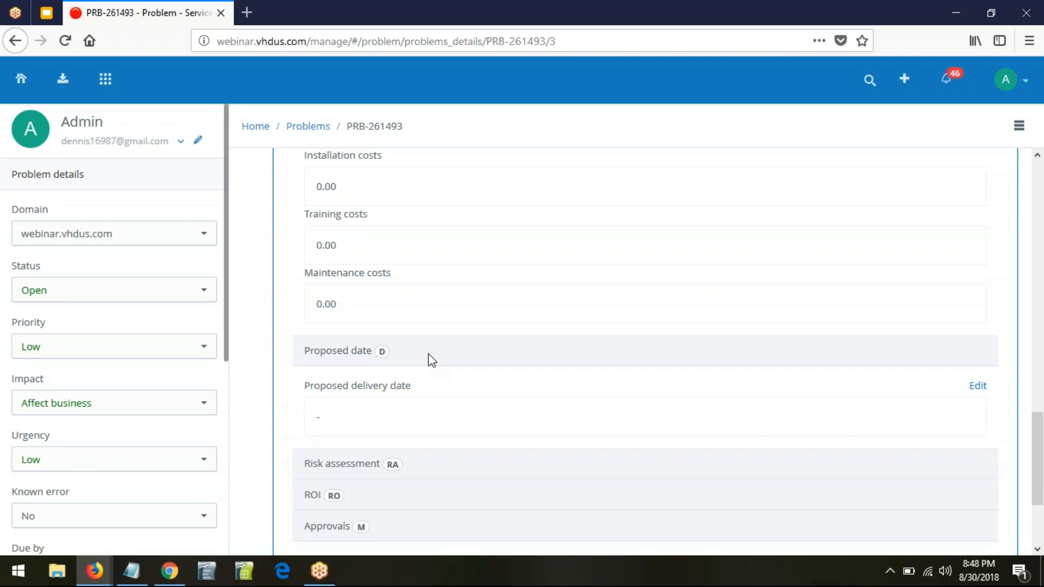
pyautogui.scroll(-2, 475, 408)
pyautogui.click(410, 382)
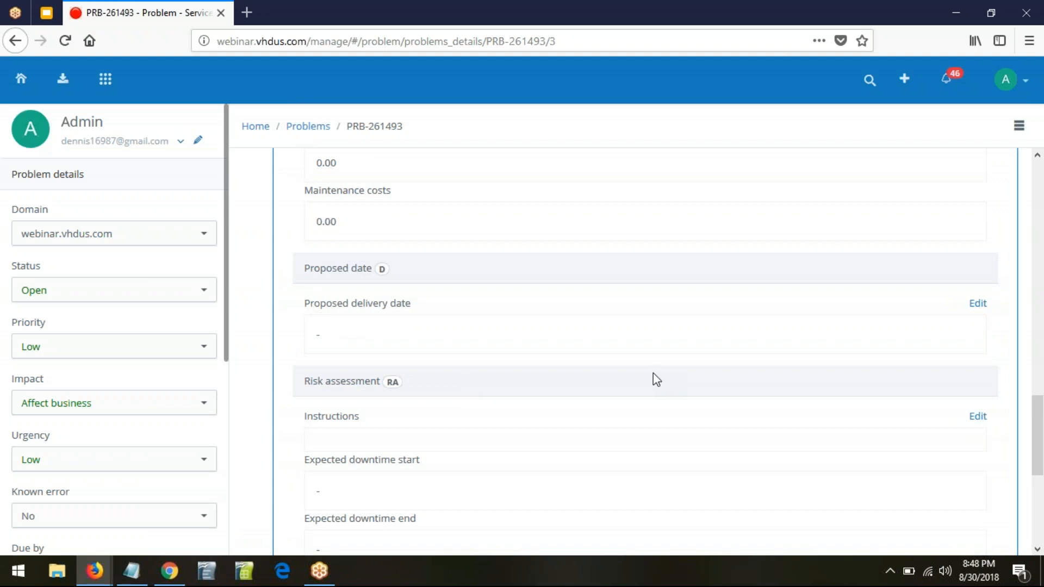
pyautogui.scroll(-4, 654, 373)
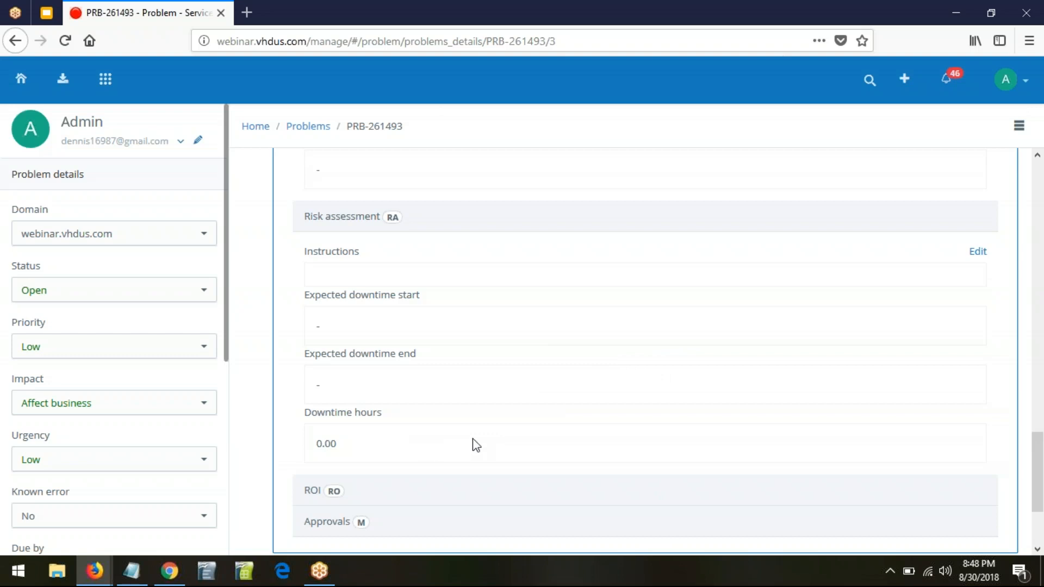
pyautogui.scroll(-3, 473, 443)
pyautogui.click(373, 357)
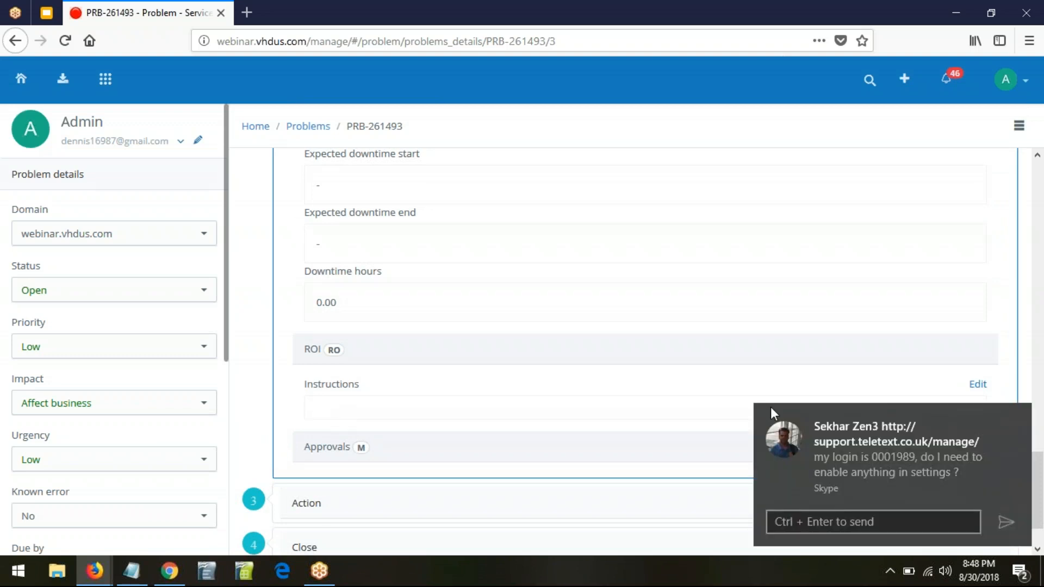
# Step: In the Approvals section, set Approved by to Admin, mark the Identify and analysis stage as complete and update it
pyautogui.click(1015, 417)
pyautogui.scroll(-2, 706, 419)
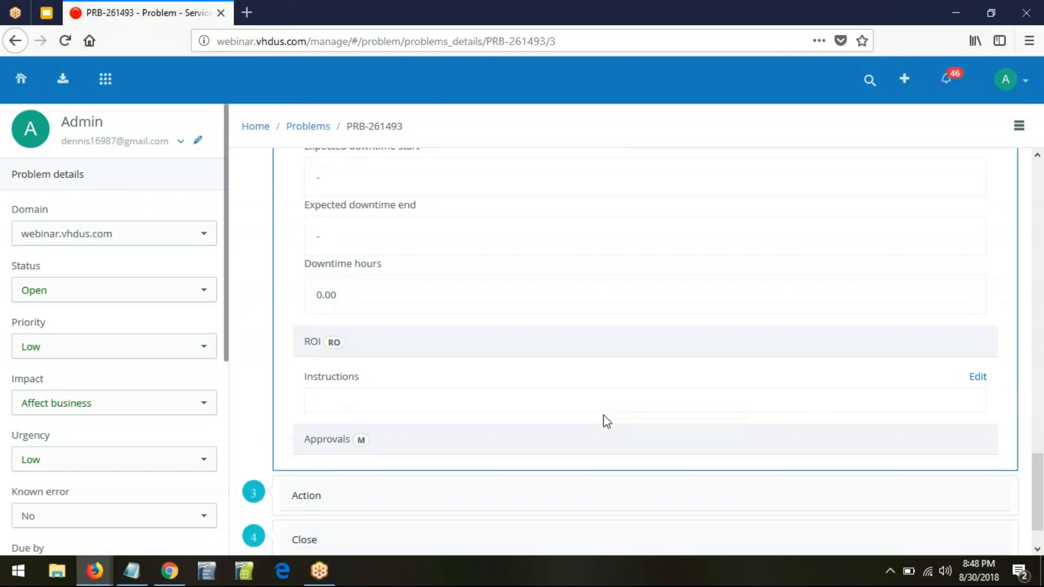
pyautogui.click(414, 387)
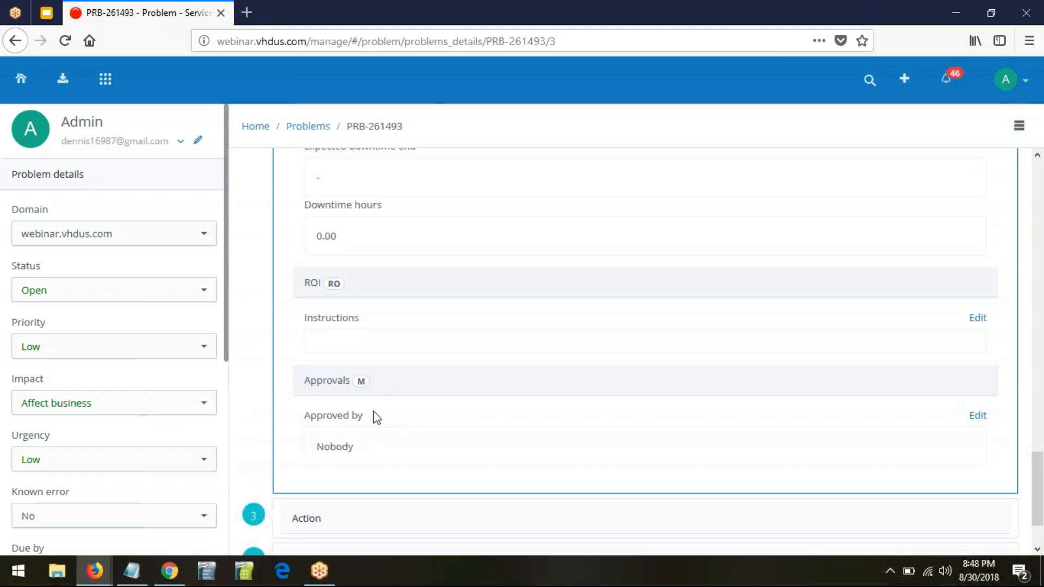
pyautogui.click(982, 417)
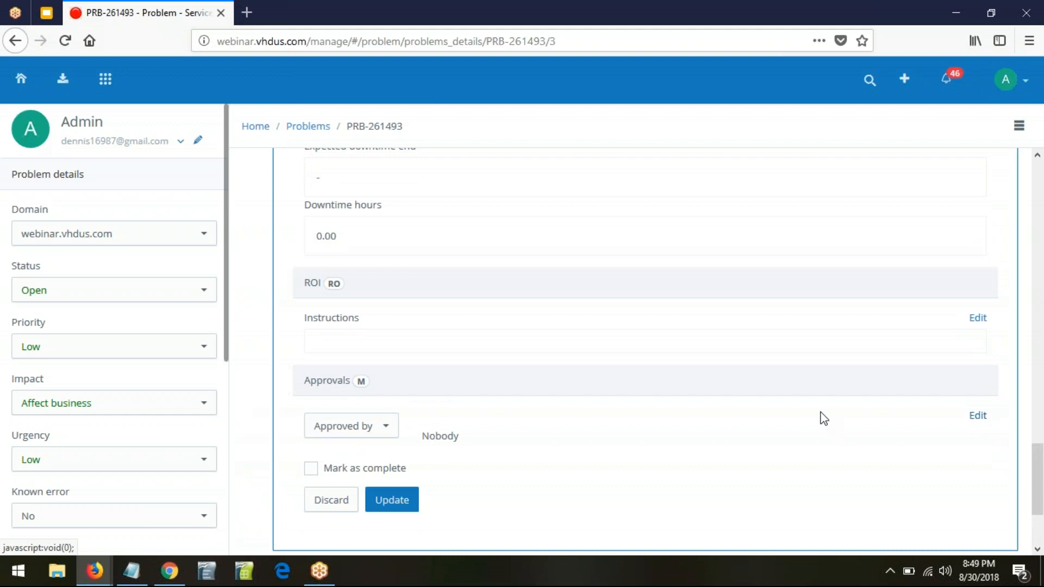
pyautogui.click(386, 433)
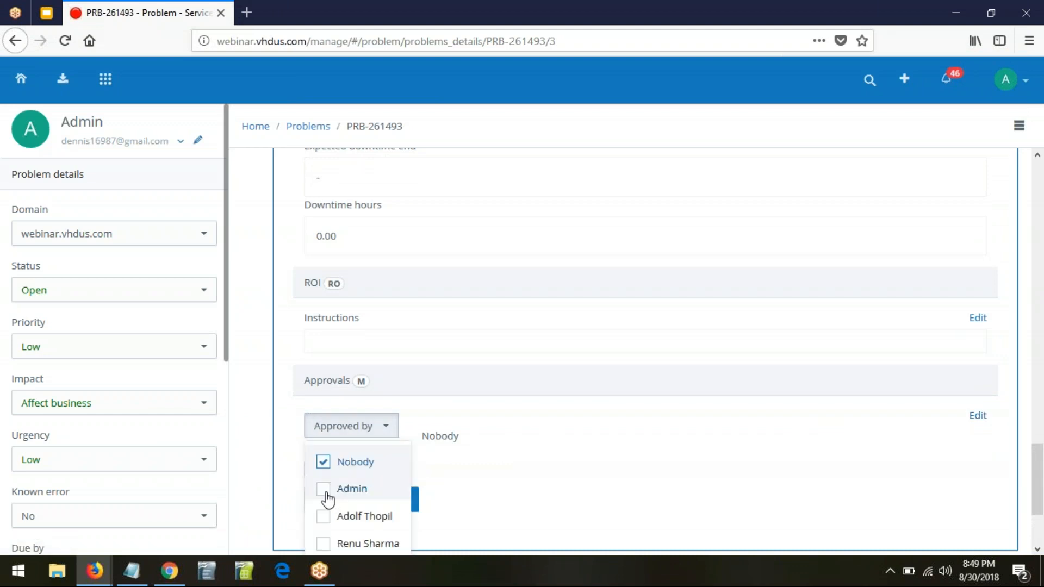
pyautogui.click(324, 496)
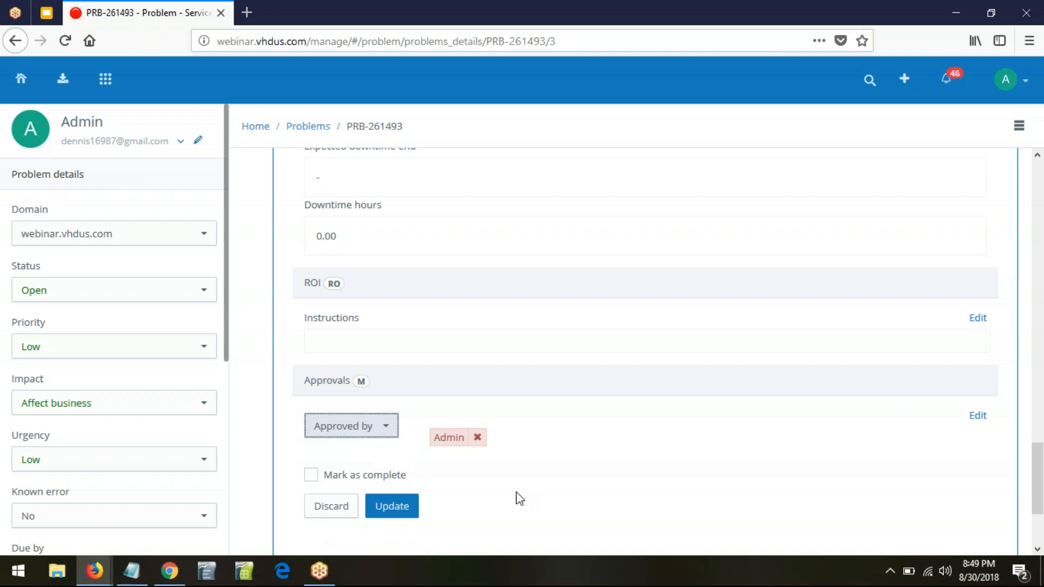
pyautogui.click(311, 481)
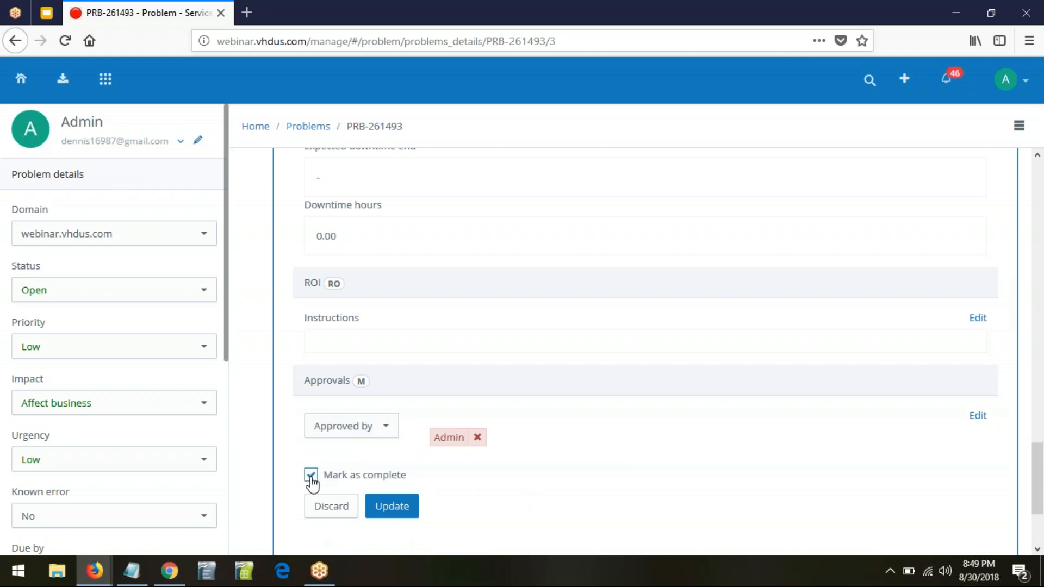
pyautogui.click(395, 507)
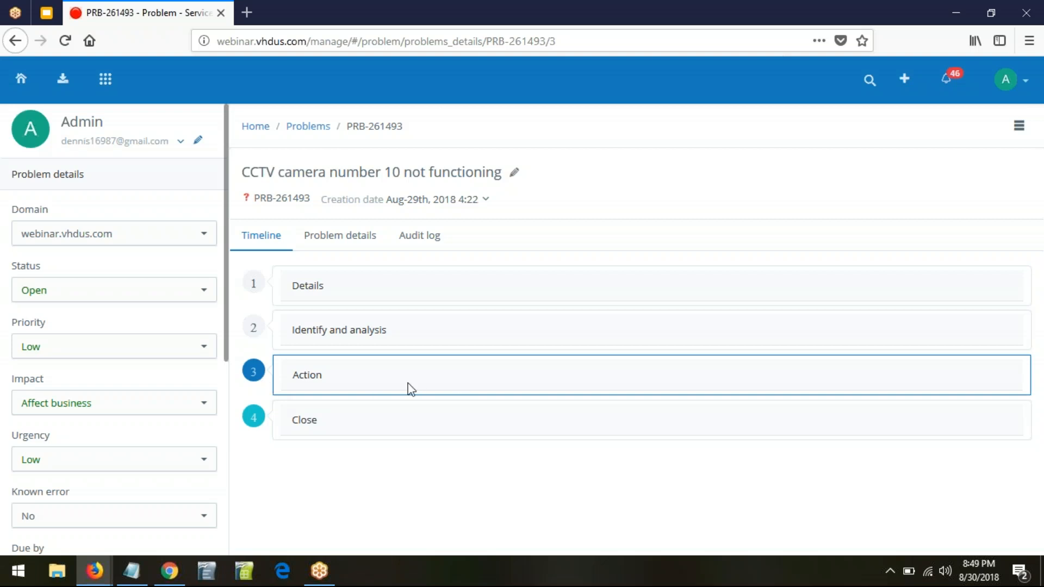
# Step: Expand the Action stage and its Impact section, mark the stage as complete without entering instructions, and update it
pyautogui.click(341, 383)
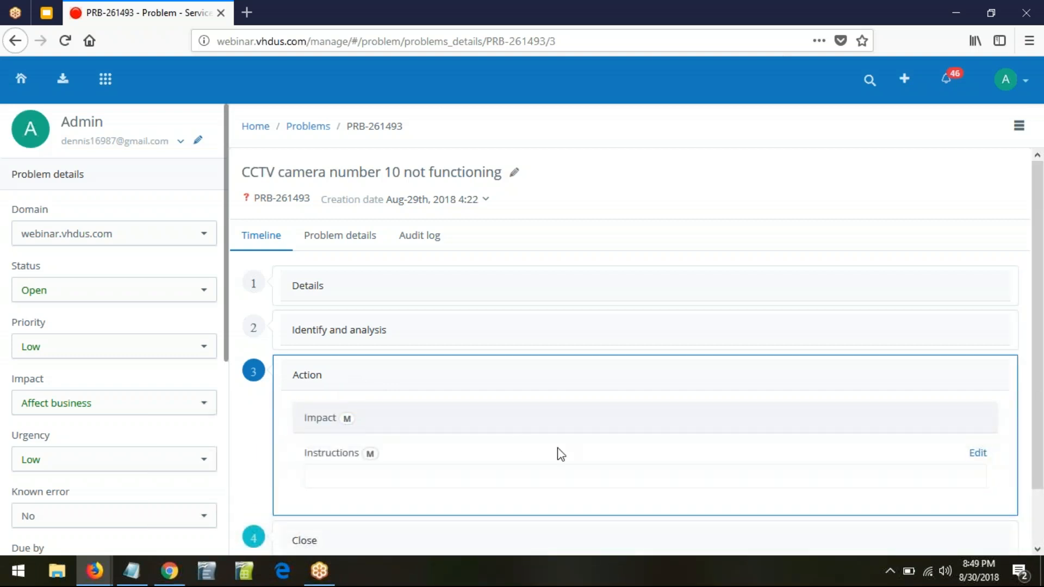
pyautogui.click(437, 422)
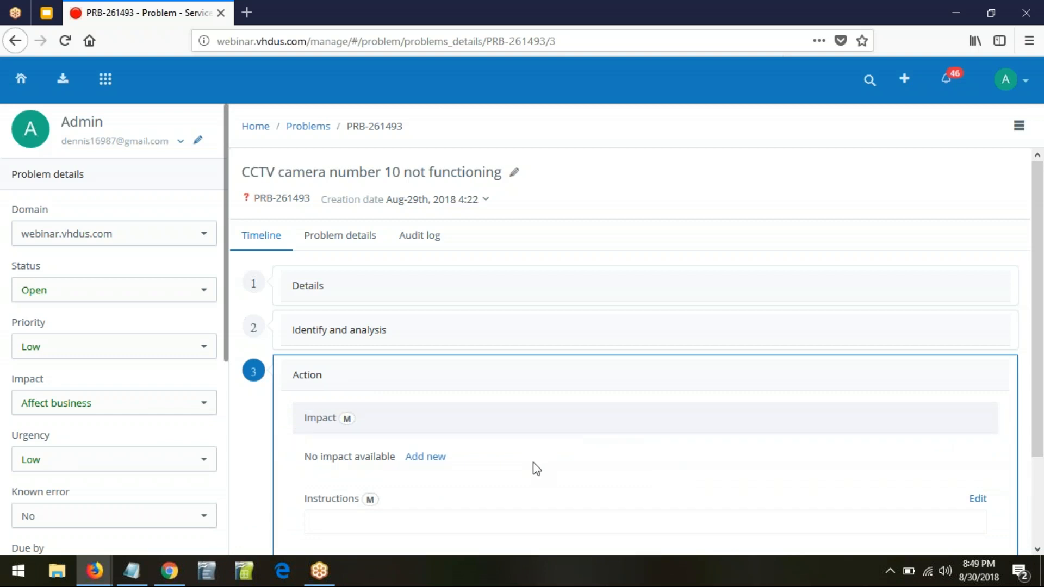
pyautogui.scroll(-3, 536, 469)
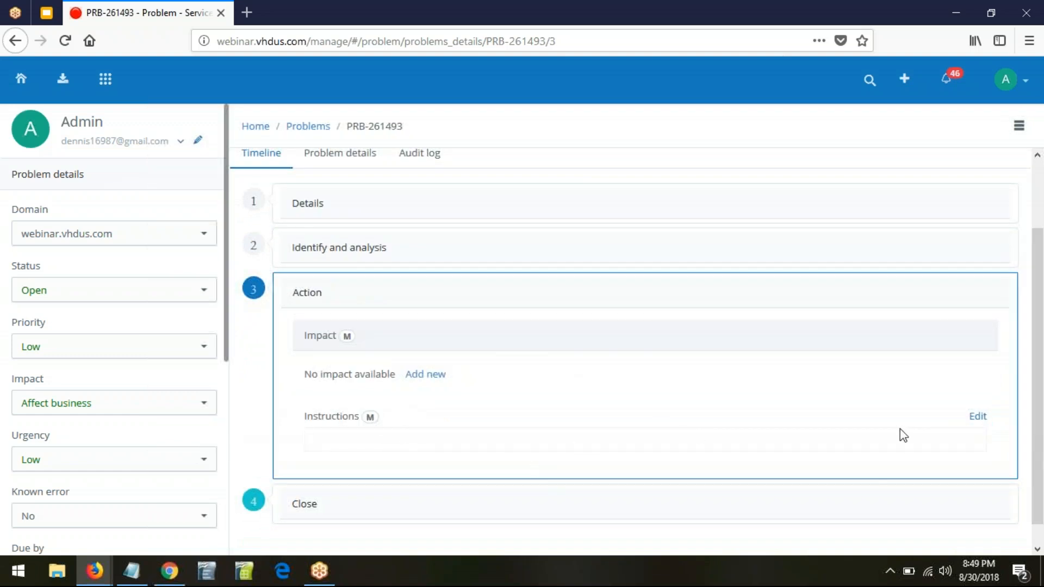
pyautogui.click(979, 418)
pyautogui.scroll(-3, 613, 445)
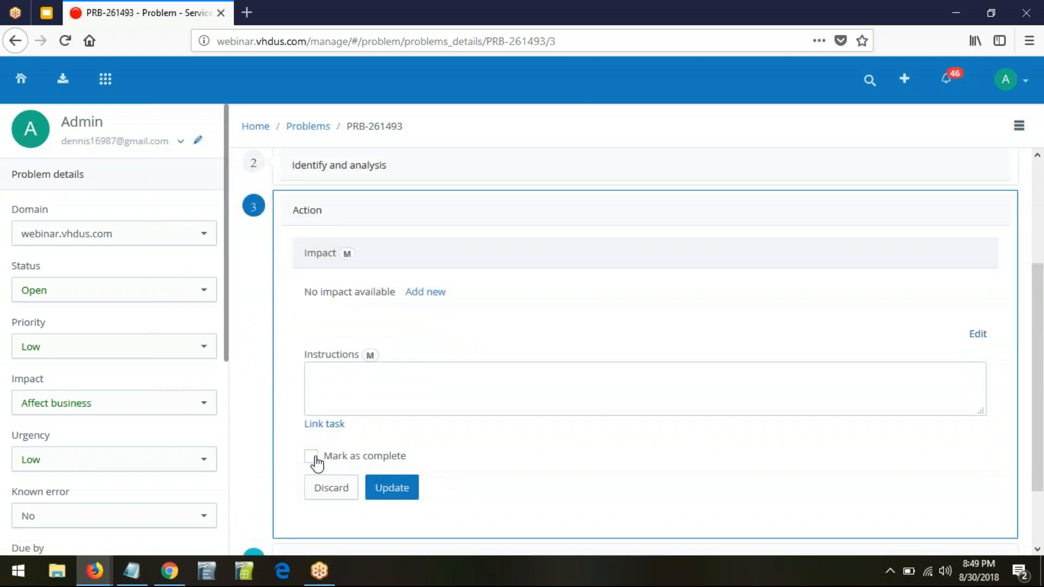
pyautogui.click(311, 458)
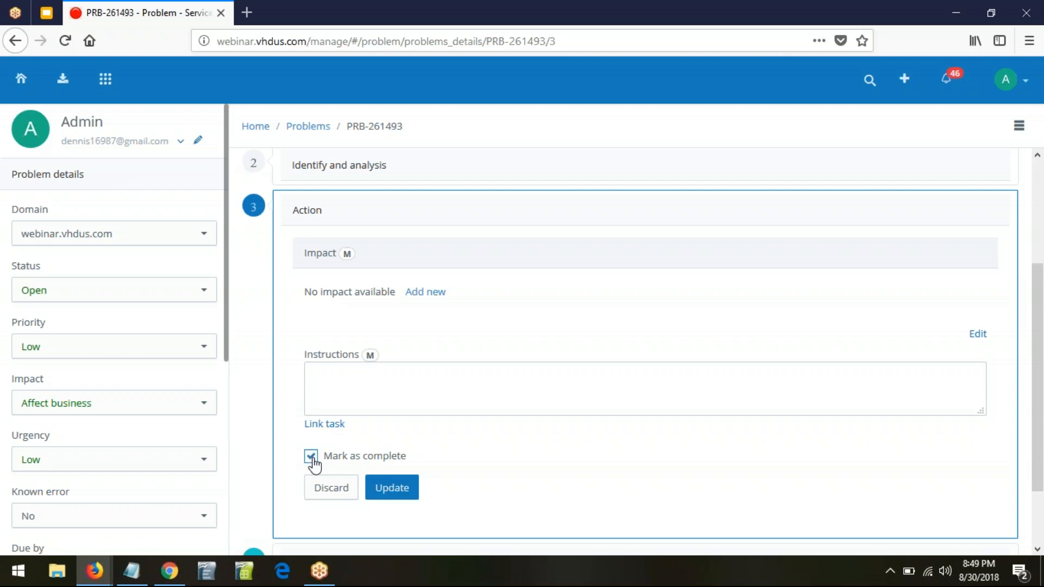
pyautogui.click(395, 495)
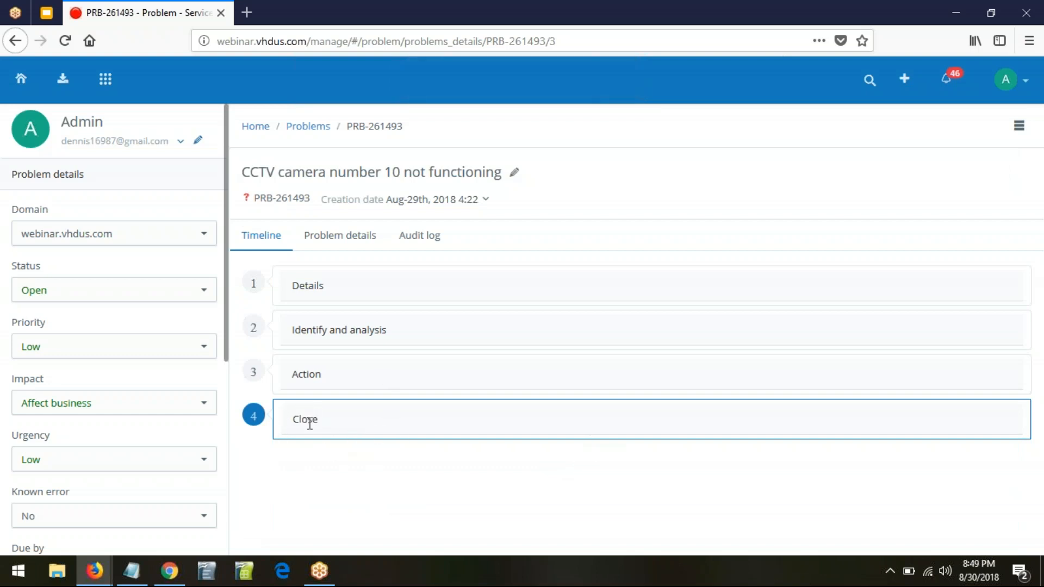
# Step: Expand the Close stage of the timeline and its Permanent solution section
pyautogui.click(376, 422)
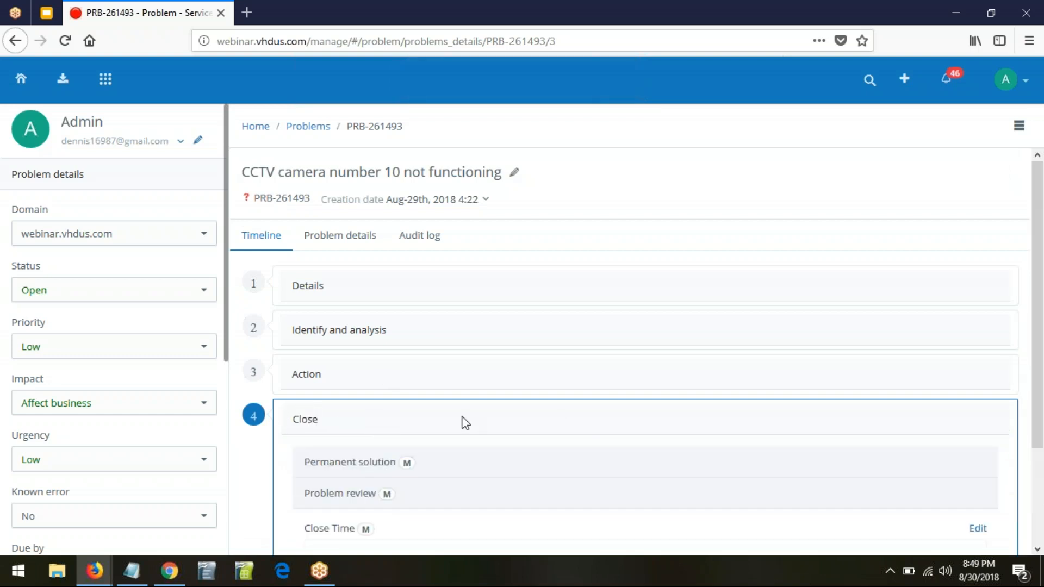
pyautogui.scroll(-2, 681, 422)
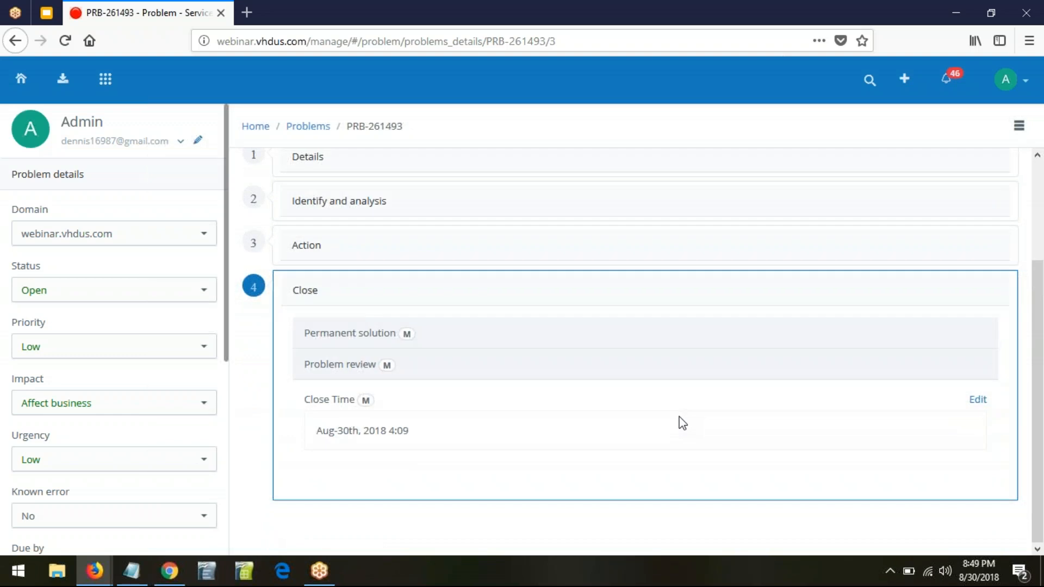
pyautogui.click(457, 343)
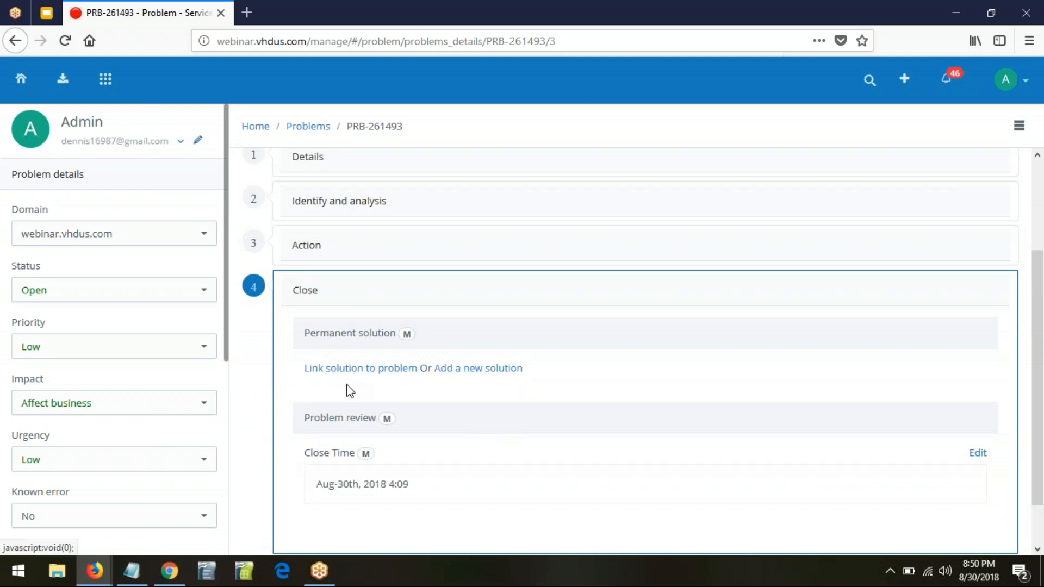
# Step: Try to link an existing solution to the problem, searching for "cctv" and "test", and cancel the linking
pyautogui.click(362, 377)
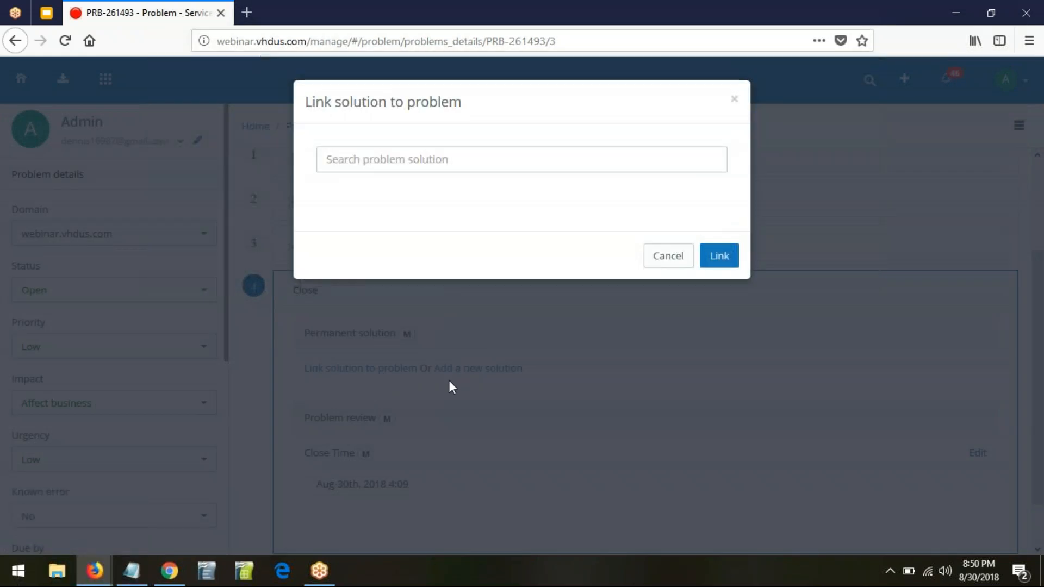
pyautogui.click(417, 158)
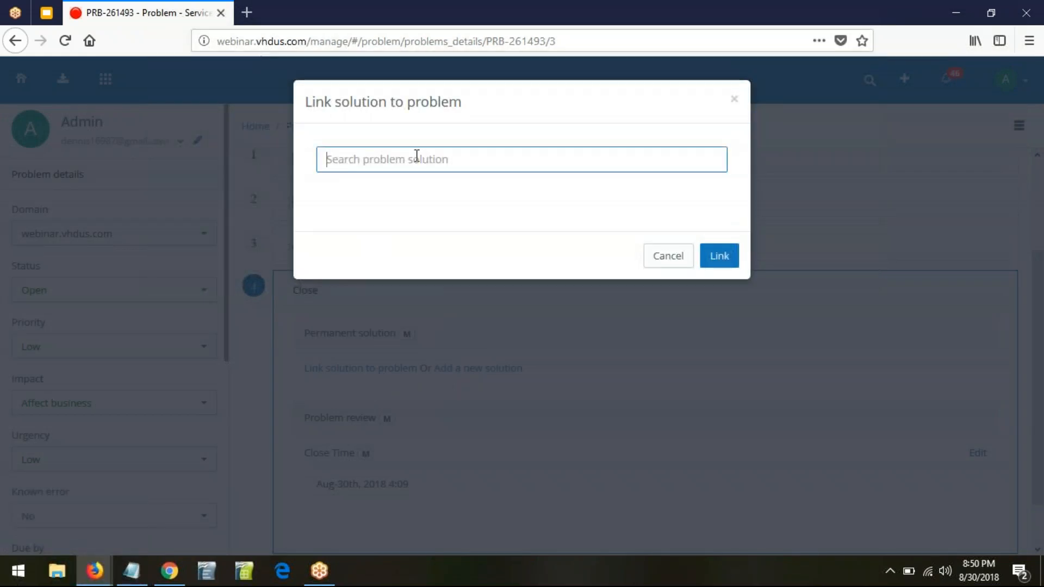
pyautogui.write('cctv')
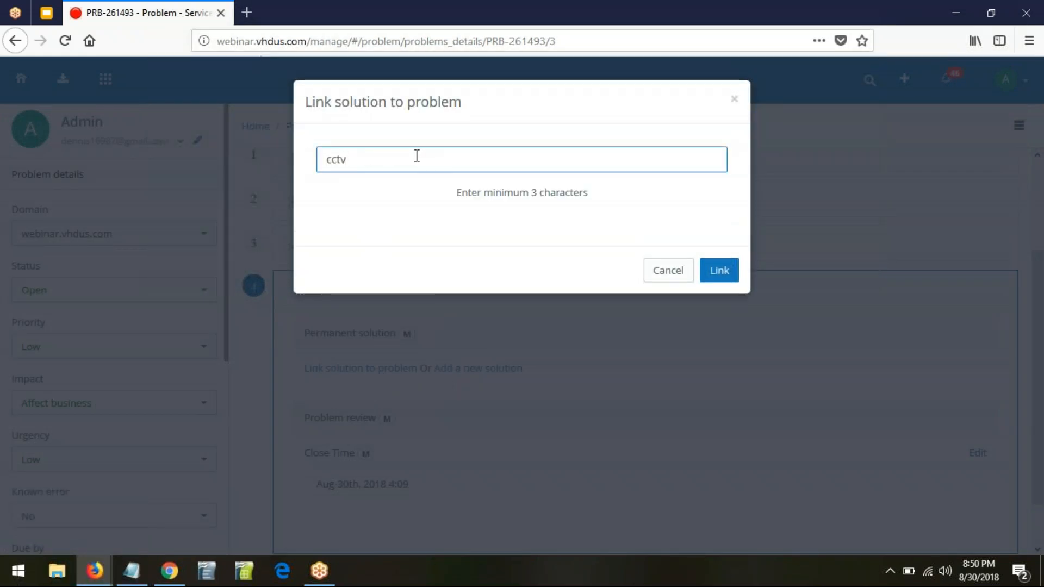
pyautogui.hotkey('ctrl', 'a')
pyautogui.write('test')
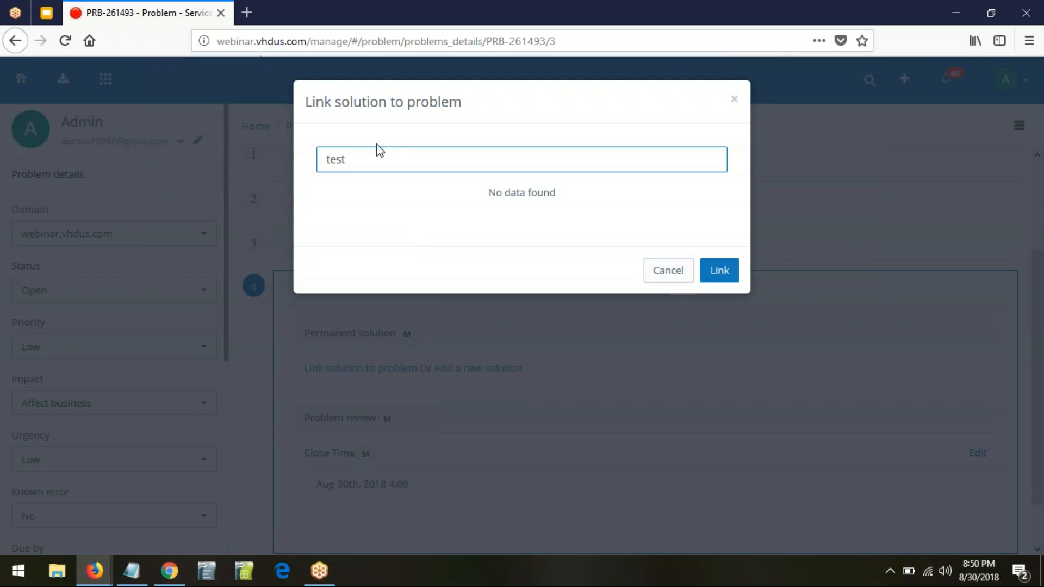
pyautogui.click(670, 276)
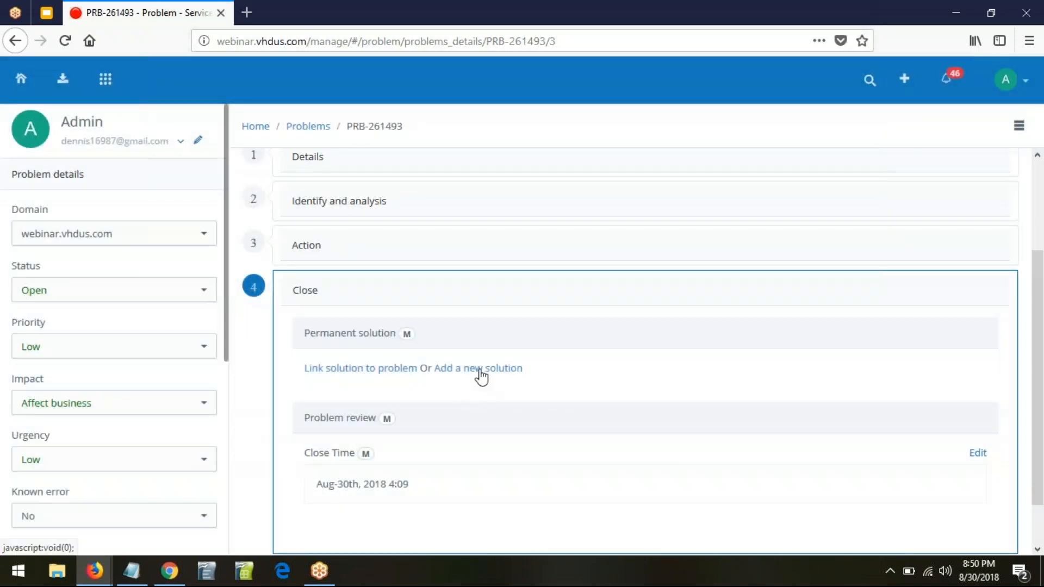
# Step: Add and save a new permanent solution with "Solution for CCTV Problem" as both its title and its description
pyautogui.click(480, 370)
pyautogui.click(335, 369)
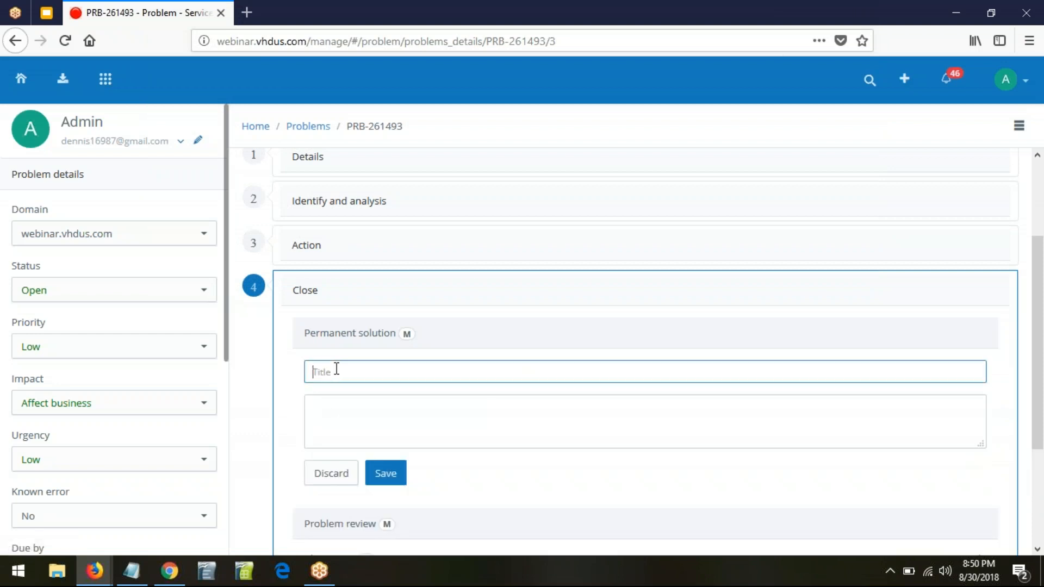
pyautogui.write('Solution for CCTV Problem')
pyautogui.hotkey('ctrl', 'a')
pyautogui.hotkey('ctrl', 'c')
pyautogui.click(410, 412)
pyautogui.hotkey('ctrl', 'v')
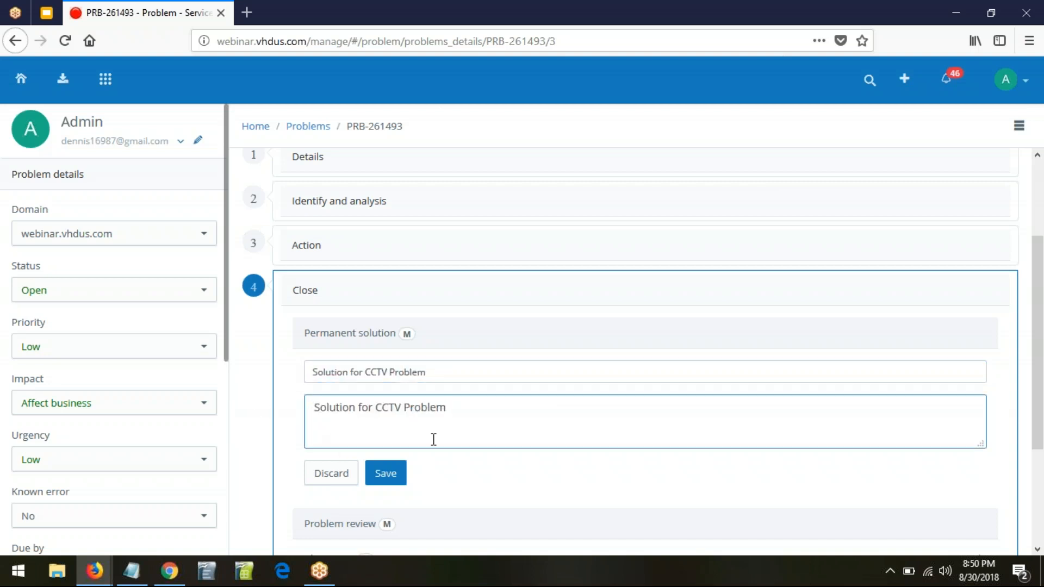
pyautogui.click(391, 483)
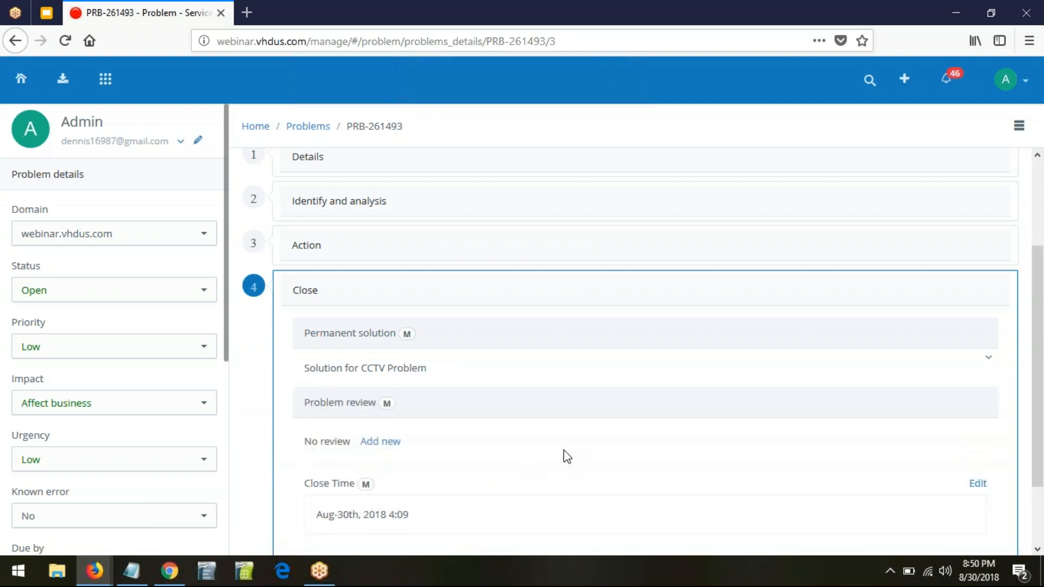
# Step: Save a new problem review rated "solved well" with the text "This has been solved.", and open the Close Time for editing
pyautogui.scroll(-2, 566, 457)
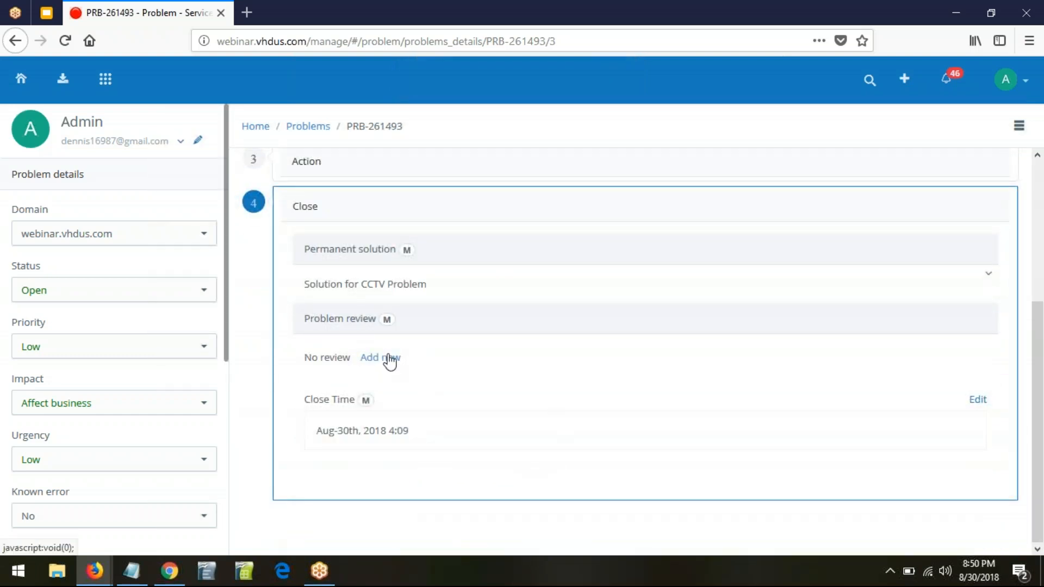
pyautogui.click(389, 359)
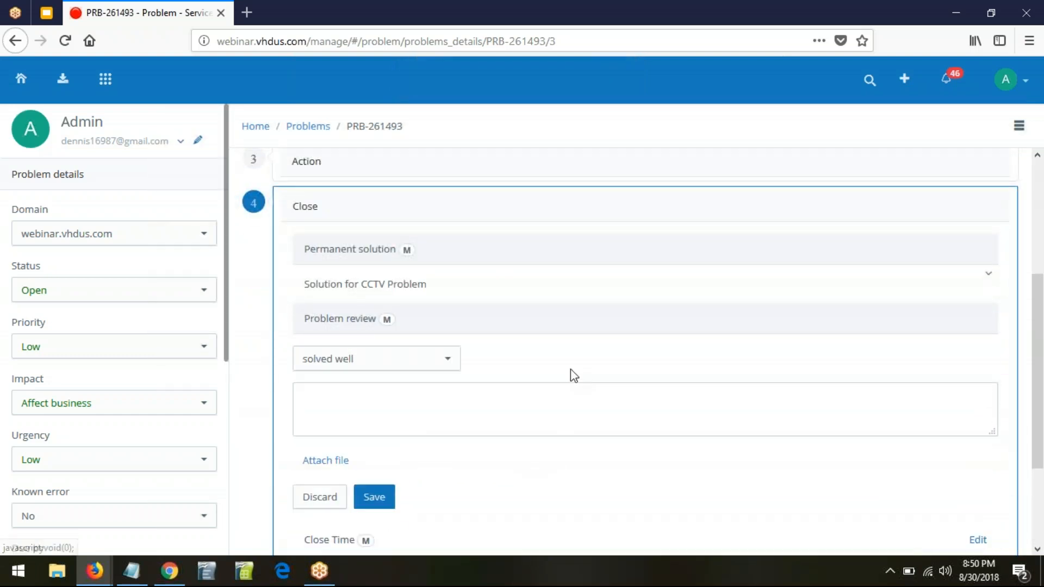
pyautogui.click(434, 368)
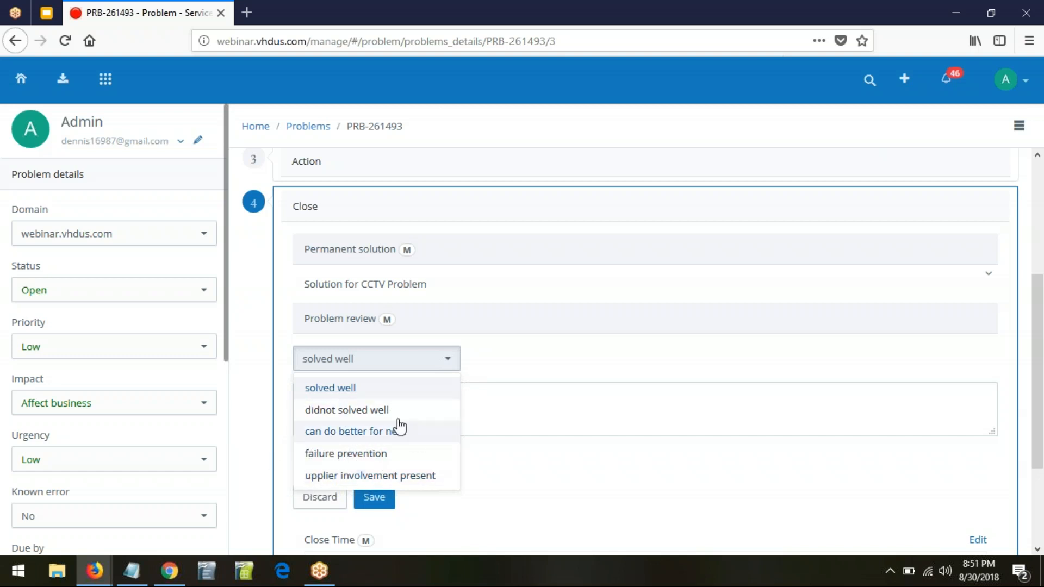
pyautogui.click(362, 389)
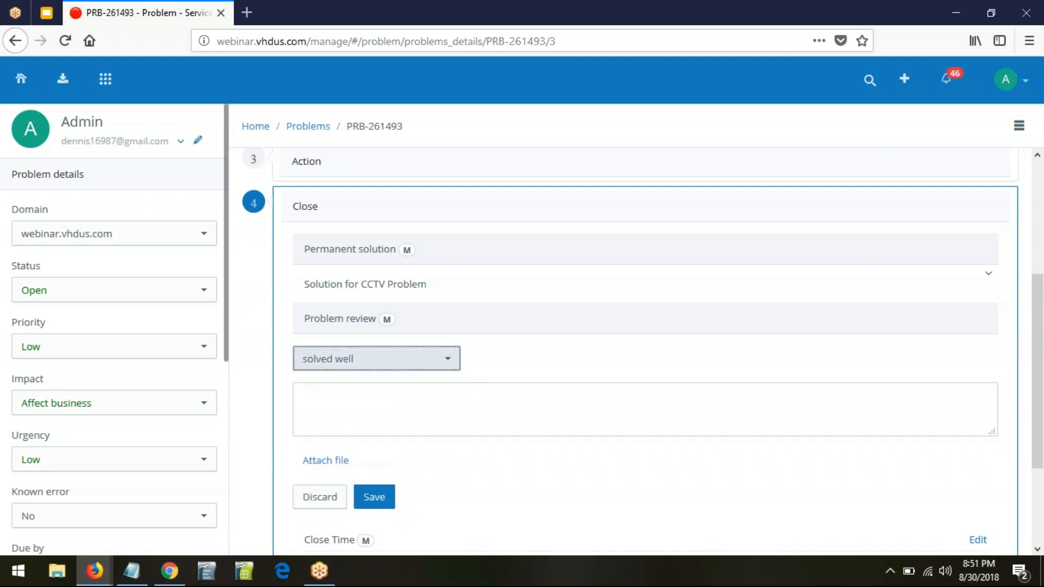
pyautogui.click(386, 411)
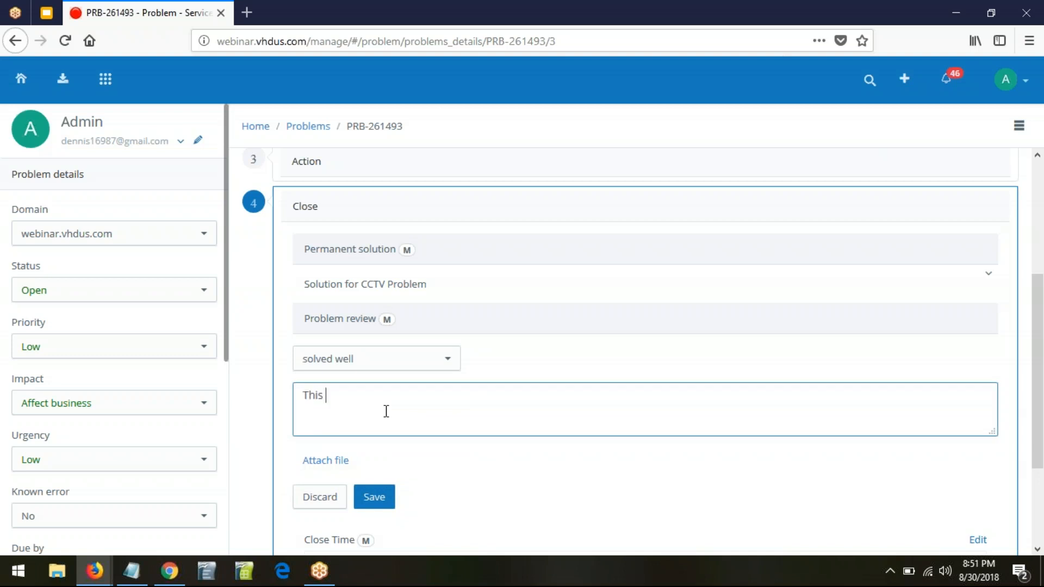
pyautogui.write('This has been solved.')
pyautogui.scroll(-3, 549, 429)
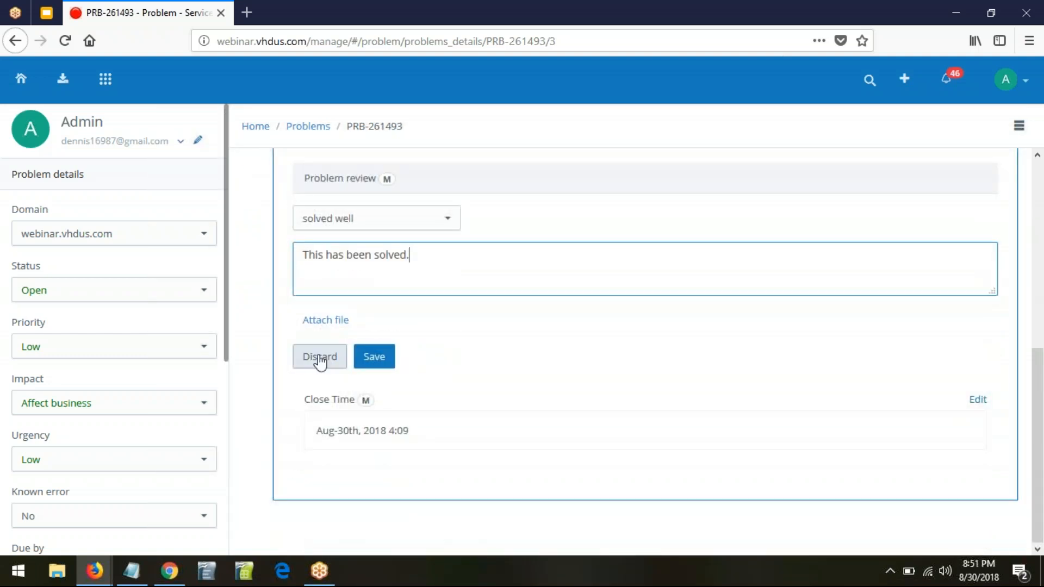
pyautogui.click(384, 362)
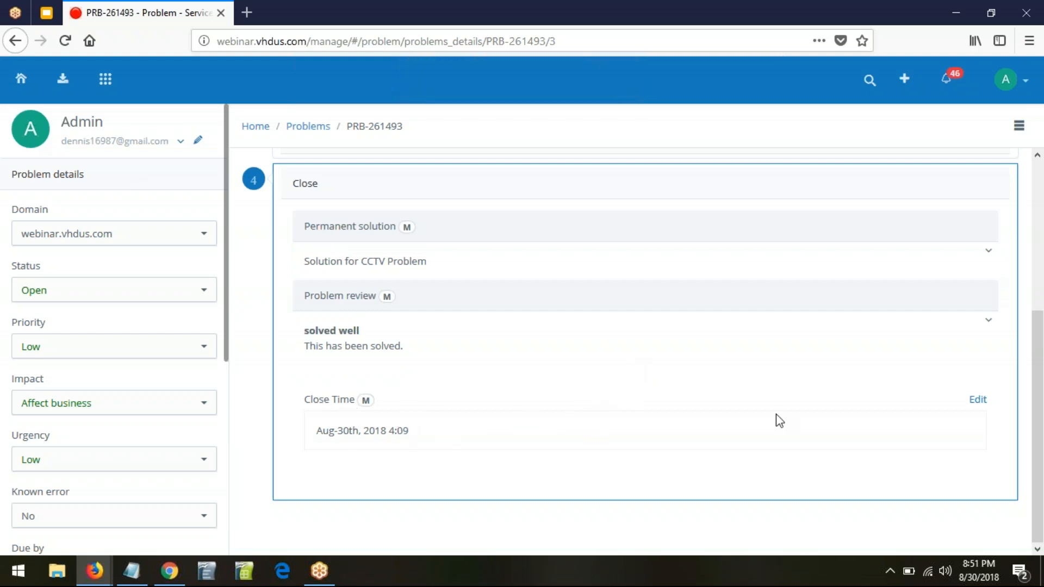
pyautogui.click(980, 402)
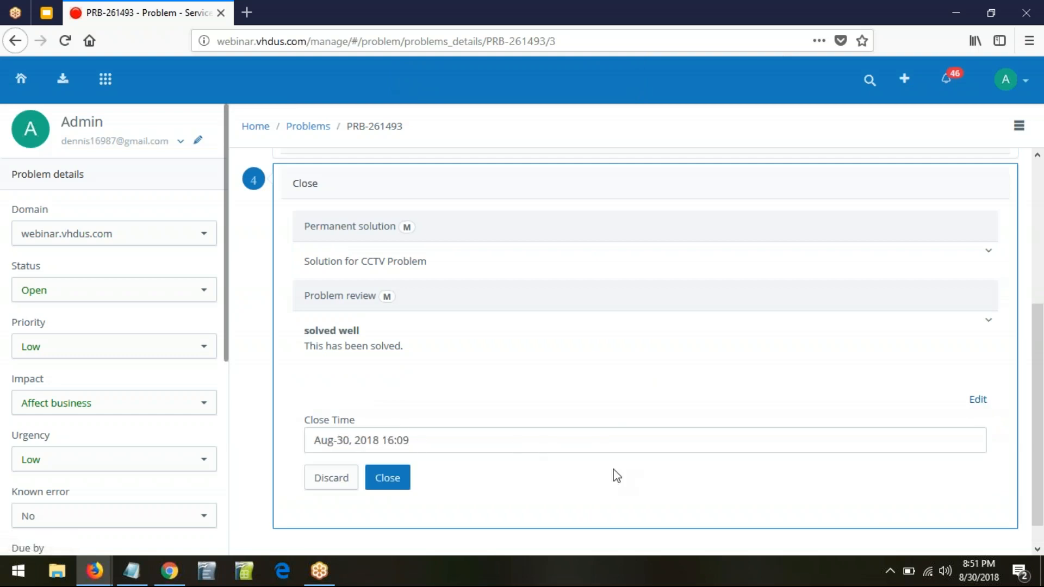
# Step: Review the problem details, expanding the Permanent solution and Problem review sections
pyautogui.scroll(5, 620, 479)
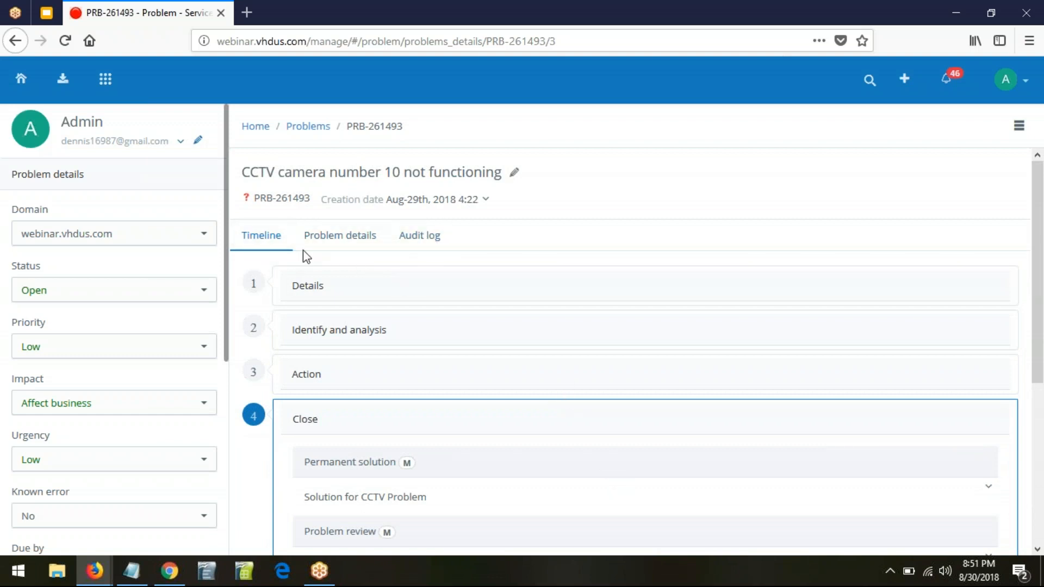
pyautogui.click(345, 244)
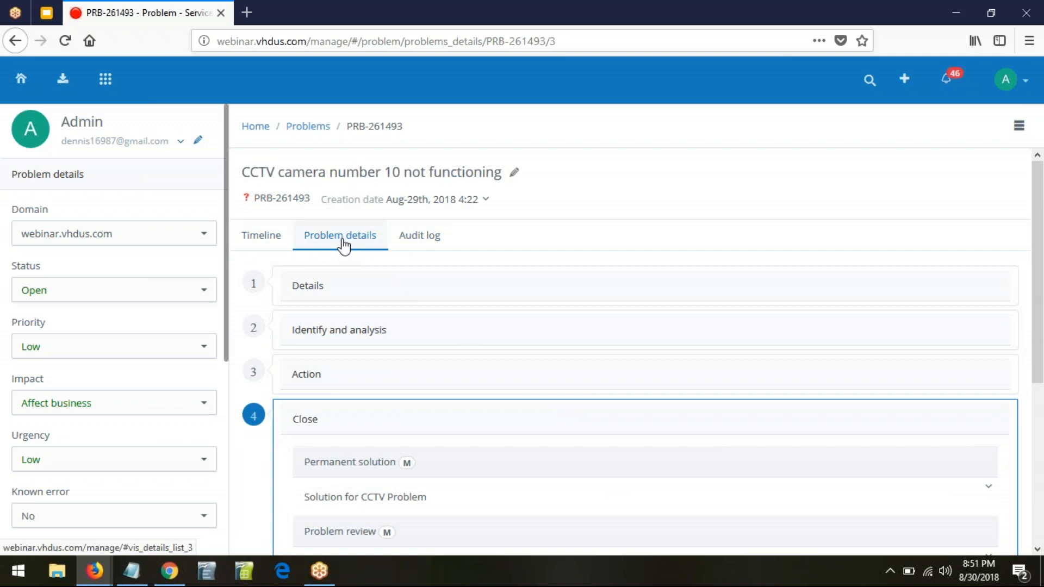
pyautogui.scroll(-3, 712, 466)
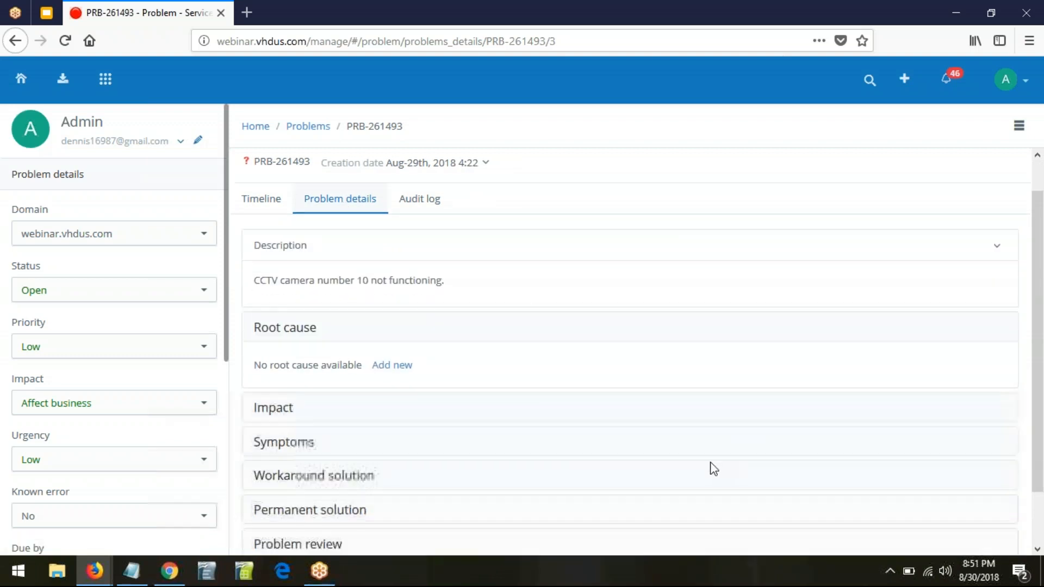
pyautogui.scroll(3, 712, 467)
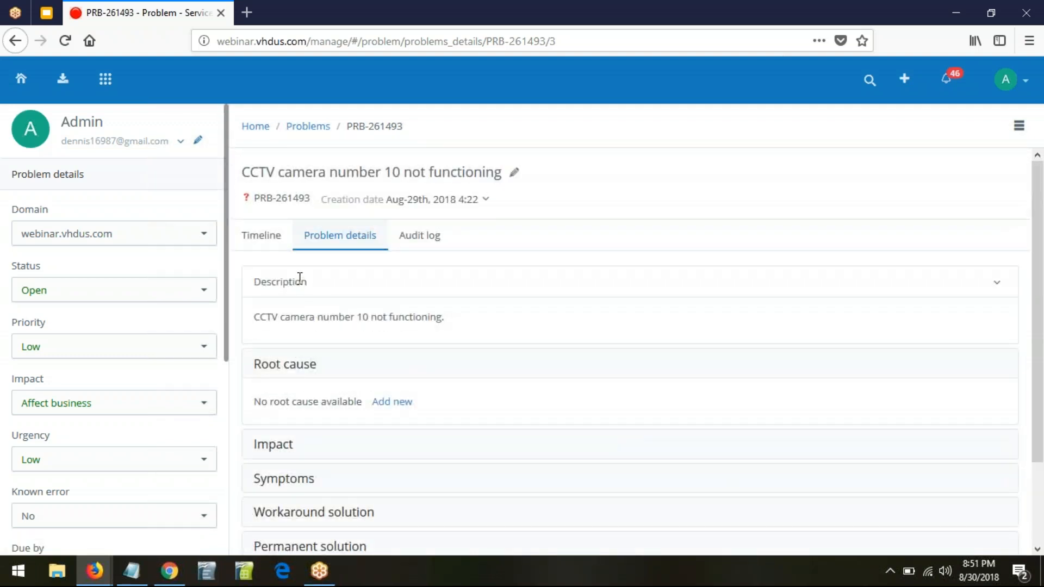
pyautogui.scroll(-3, 345, 450)
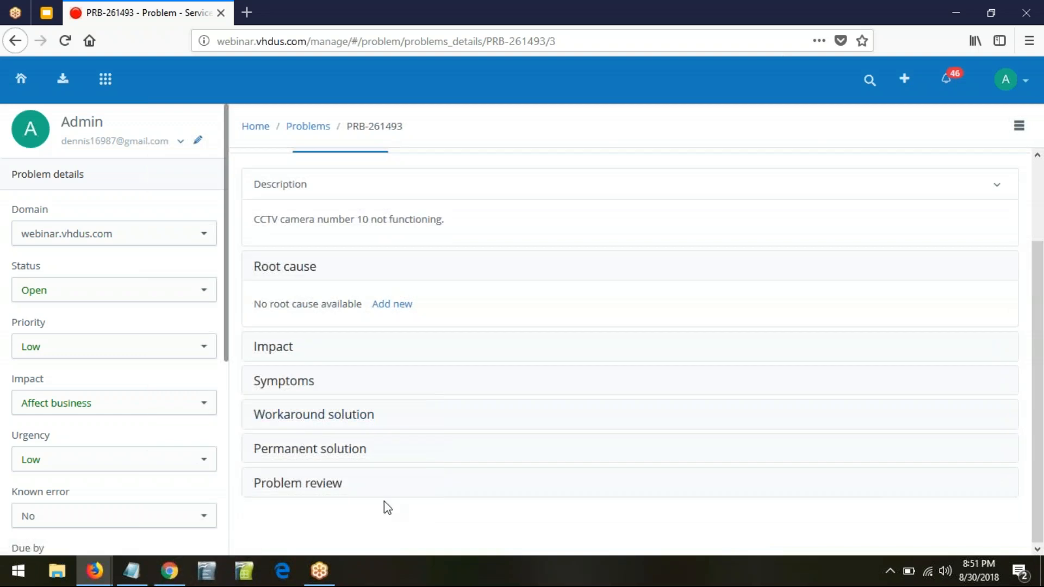
pyautogui.click(339, 451)
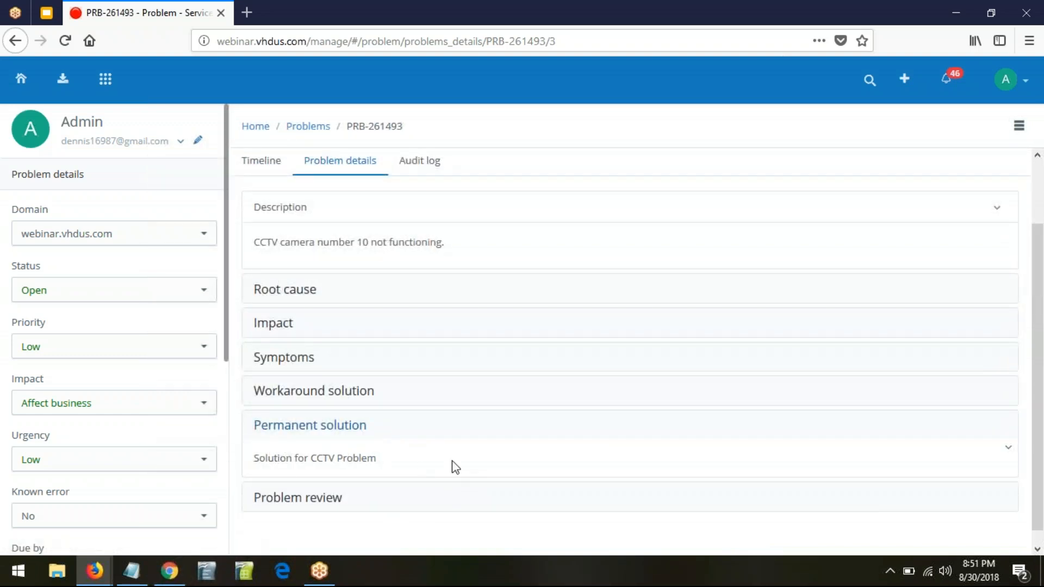
pyautogui.click(319, 496)
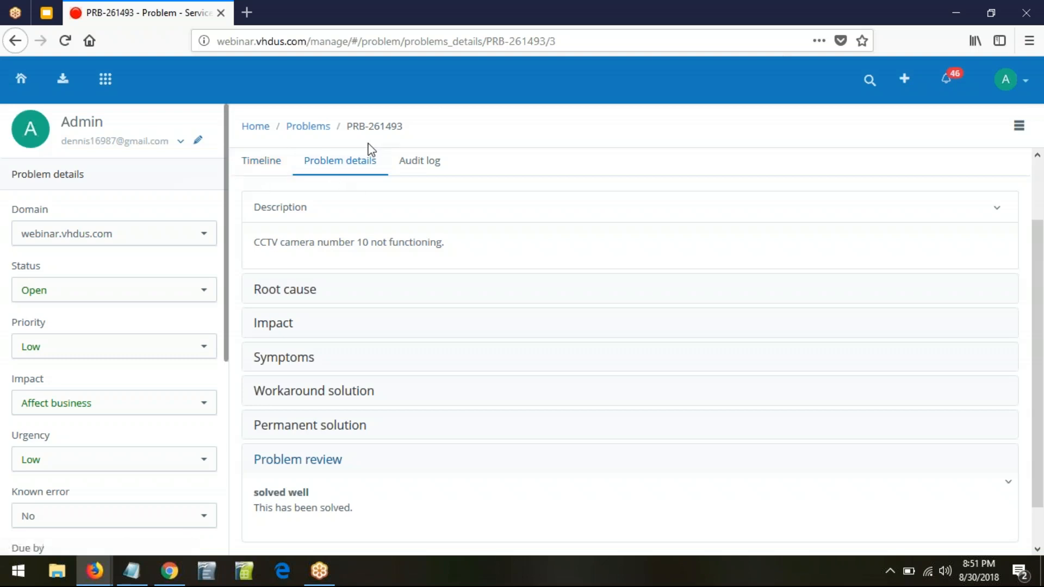
# Step: Look through the problem's audit log from the newest to the oldest entry and return to the timeline
pyautogui.click(429, 165)
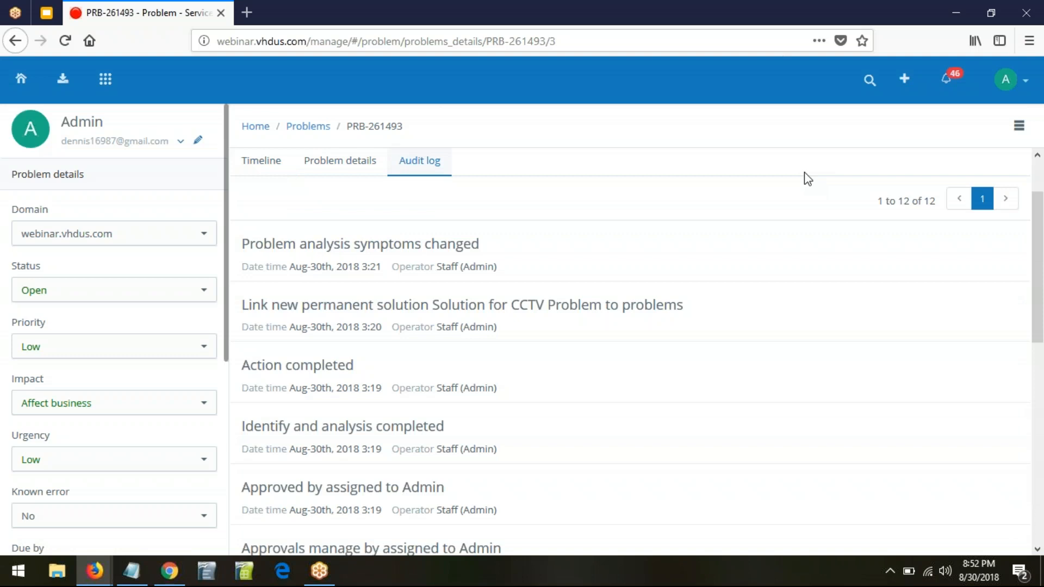
pyautogui.scroll(-6, 603, 501)
pyautogui.scroll(-2, 593, 502)
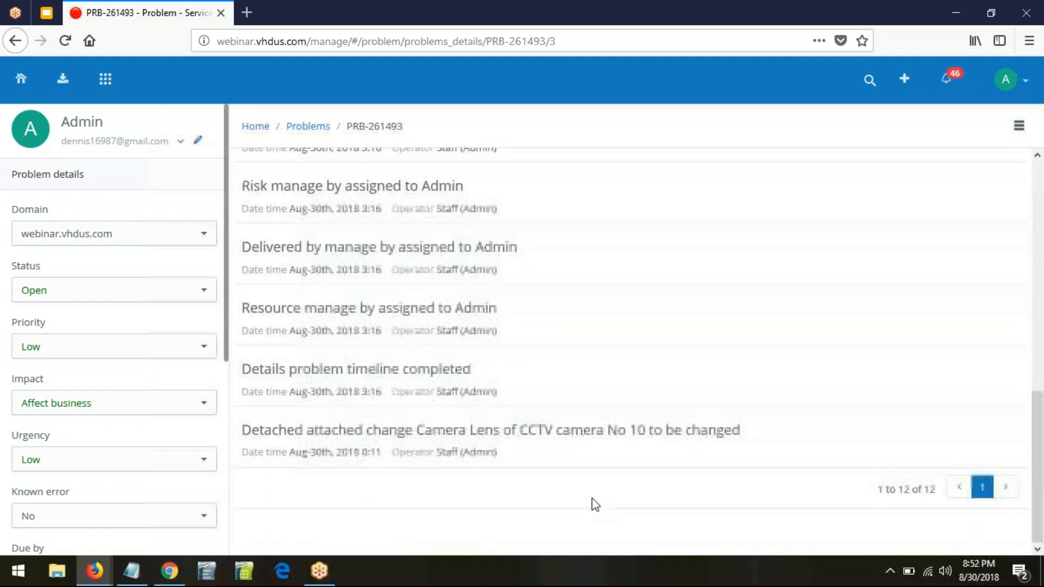
pyautogui.scroll(8, 592, 501)
pyautogui.scroll(2, 595, 505)
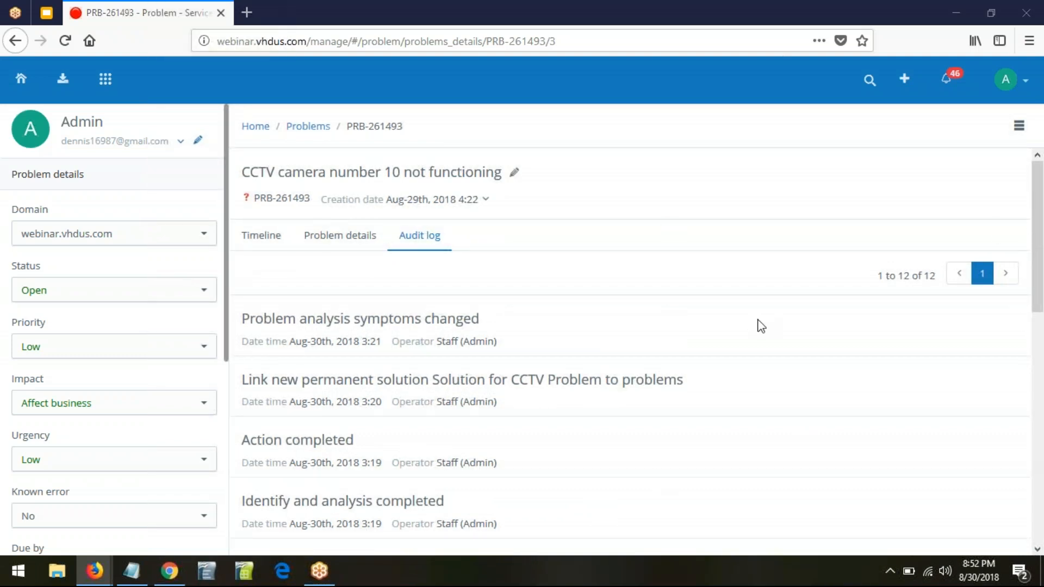
pyautogui.click(262, 237)
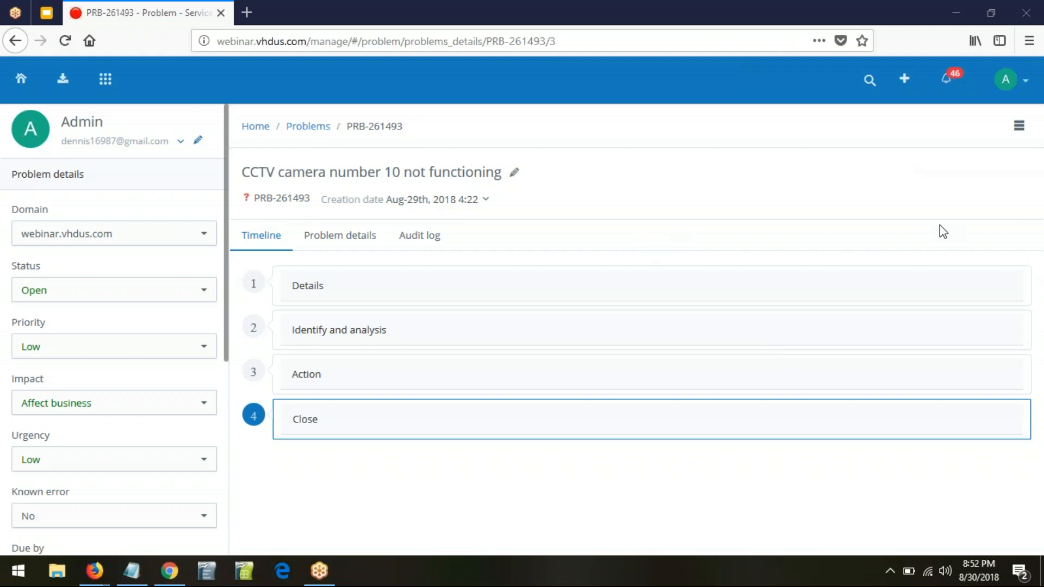
# Step: Link the Hardware CI "CCTV Camera No 10" to the problem
pyautogui.click(1019, 134)
pyautogui.click(1019, 134)
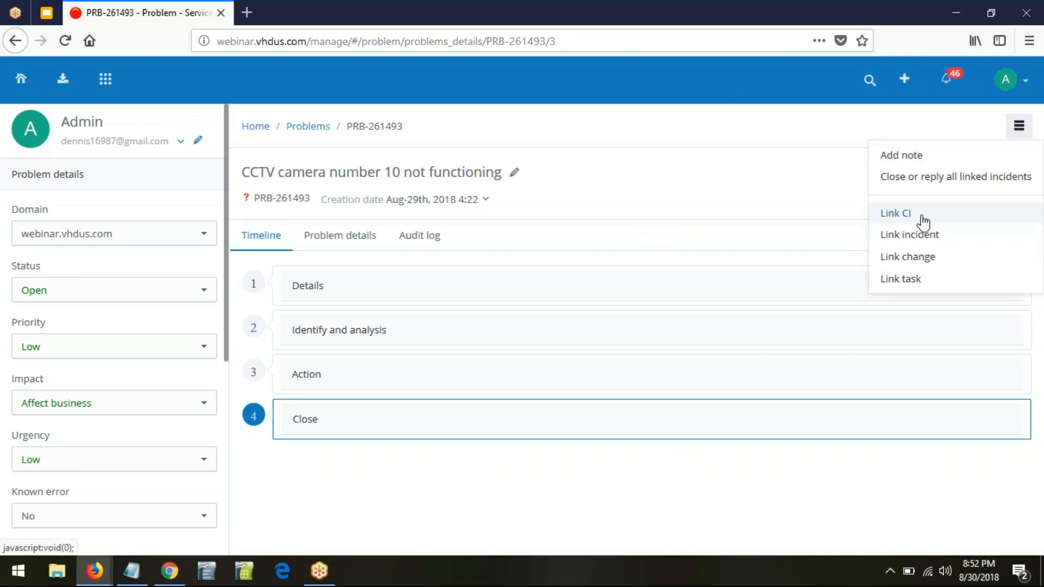
pyautogui.click(893, 215)
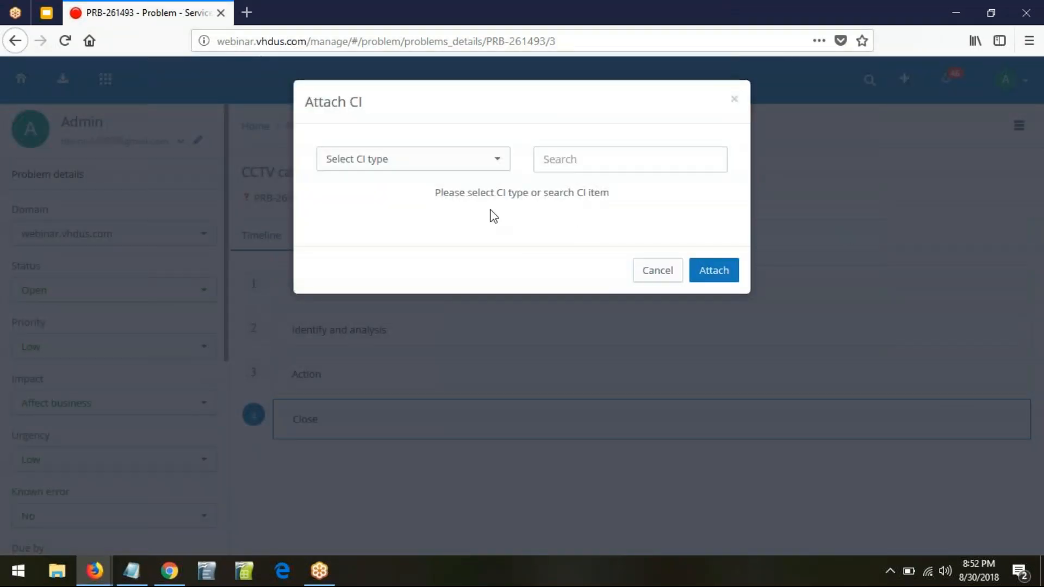
pyautogui.click(497, 163)
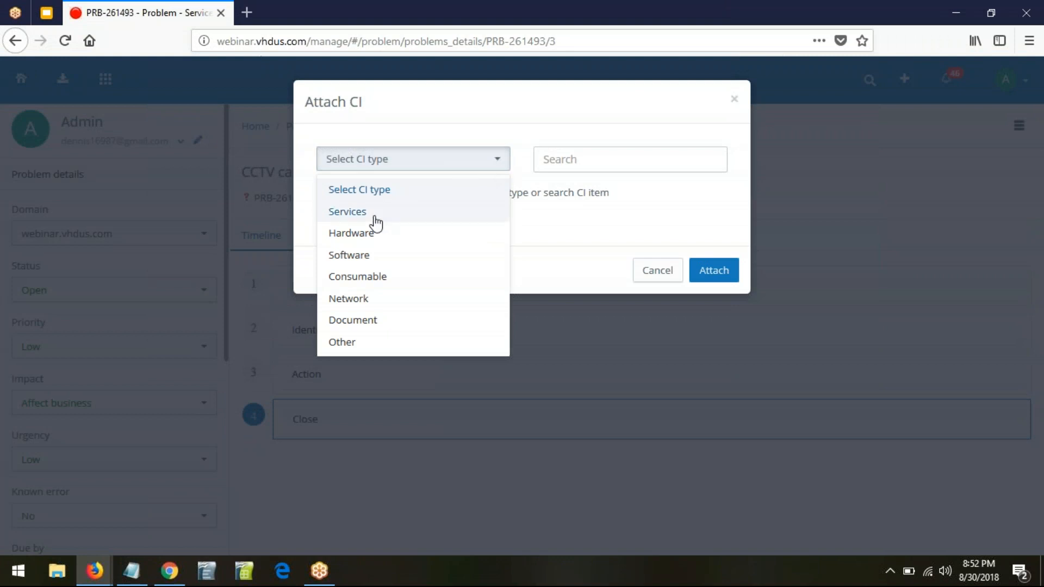
pyautogui.click(373, 237)
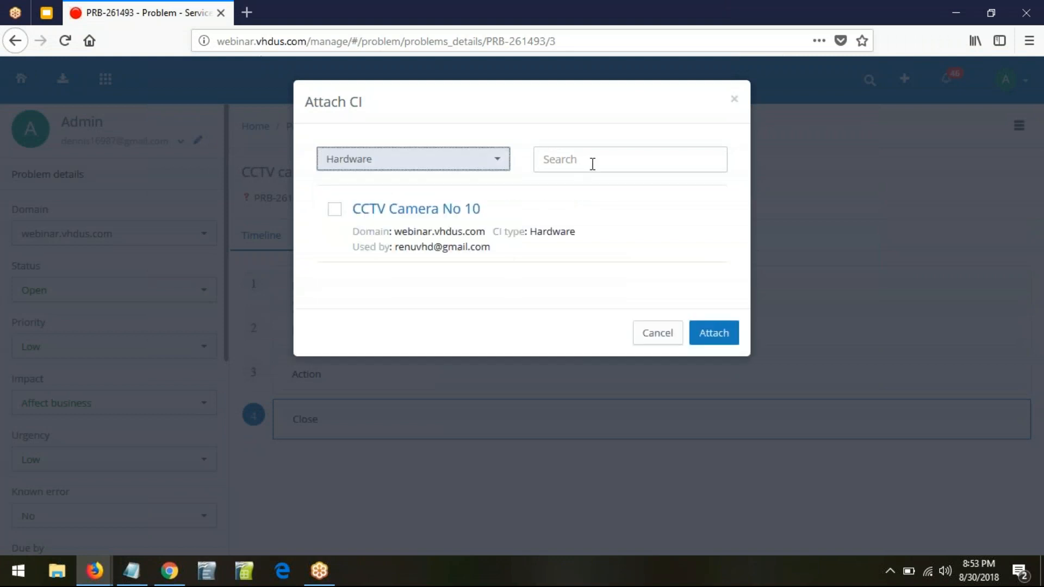
pyautogui.click(334, 212)
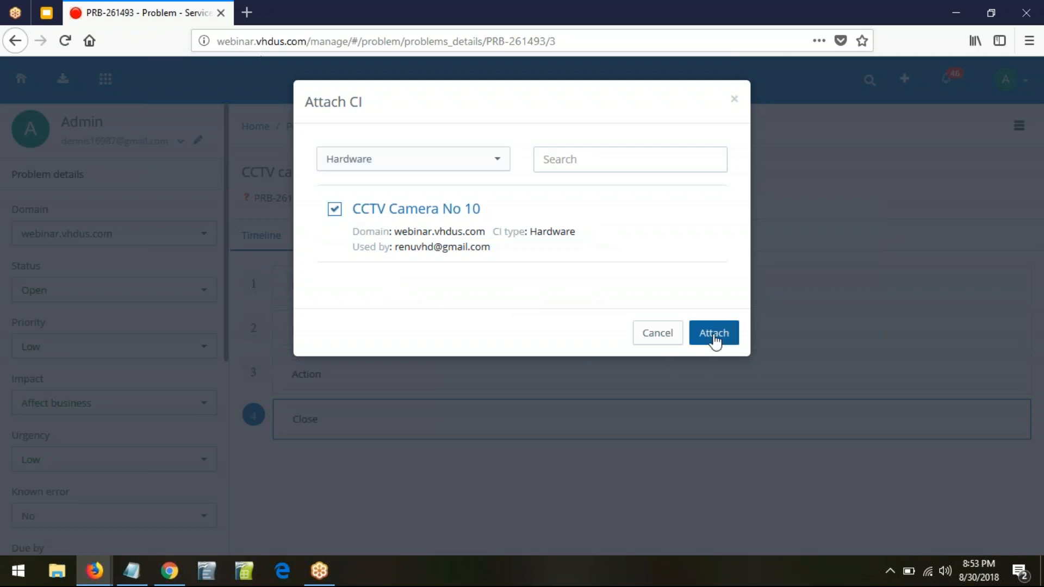
pyautogui.click(714, 337)
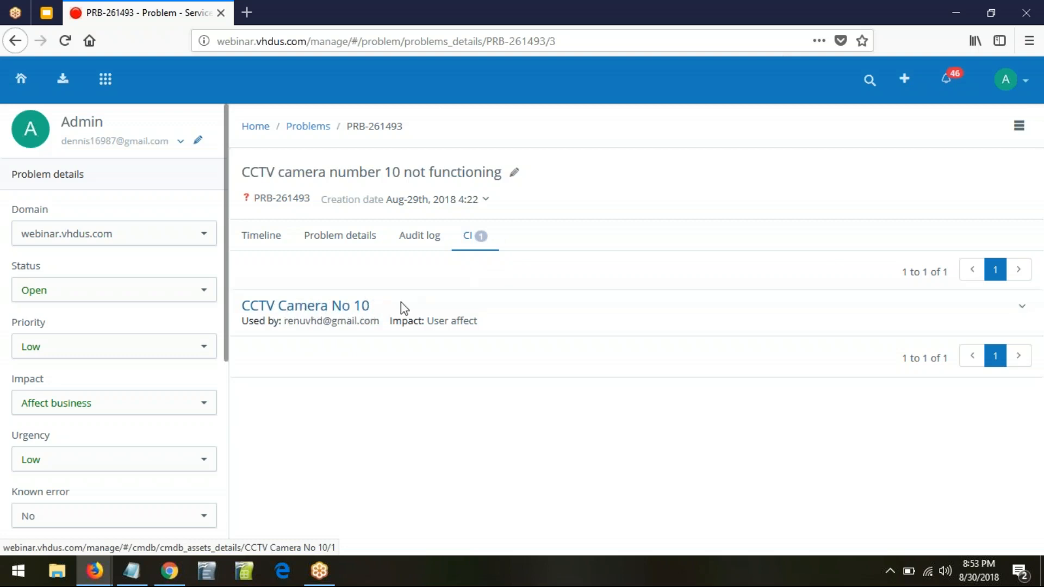
# Step: View the asset details of the linked CCTV Camera No 10 in a separate browser tab, and close that tab
pyautogui.middleClick(333, 309)
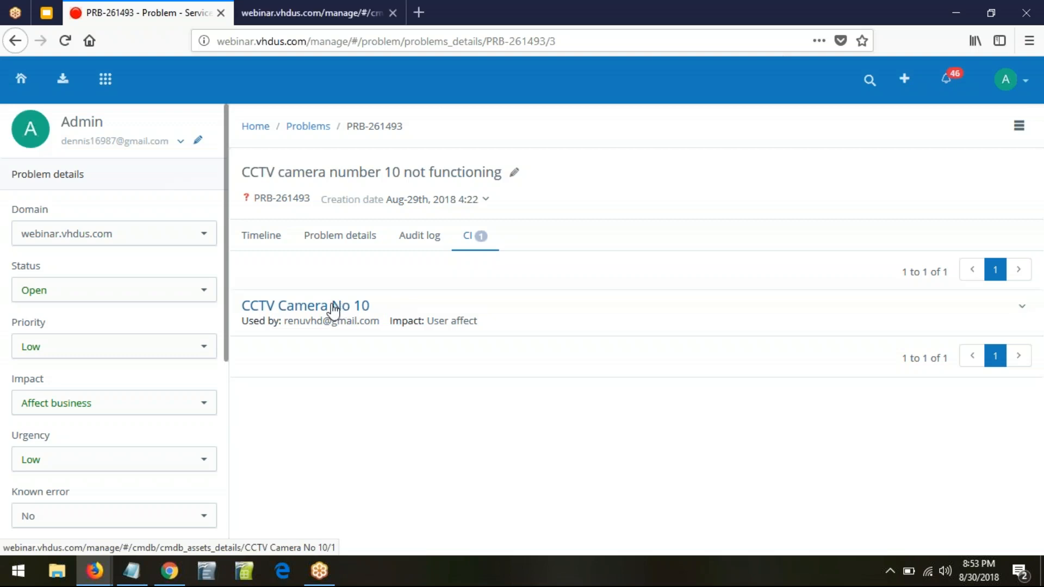
pyautogui.click(329, 8)
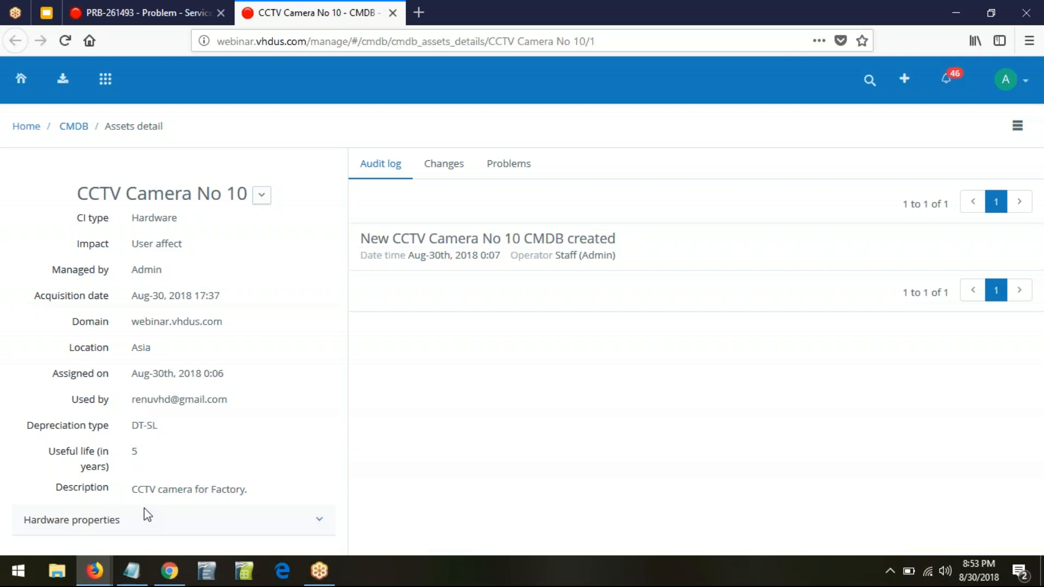
pyautogui.middleClick(350, 8)
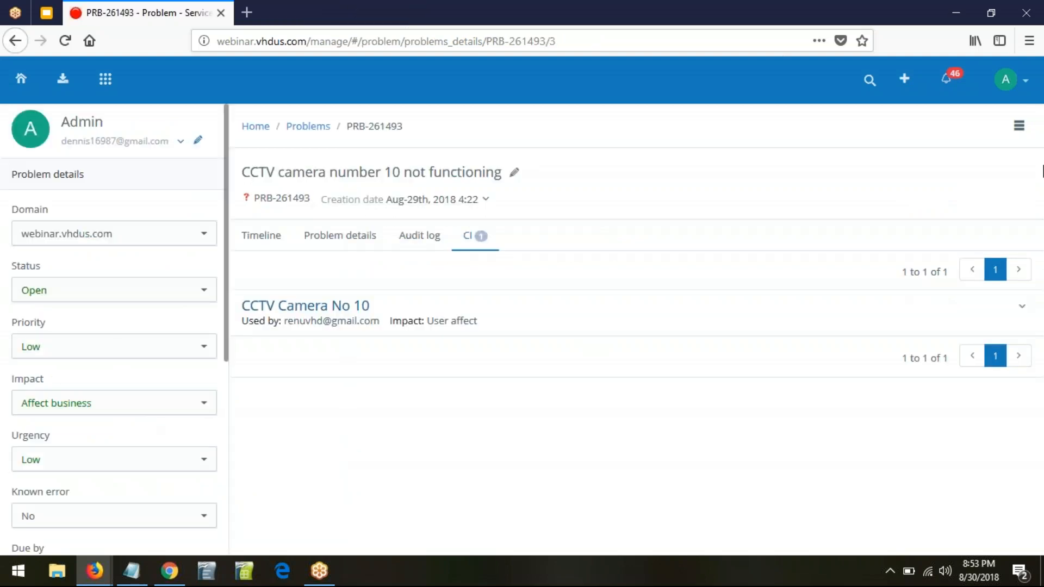
# Step: Search for "cctv", link the change "Camera Lens of CCTV camera No 10 to be changed" to the problem, and check its linked CI and changes
pyautogui.click(1018, 130)
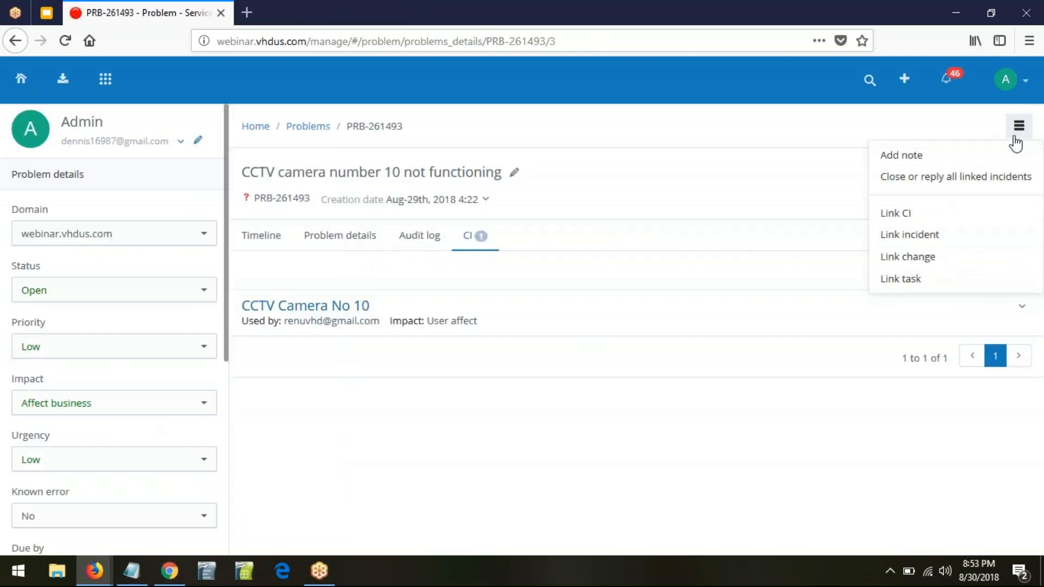
pyautogui.click(928, 258)
pyautogui.click(1015, 447)
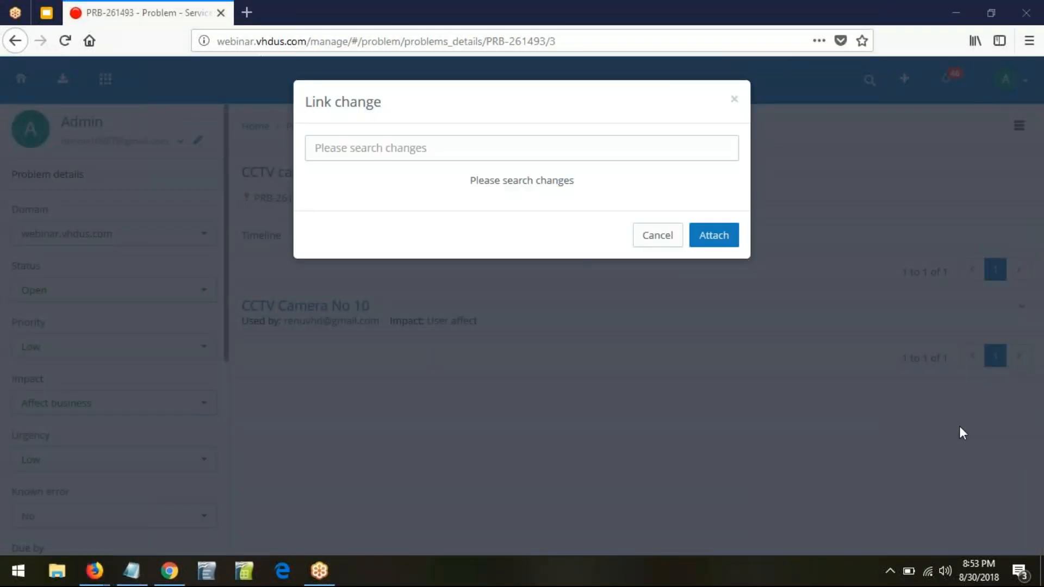
pyautogui.click(355, 148)
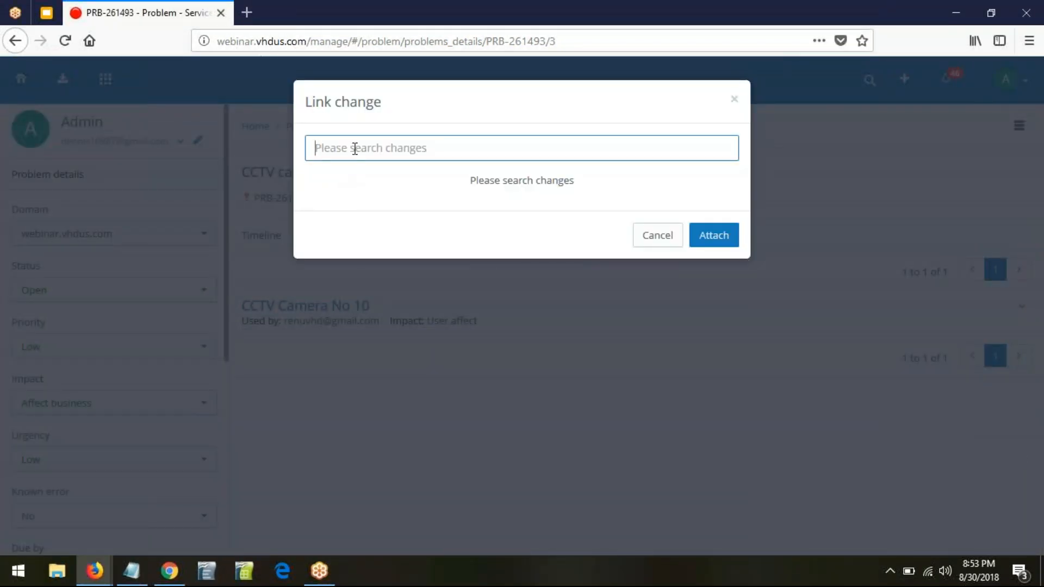
pyautogui.write('cctv')
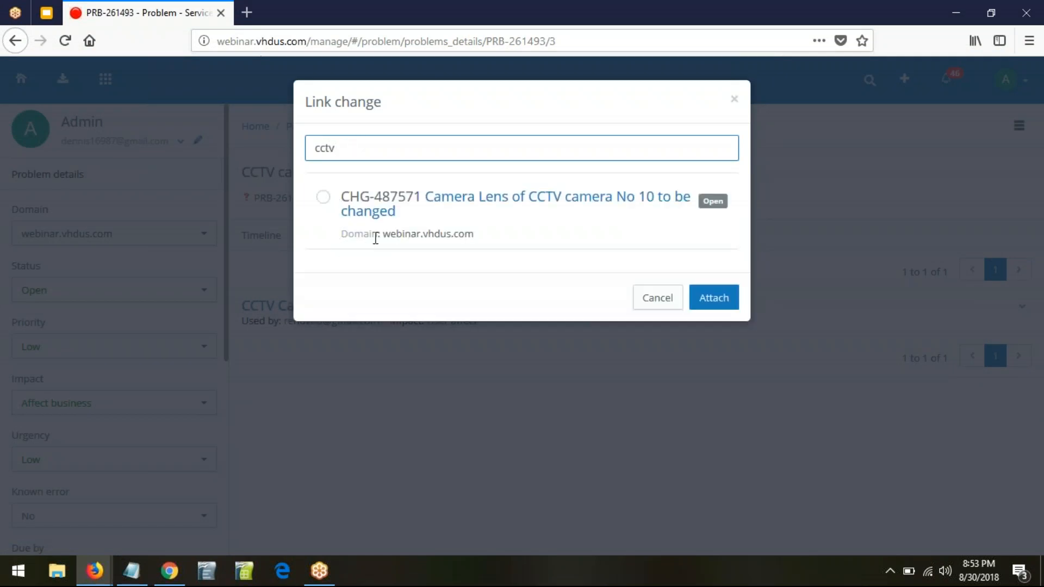
pyautogui.click(325, 199)
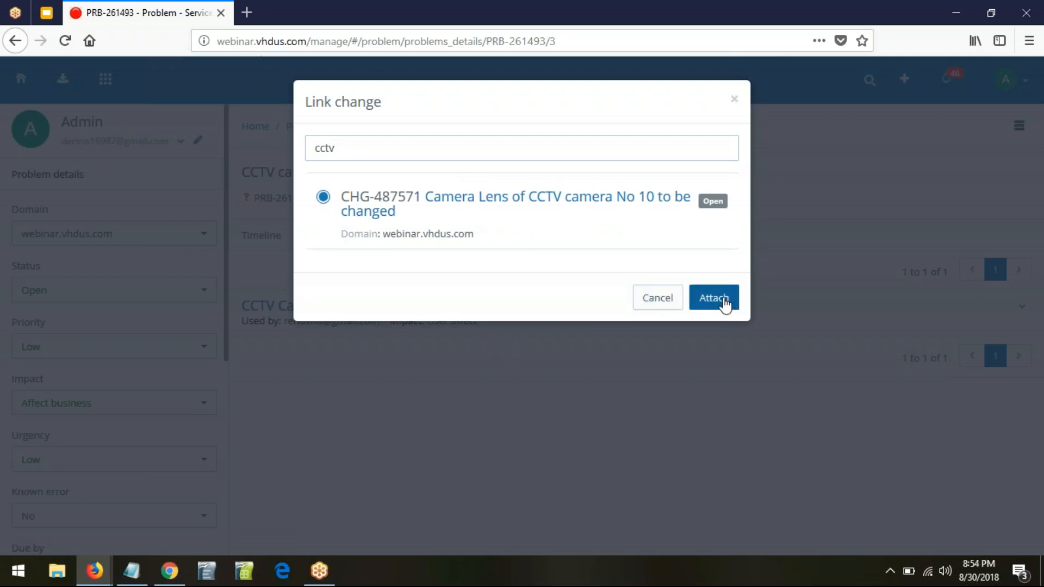
pyautogui.click(723, 302)
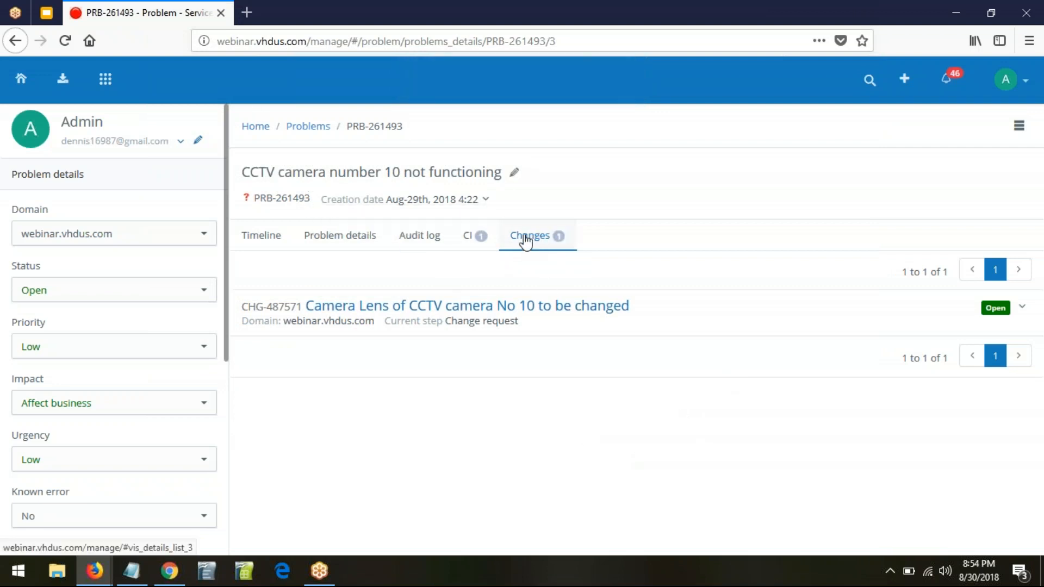
pyautogui.click(474, 242)
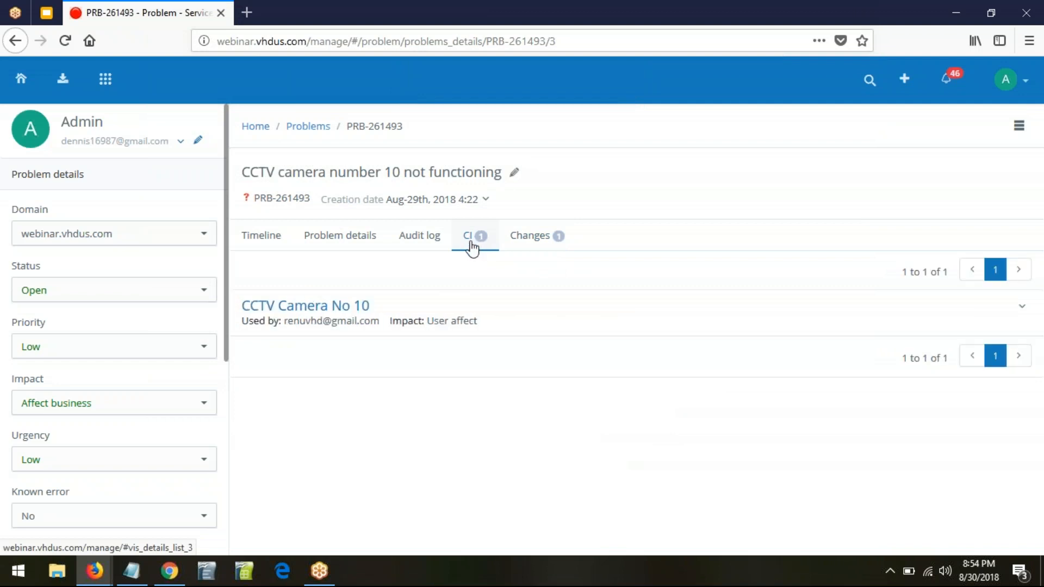
pyautogui.click(534, 239)
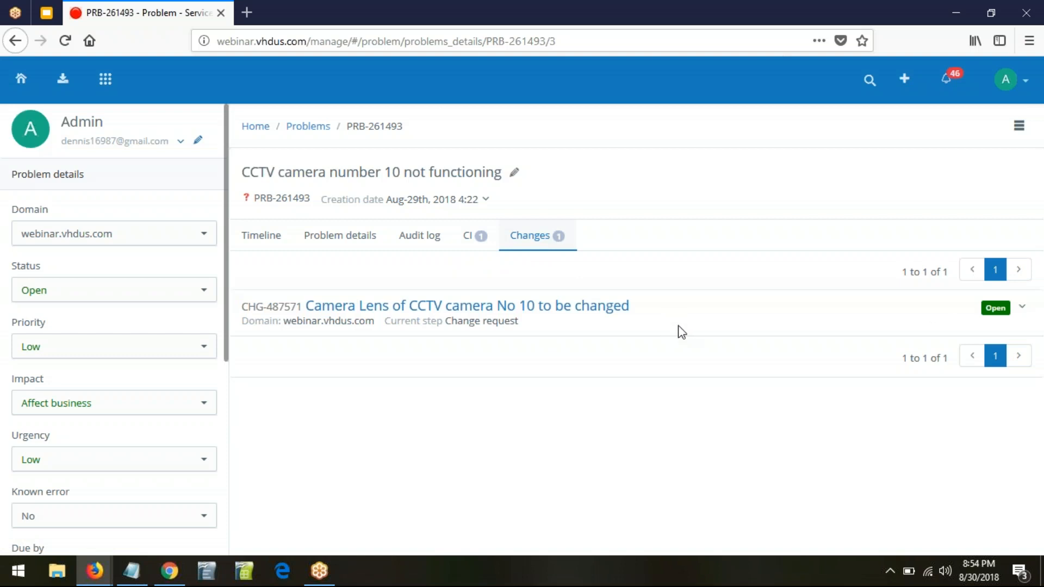
# Step: Search for "cctv", link the incident "CCTV camera not working" to the problem, and return to the timeline
pyautogui.click(1021, 130)
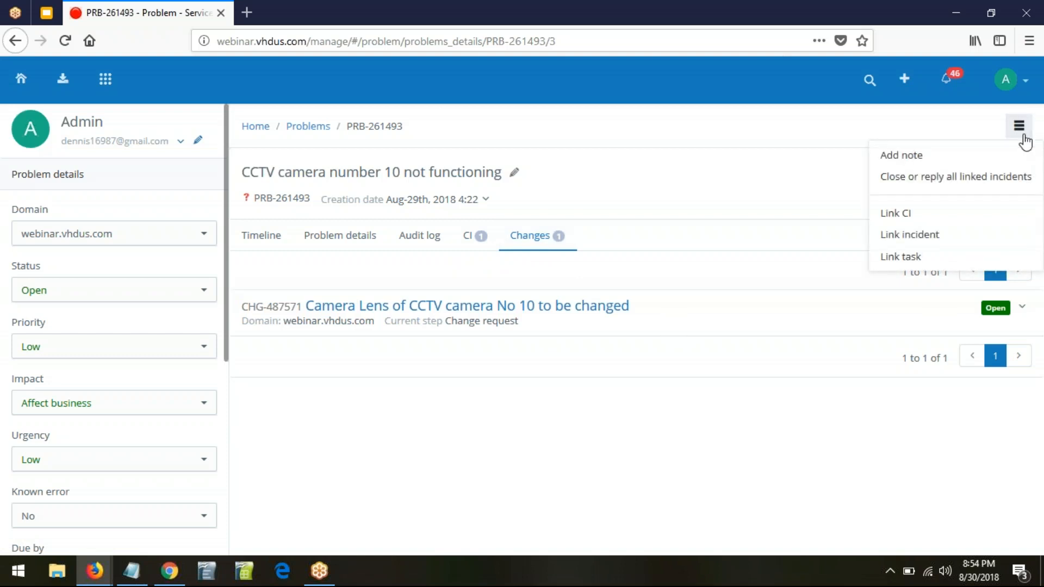
pyautogui.click(924, 239)
pyautogui.click(380, 148)
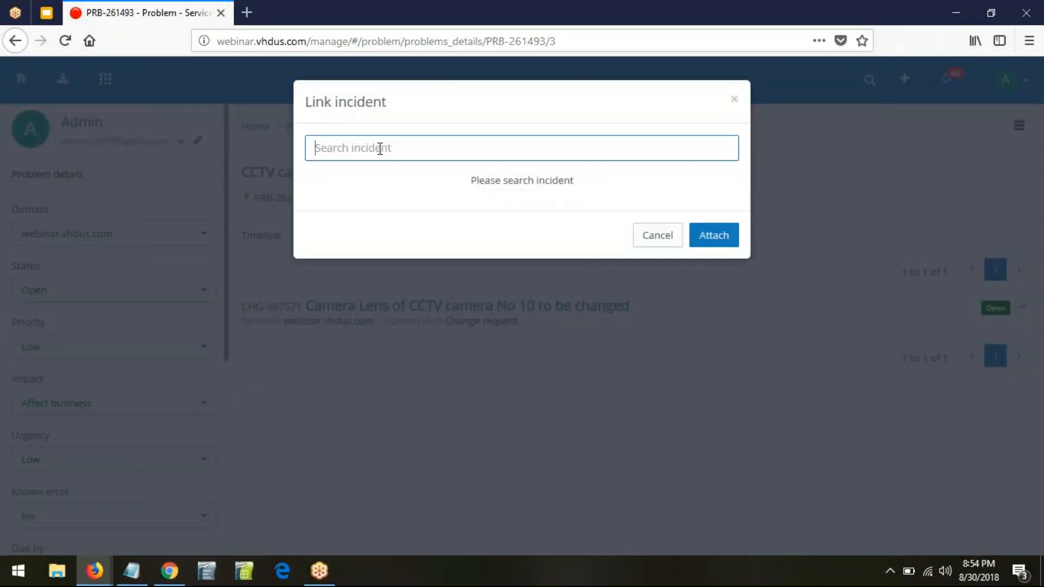
pyautogui.write('cctv')
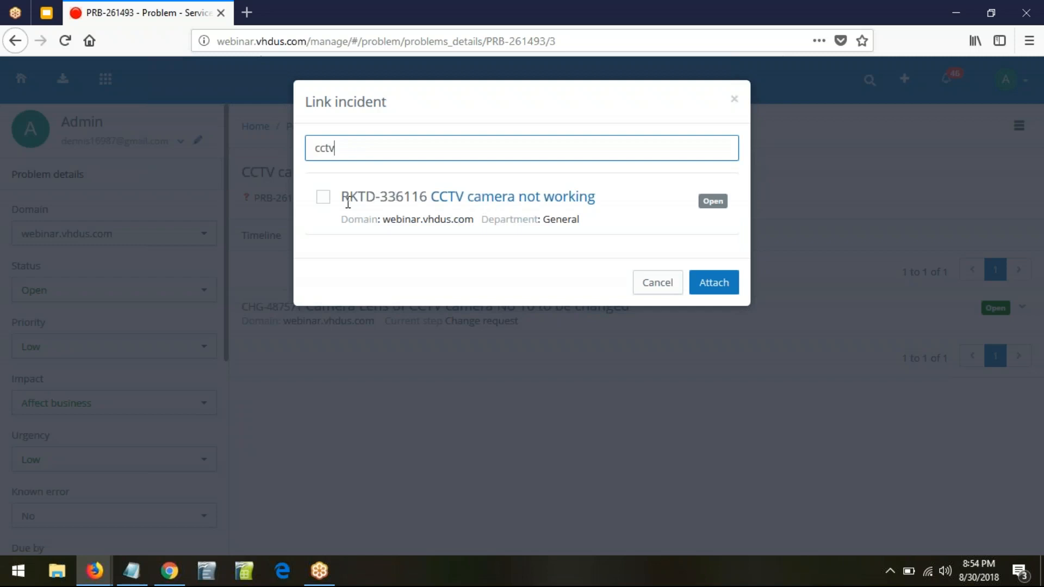
pyautogui.click(324, 198)
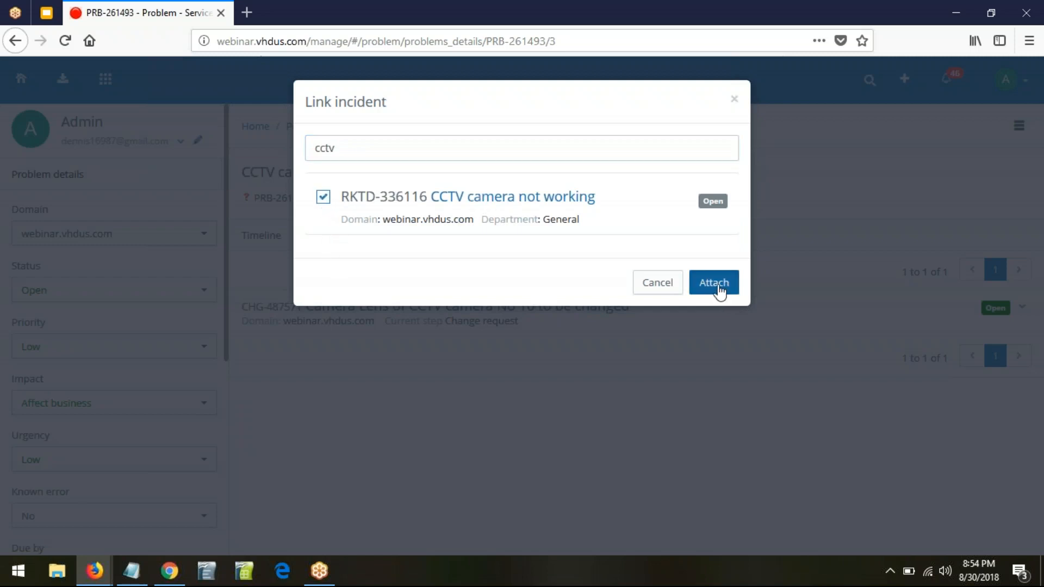
pyautogui.click(714, 283)
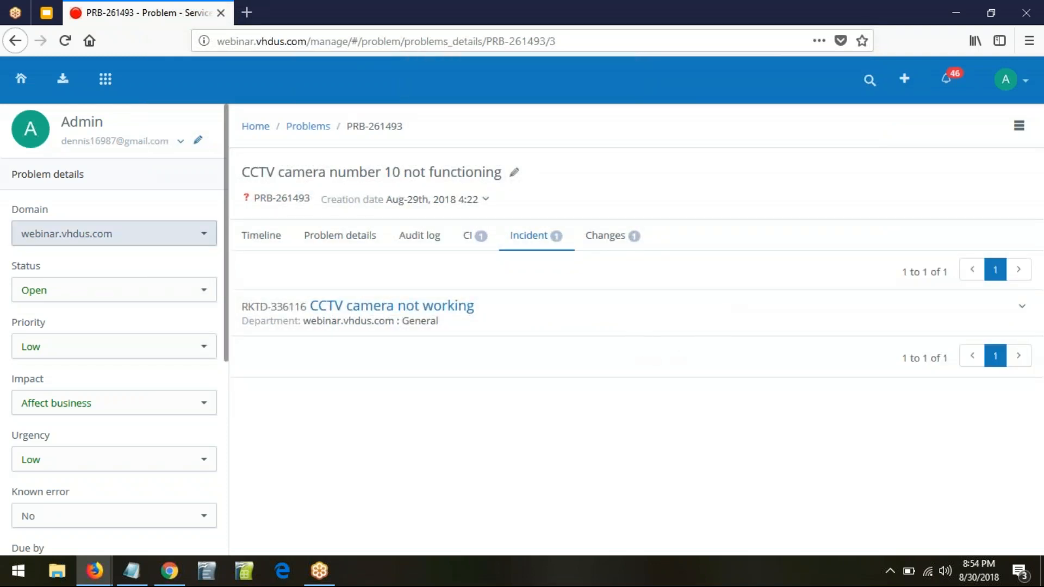
pyautogui.click(265, 241)
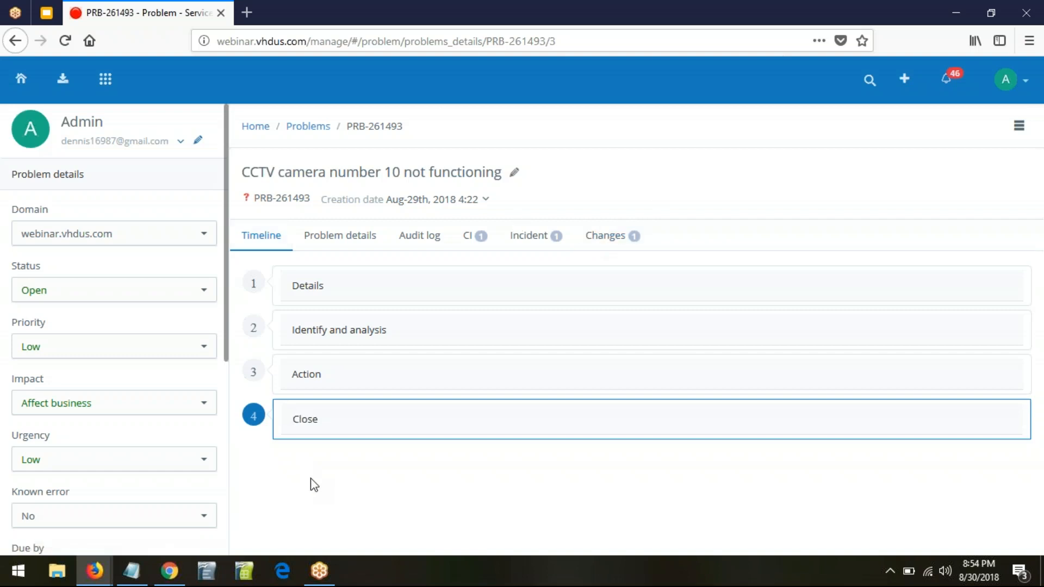
pyautogui.moveTo(95, 571)
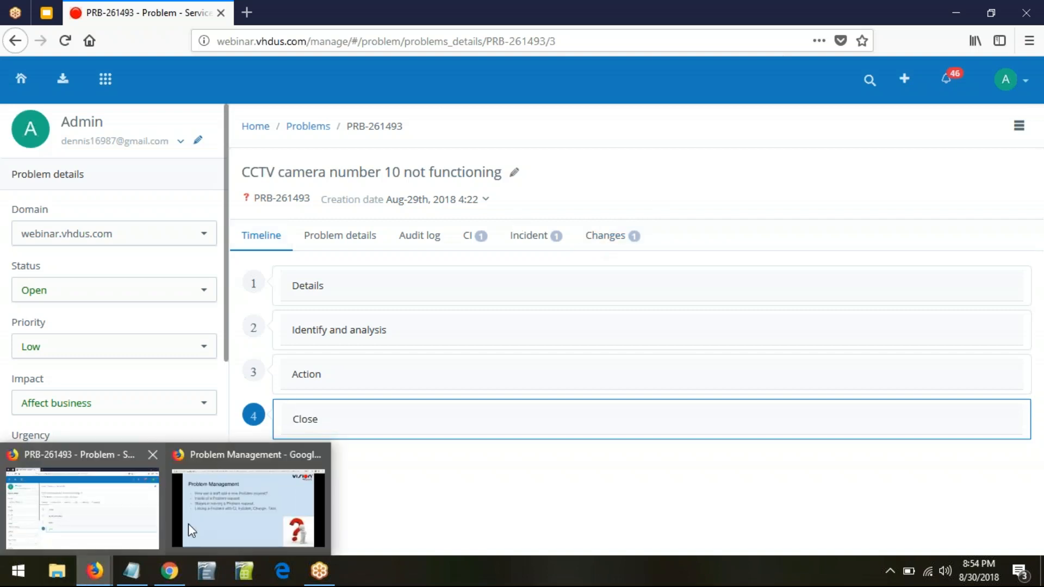
# Step: Advance the Problem Management presentation in Google Slides to the Automation slide and return to the helpdesk
pyautogui.click(201, 517)
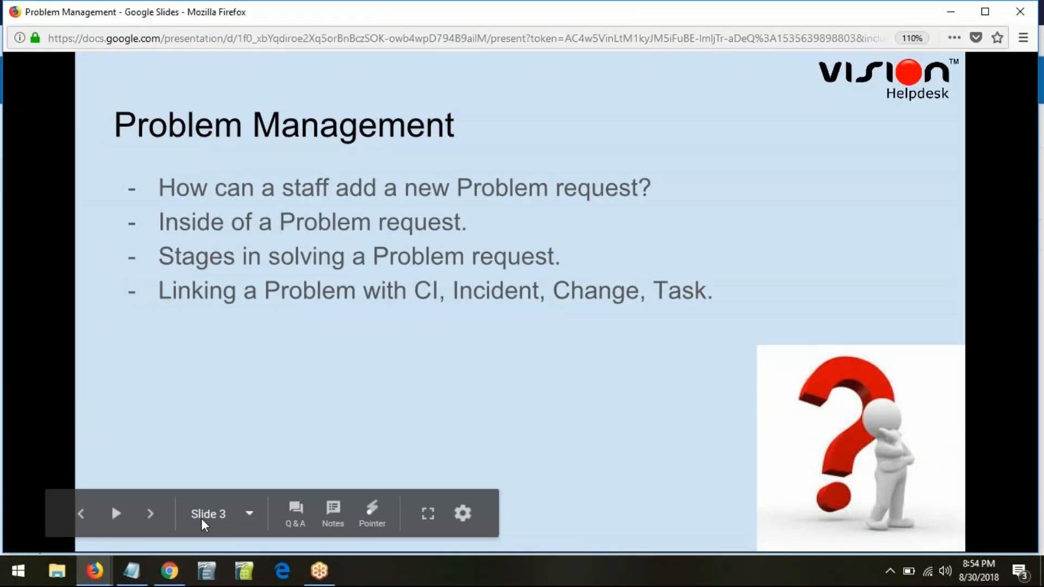
pyautogui.click(664, 353)
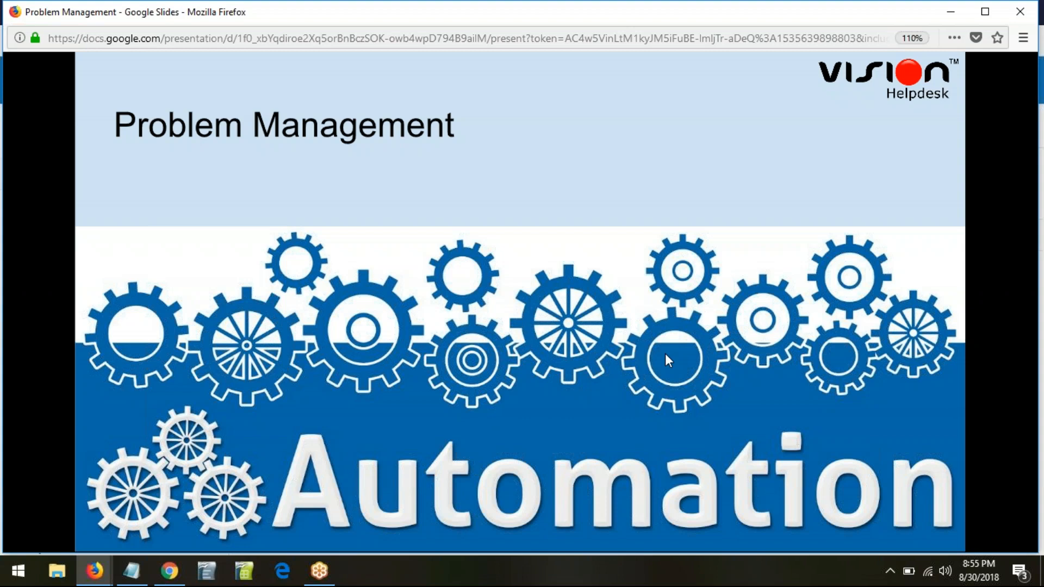
pyautogui.hotkey('alt', 'Tab')
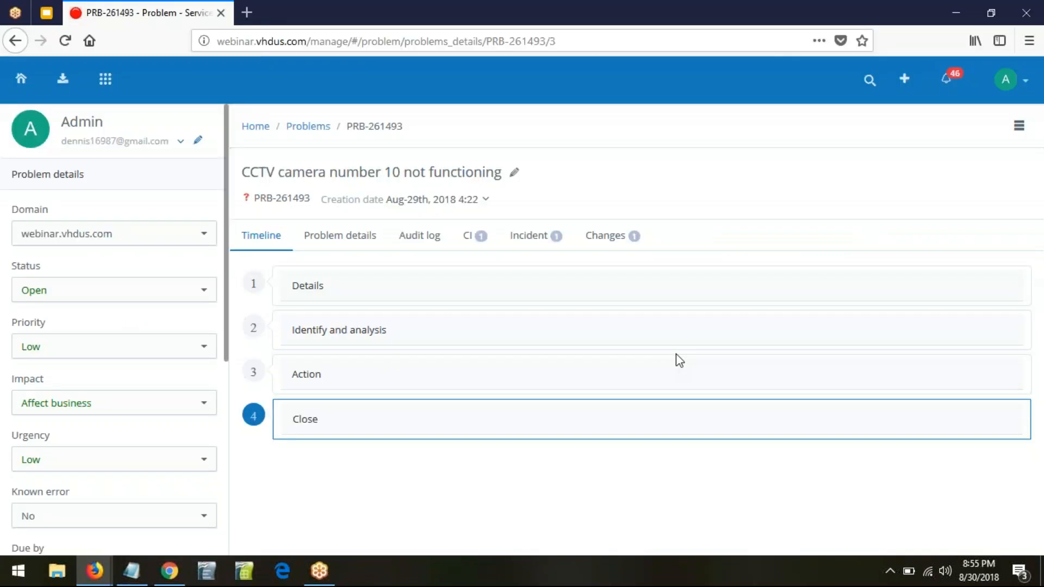
# Step: Open the ITIL automation page in the helpdesk settings and start adding a new ITIL automation
pyautogui.click(62, 82)
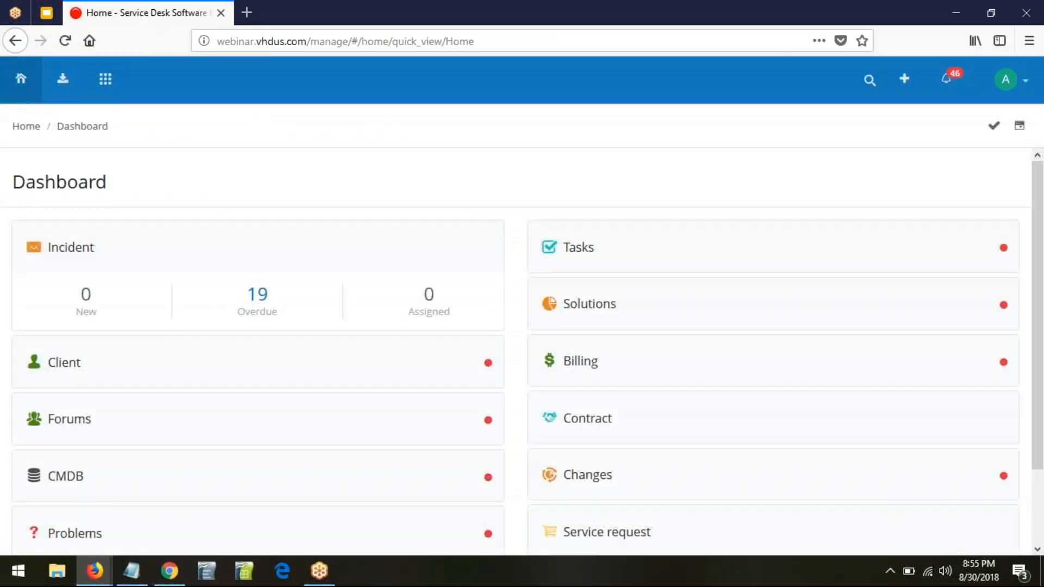
pyautogui.click(1027, 87)
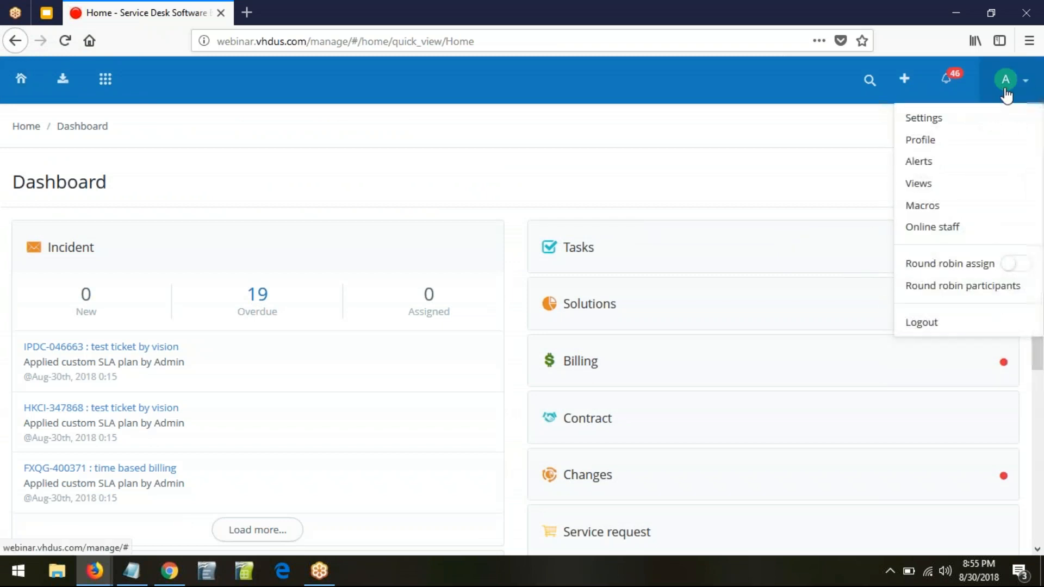
pyautogui.click(936, 124)
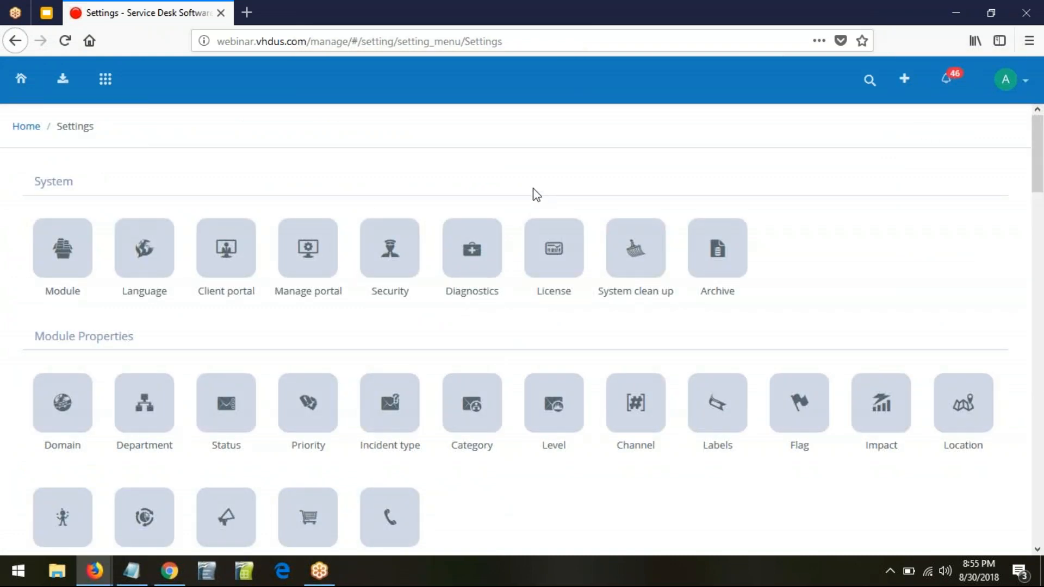
pyautogui.scroll(-6, 351, 244)
pyautogui.scroll(-9, 353, 244)
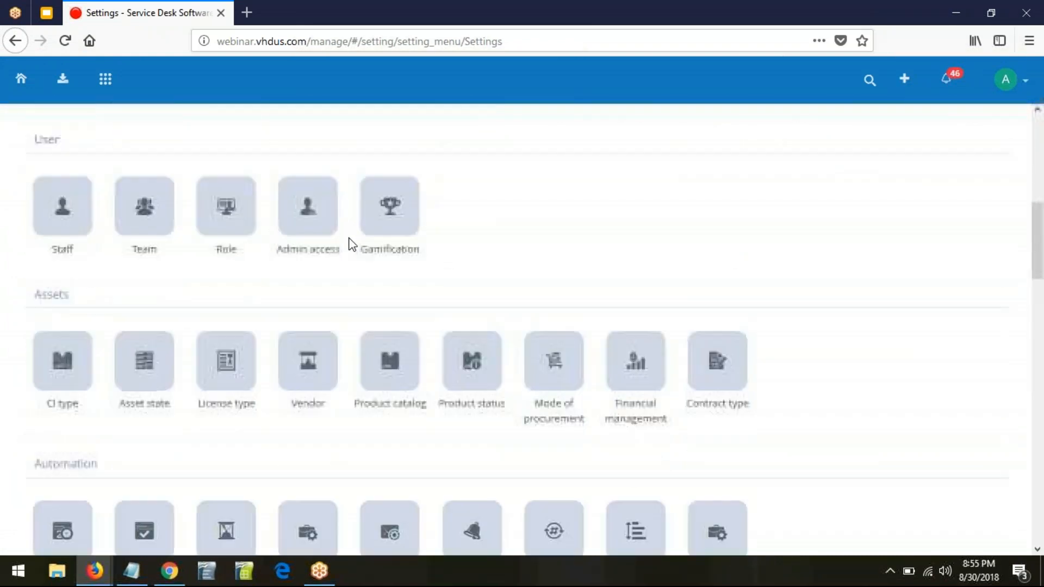
pyautogui.scroll(2, 351, 245)
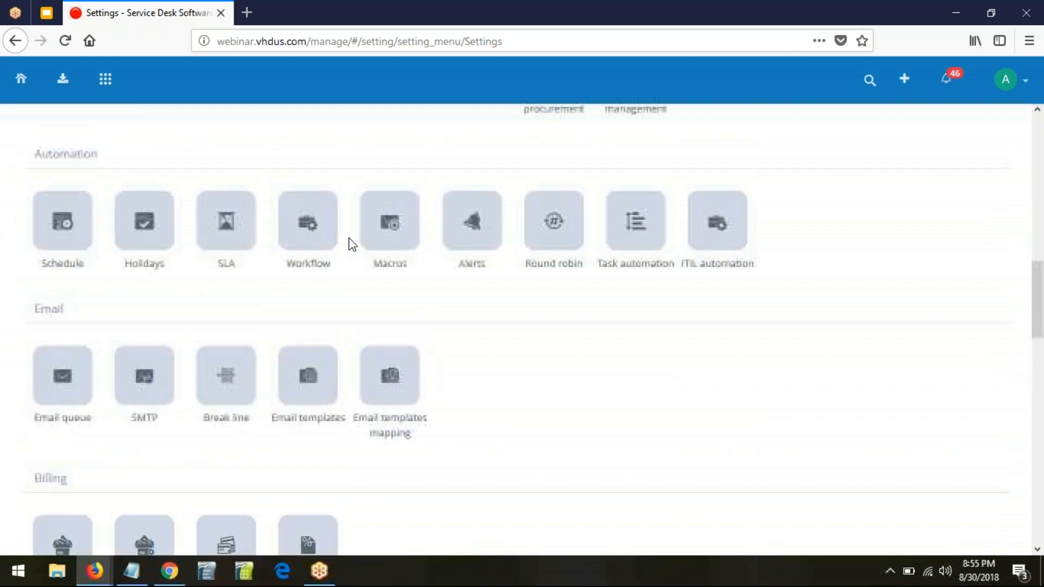
pyautogui.moveTo(10, 185); pyautogui.dragTo(113, 198)
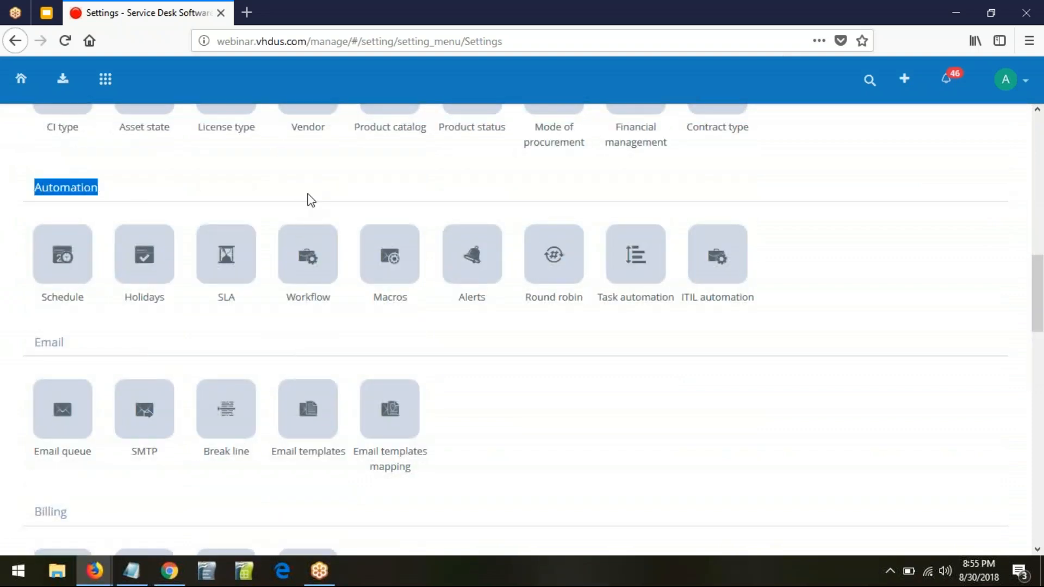
pyautogui.click(723, 268)
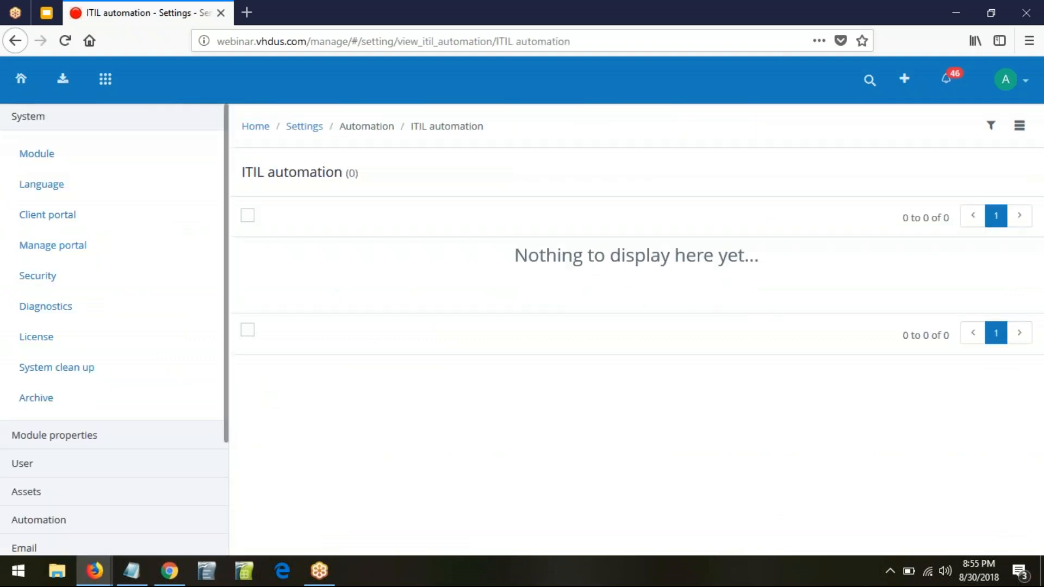
pyautogui.click(1018, 129)
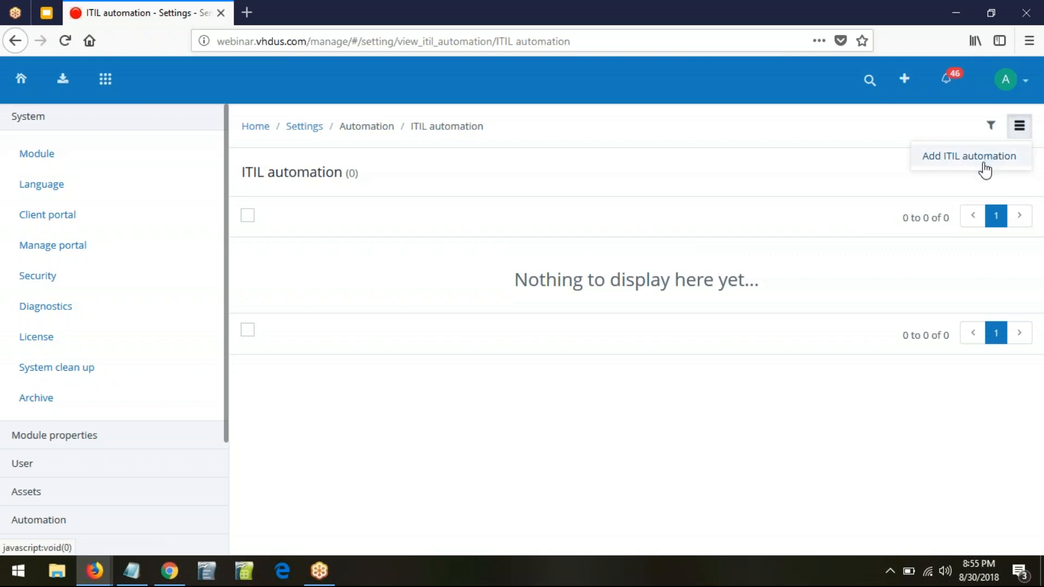
pyautogui.click(969, 157)
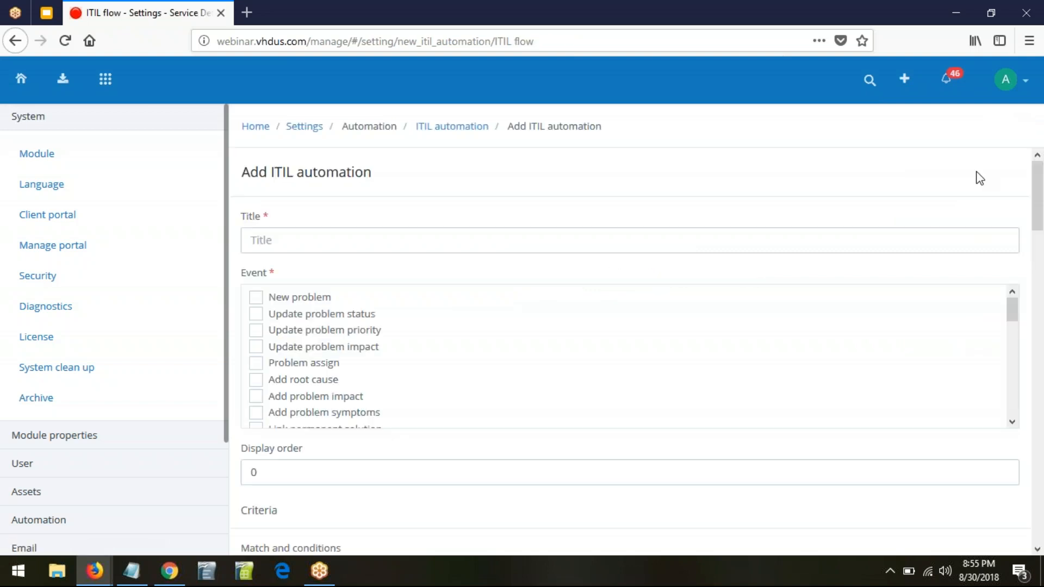
# Step: Examine the new automation's title, problem events, display order and match conditions, including the list of available criteria fields
pyautogui.click(281, 240)
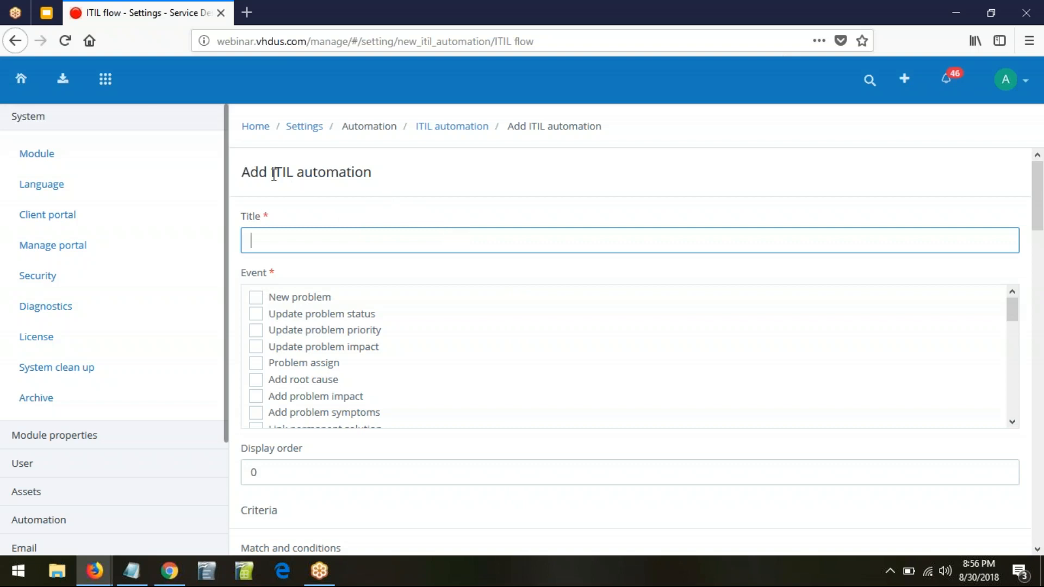
pyautogui.scroll(-2, 427, 313)
pyautogui.scroll(2, 426, 312)
pyautogui.scroll(-3, 228, 469)
pyautogui.scroll(-3, 243, 494)
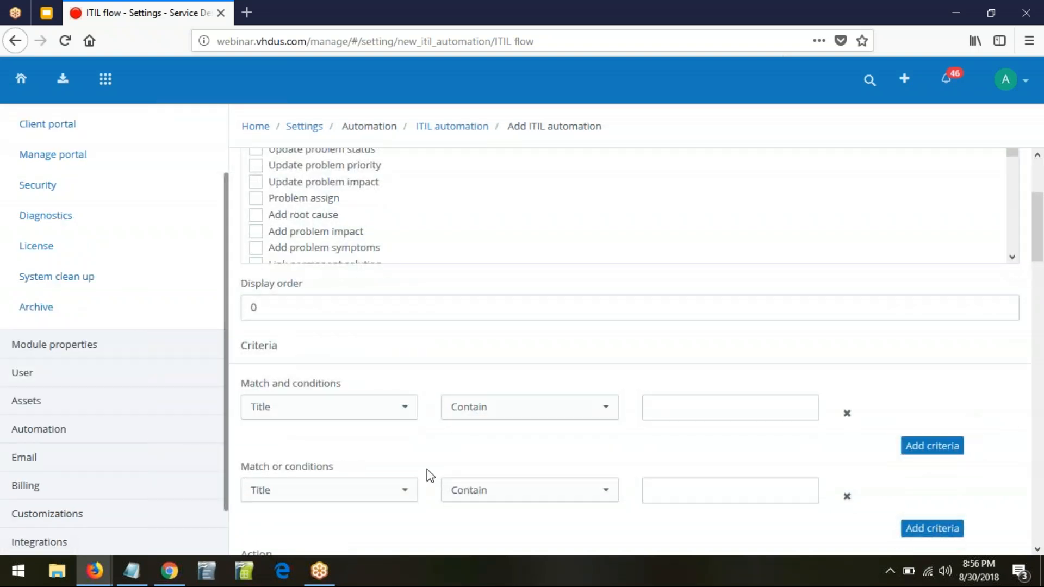
pyautogui.scroll(-5, 413, 463)
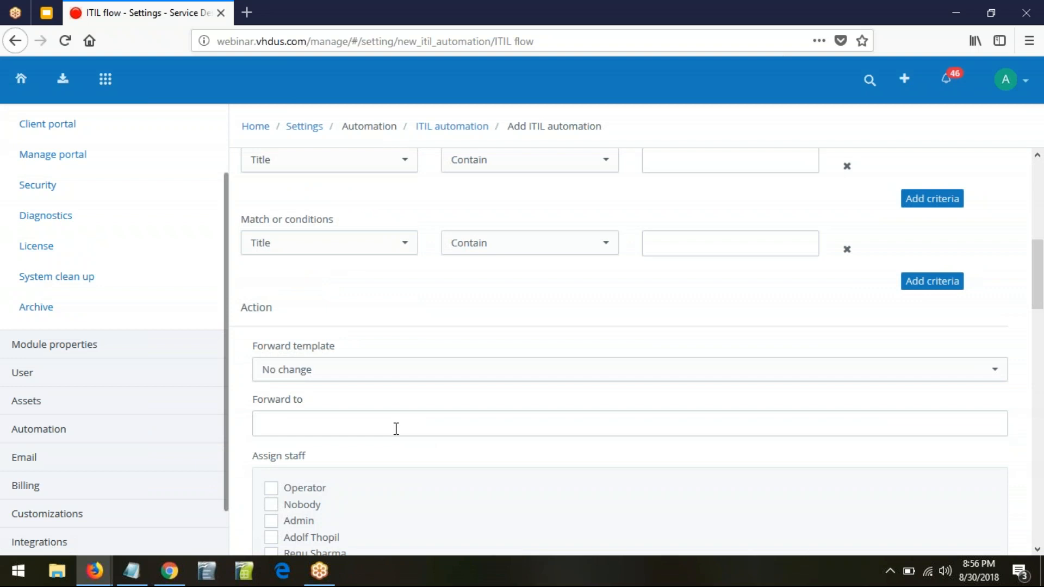
pyautogui.scroll(8, 397, 429)
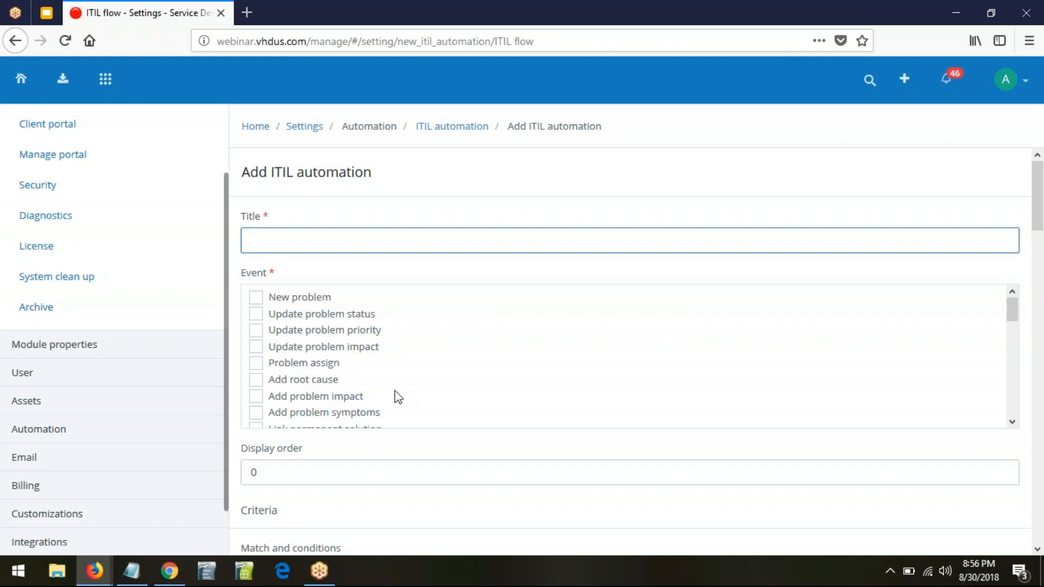
pyautogui.scroll(-3, 377, 389)
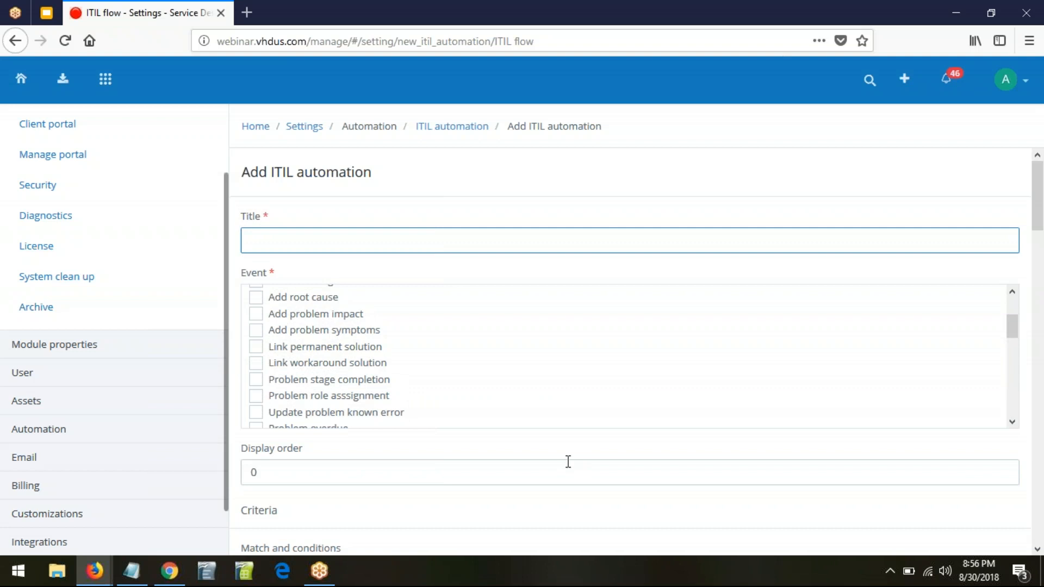
pyautogui.scroll(-3, 628, 458)
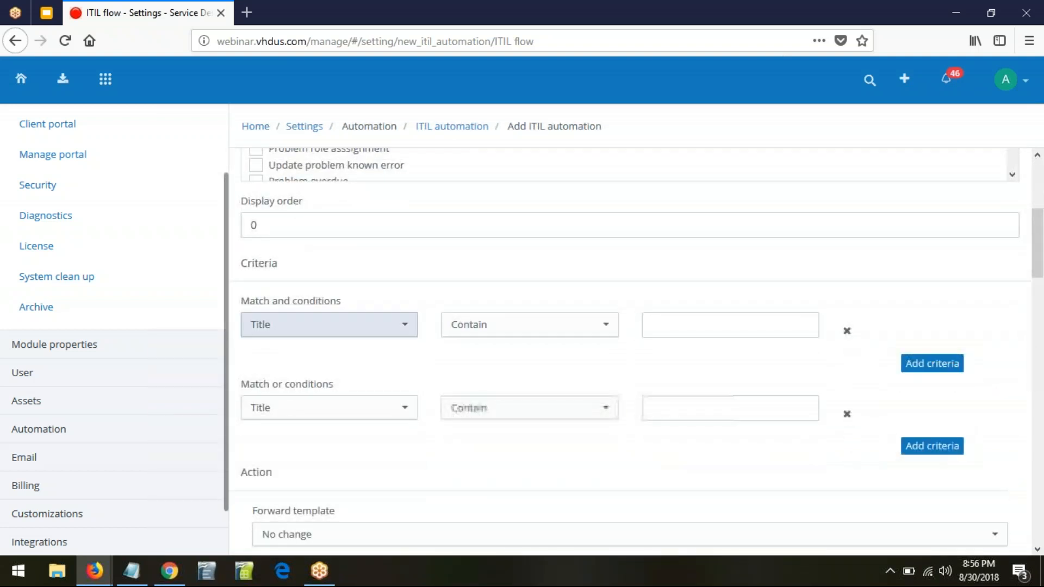
pyautogui.click(391, 333)
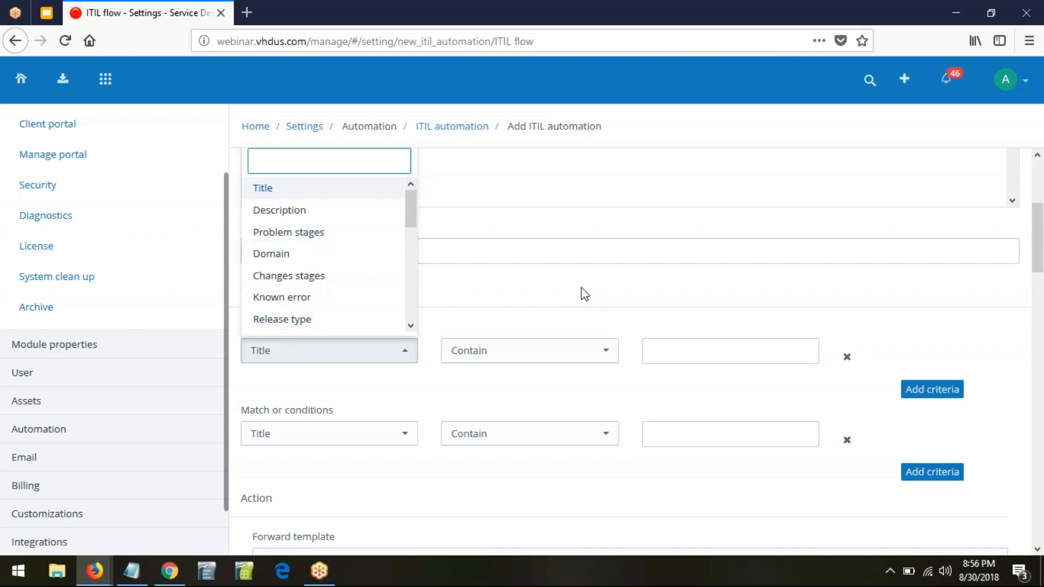
pyautogui.click(697, 401)
# Step: Assign the two staff members listed directly below Admin in the automation's actions
pyautogui.scroll(-4, 697, 401)
pyautogui.scroll(-2, 696, 401)
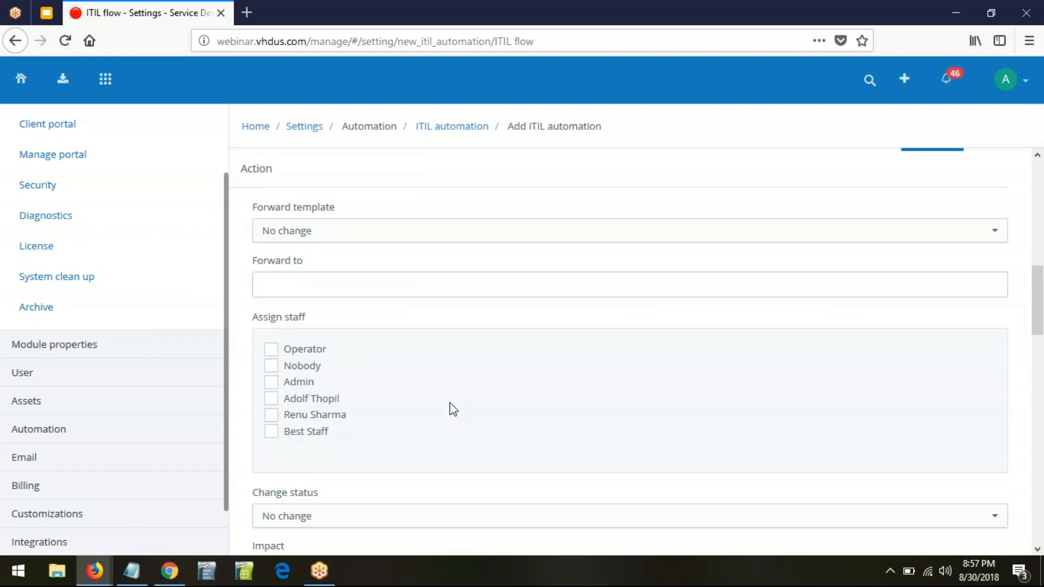
pyautogui.click(271, 400)
pyautogui.click(272, 417)
# Step: Review the remaining automation actions and select the staff member directly below Admin to receive approvals for changes
pyautogui.scroll(-2, 576, 486)
pyautogui.scroll(-3, 576, 489)
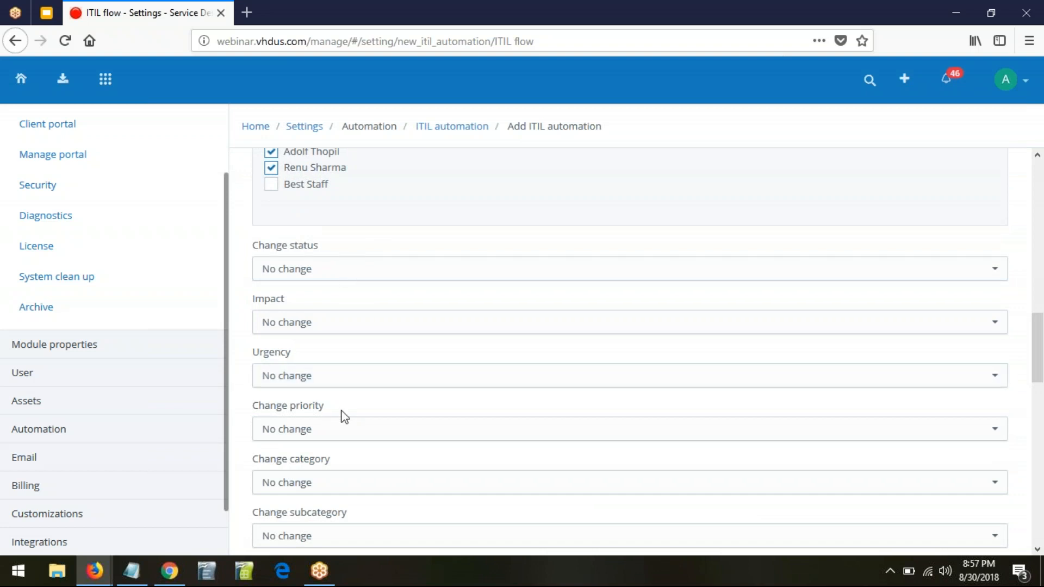
pyautogui.scroll(-1, 461, 430)
pyautogui.scroll(-10, 462, 431)
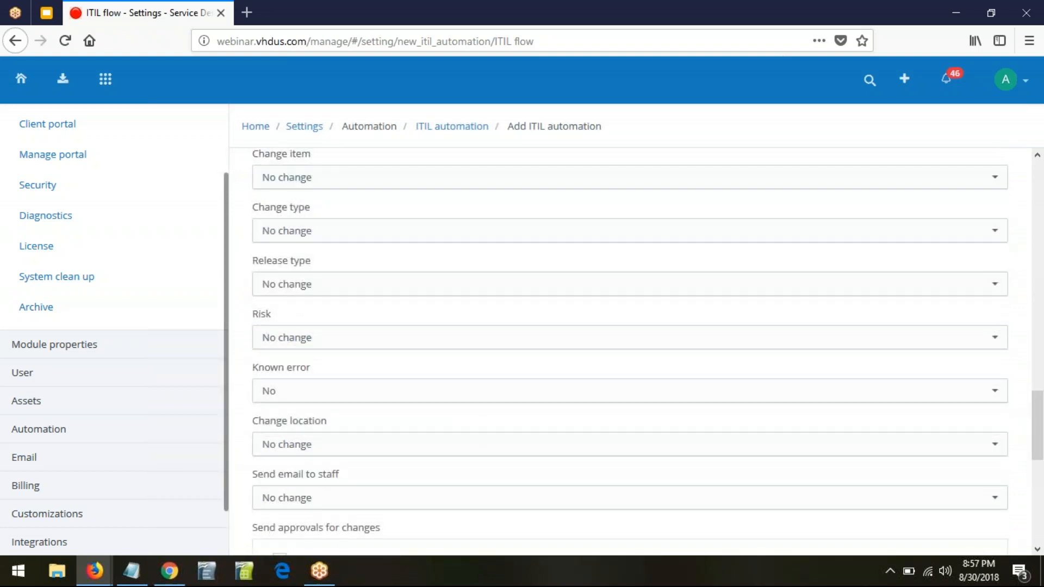
pyautogui.scroll(-3, 631, 354)
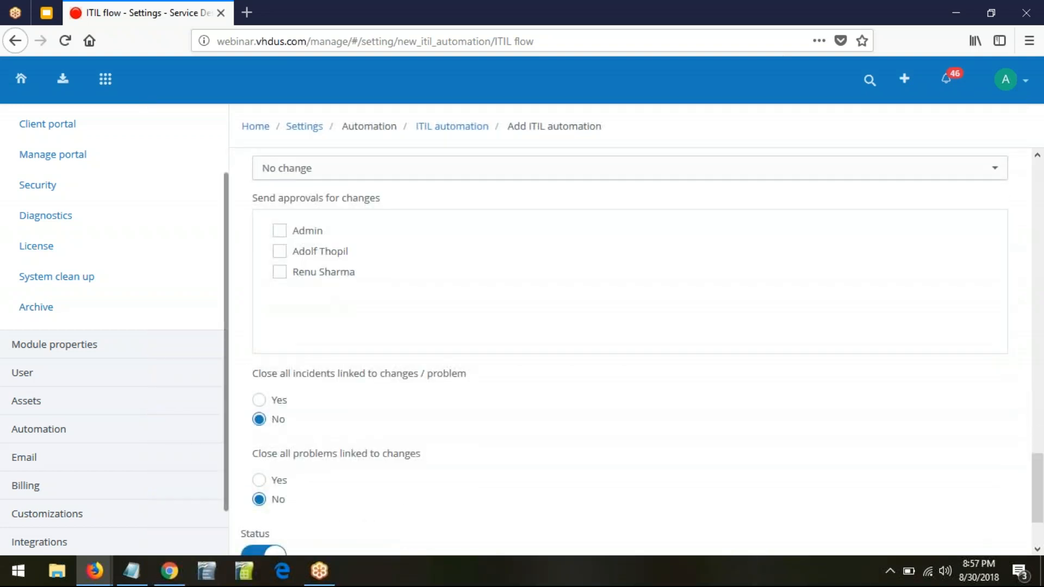
pyautogui.click(280, 252)
pyautogui.scroll(-1, 643, 424)
pyautogui.scroll(-2, 642, 424)
pyautogui.scroll(10, 643, 424)
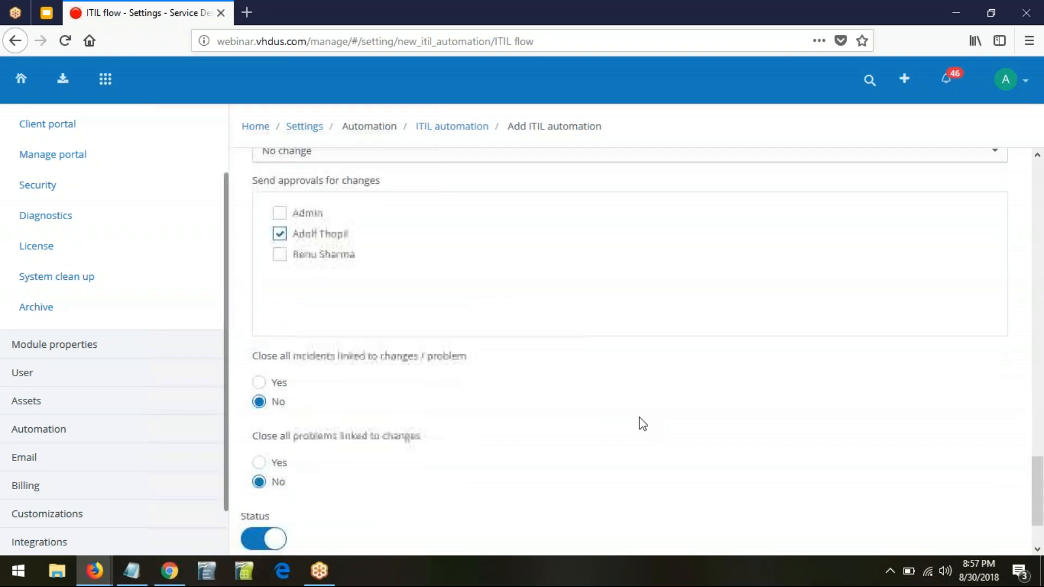
pyautogui.scroll(12, 631, 440)
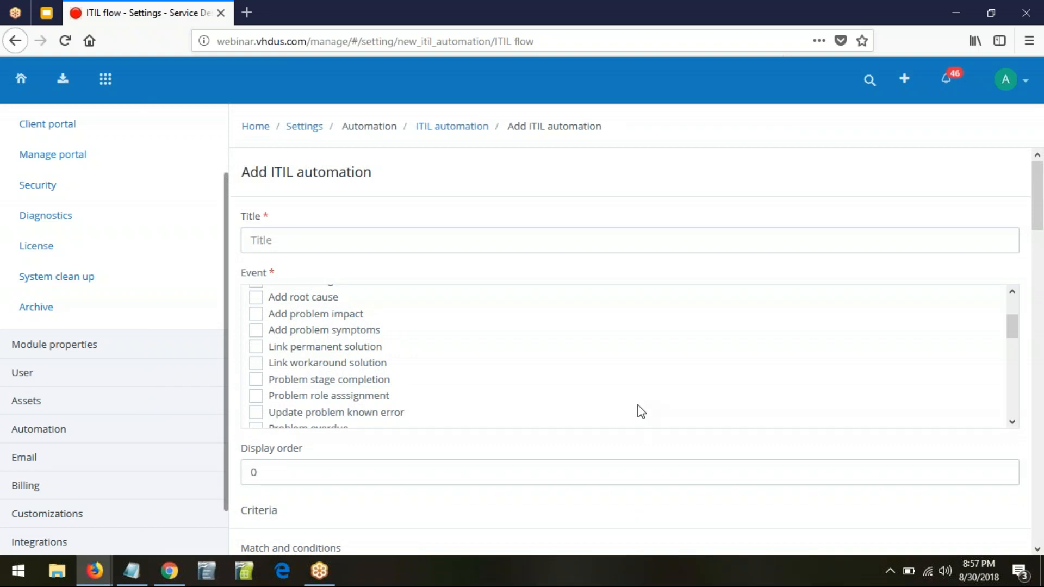
# Step: Advance the Google Slides presentation to the Customized Reports for Problem Management slide and return to the helpdesk
pyautogui.moveTo(104, 571)
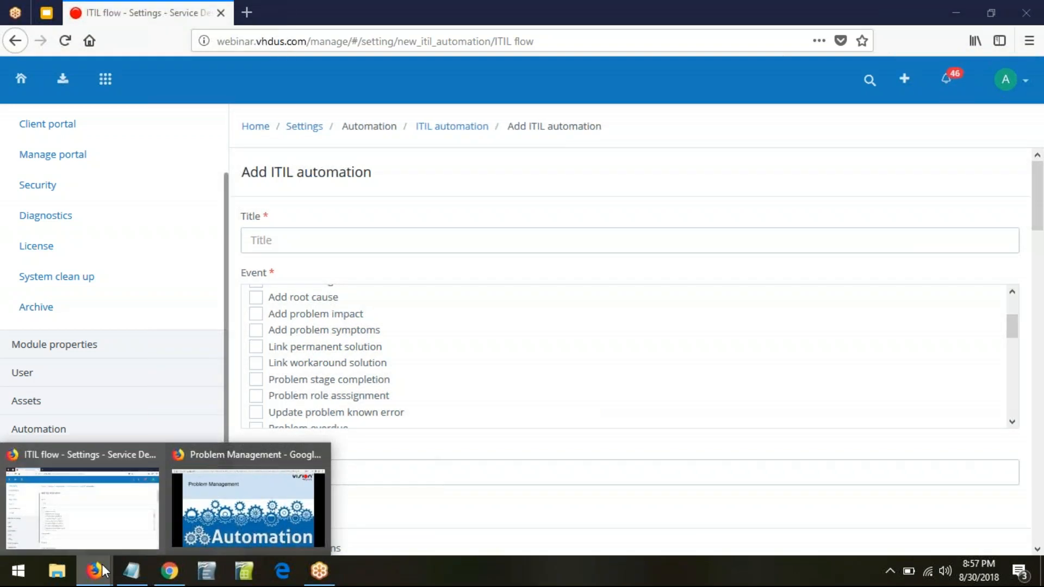
pyautogui.click(229, 520)
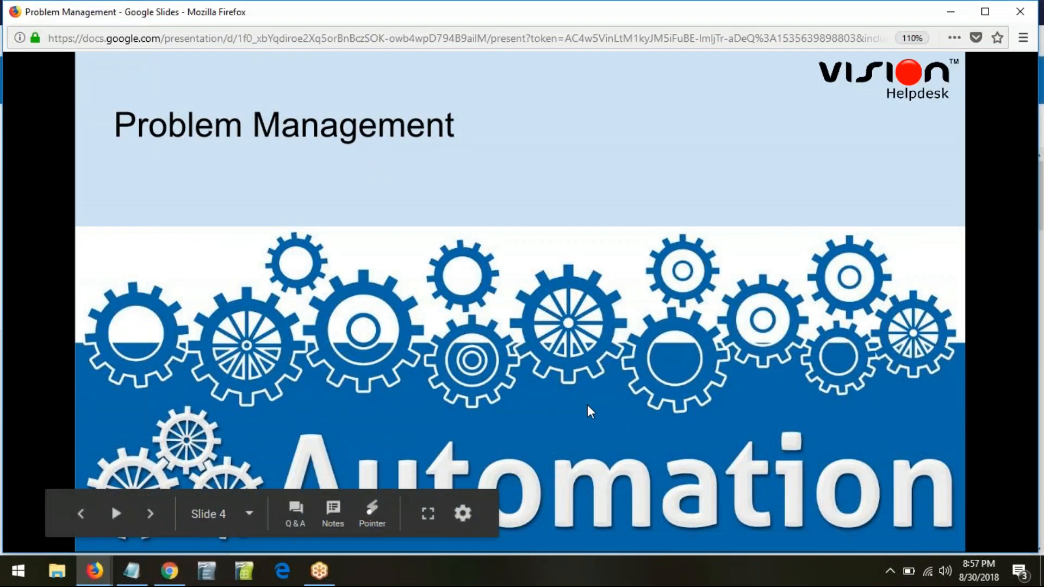
pyautogui.click(588, 405)
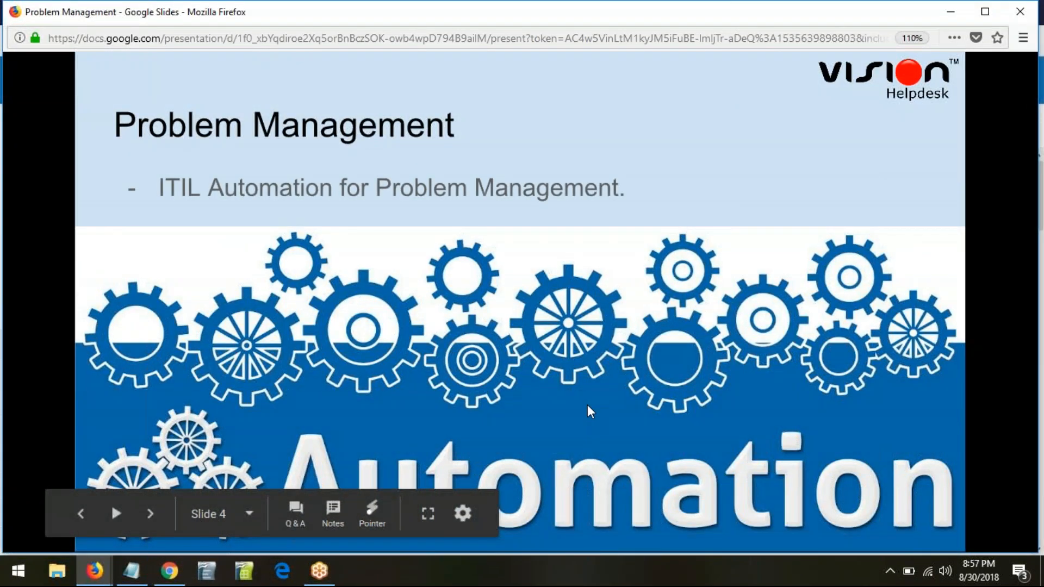
pyautogui.click(587, 405)
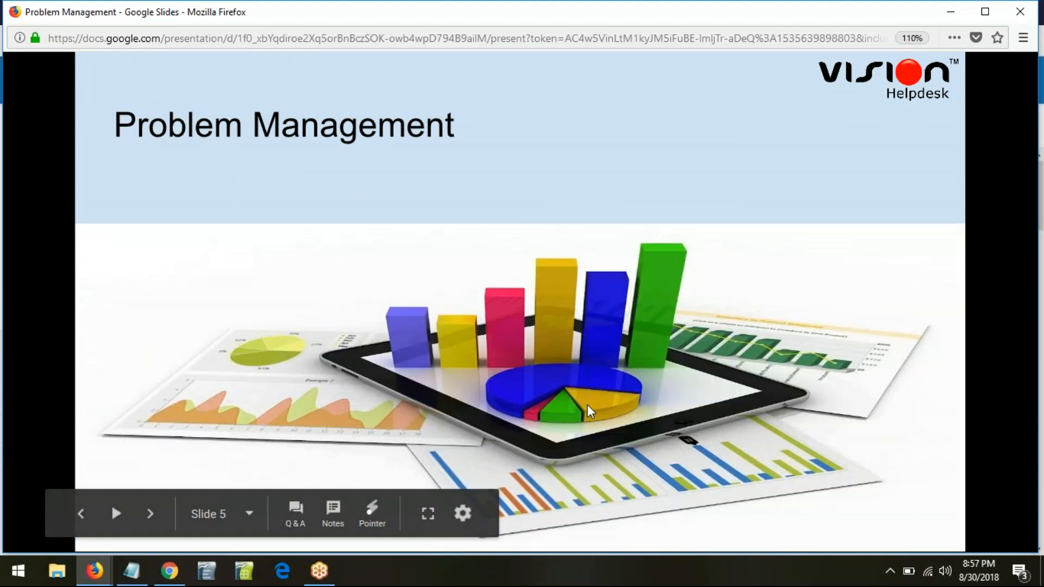
pyautogui.click(587, 404)
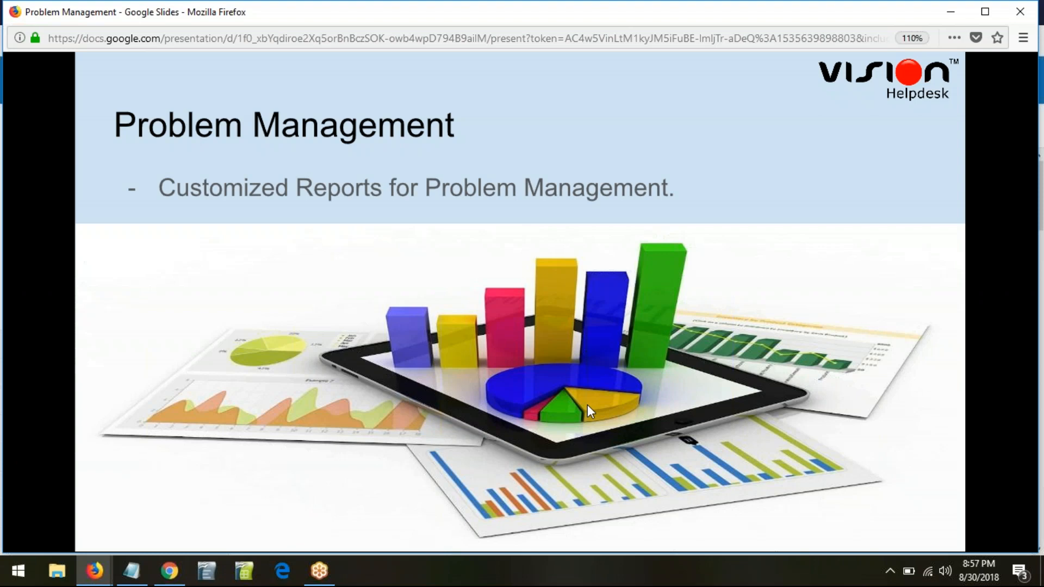
pyautogui.hotkey('alt', 'Tab')
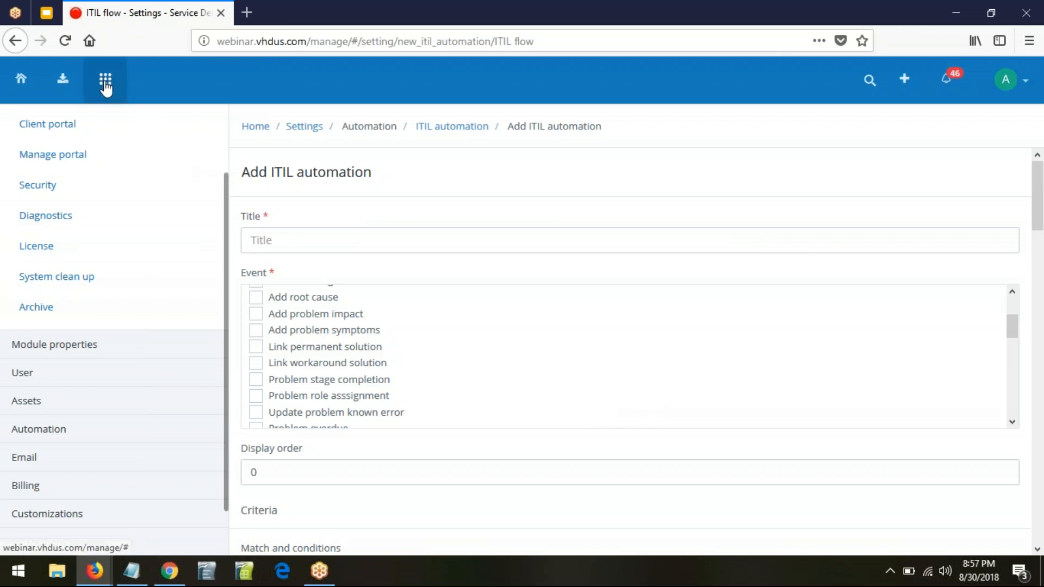
# Step: Open the Reports module and view the ITIL reports available among all reports
pyautogui.click(105, 86)
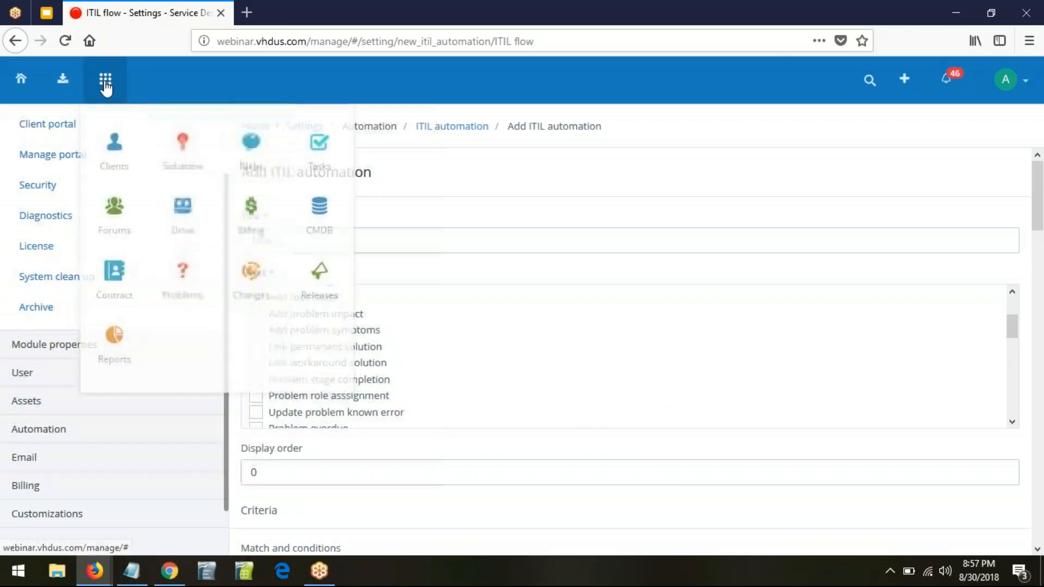
pyautogui.click(119, 349)
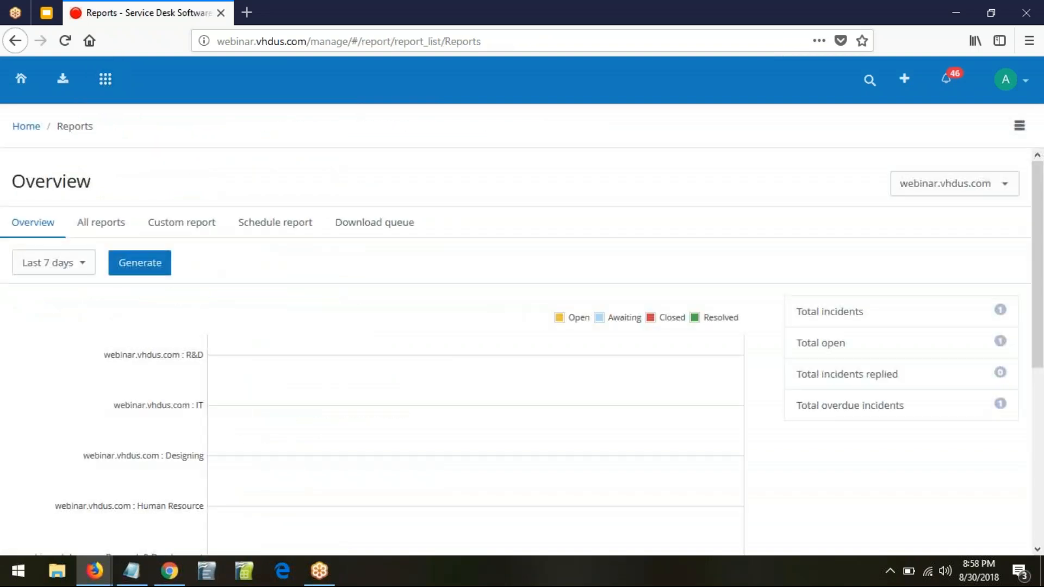
pyautogui.click(101, 228)
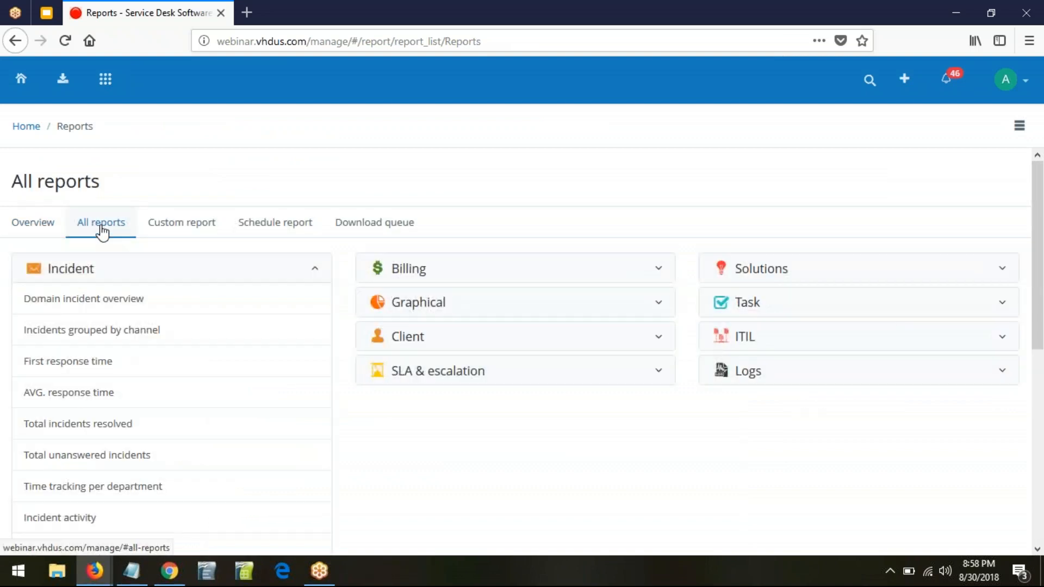
pyautogui.click(1002, 338)
pyautogui.scroll(-3, 1005, 346)
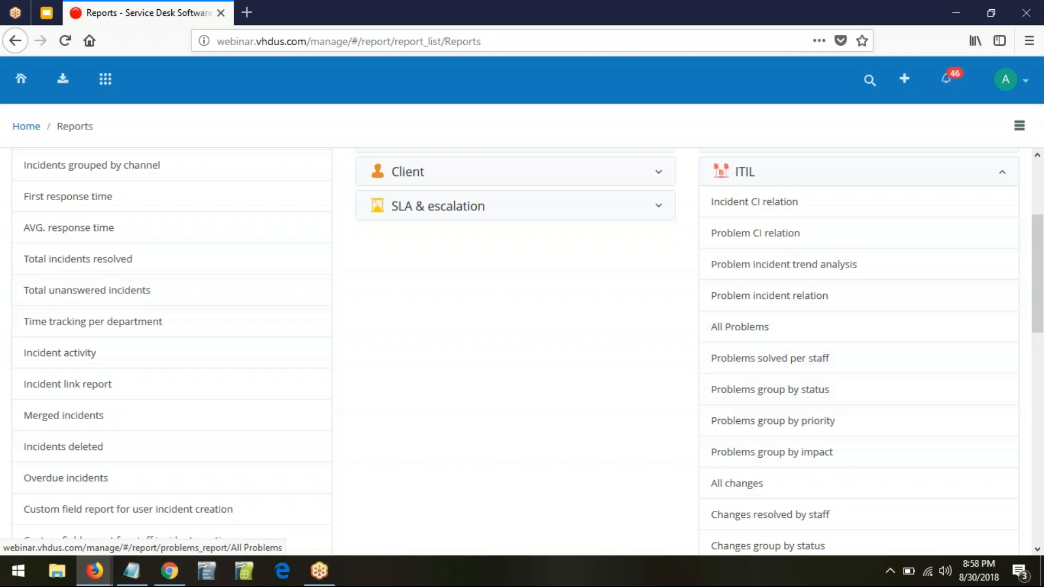
# Step: Generate the All Problems report for the last 7 days on the webinar.vhdus.com domain
pyautogui.click(738, 330)
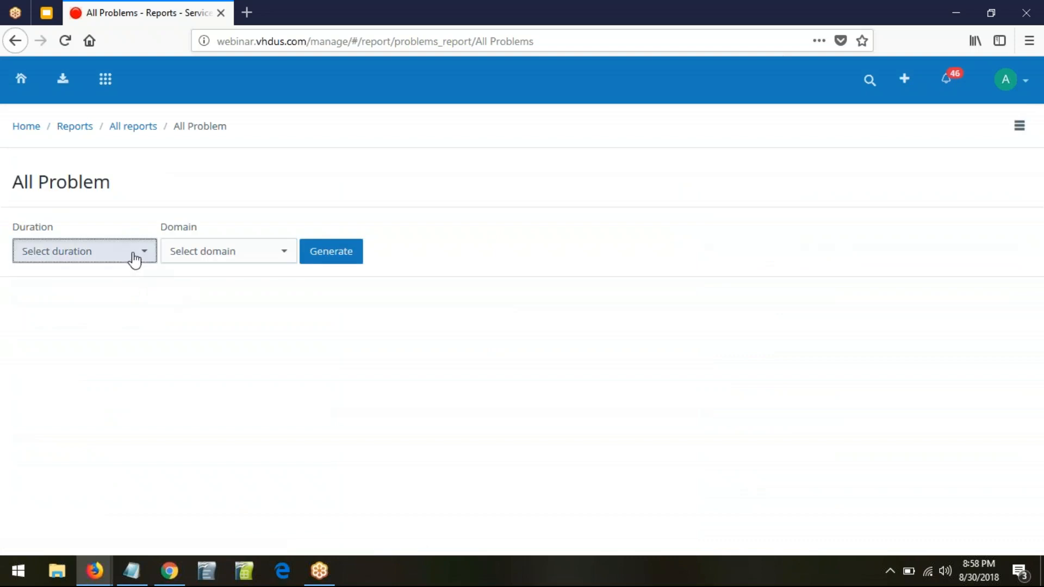
pyautogui.click(134, 260)
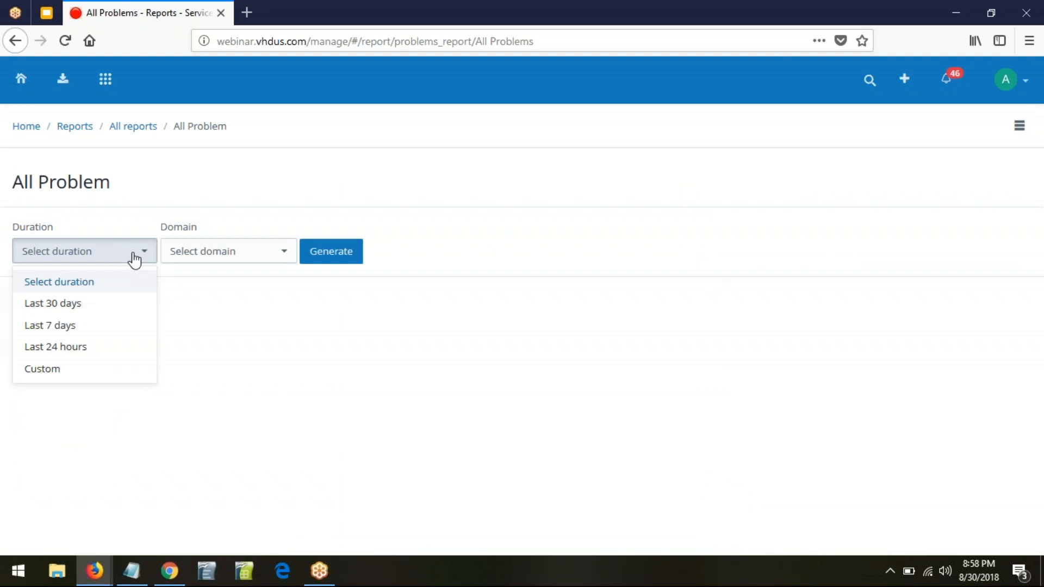
pyautogui.click(64, 327)
pyautogui.click(266, 258)
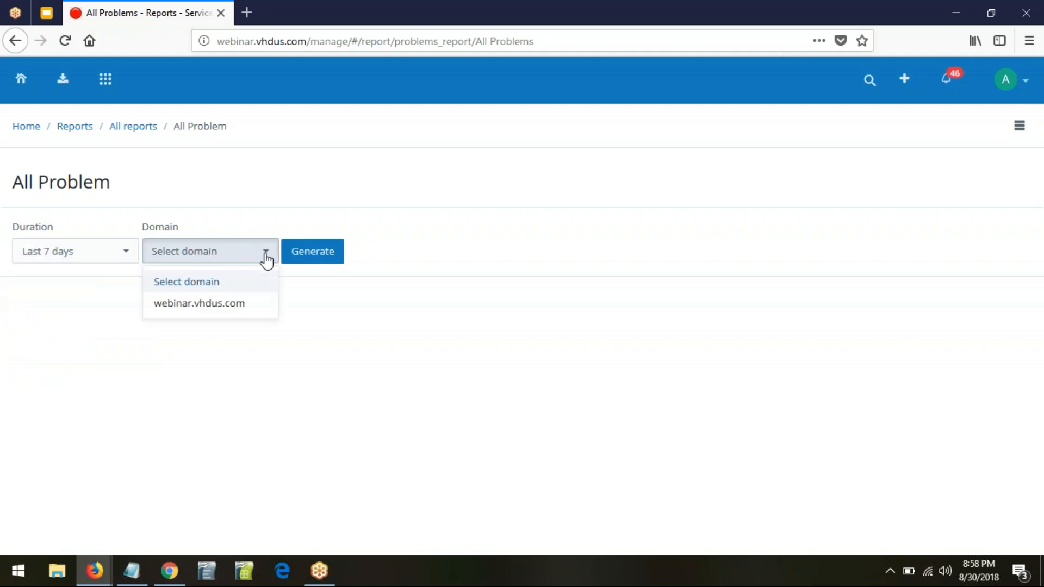
pyautogui.click(232, 313)
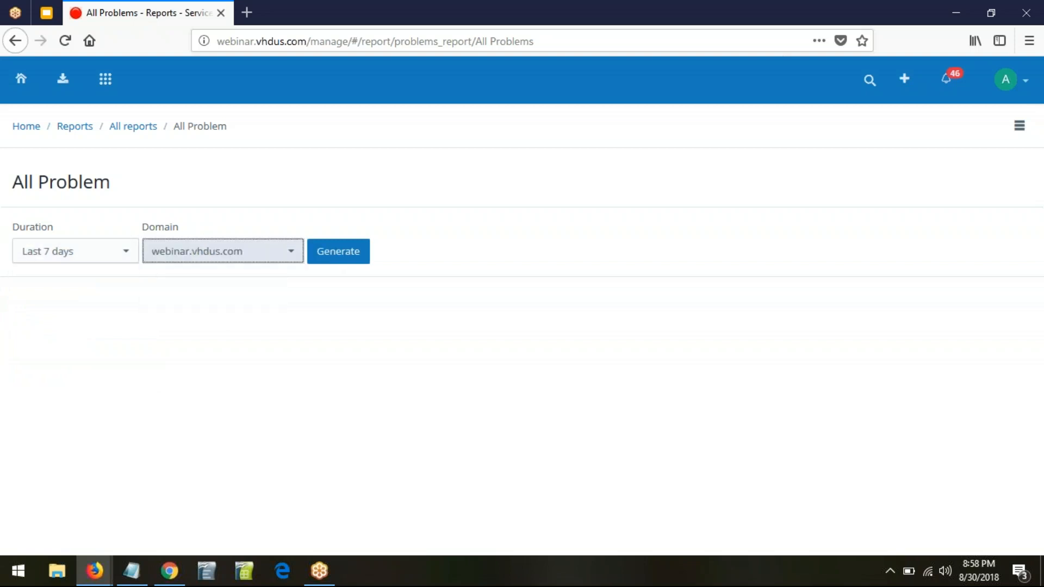
pyautogui.click(352, 261)
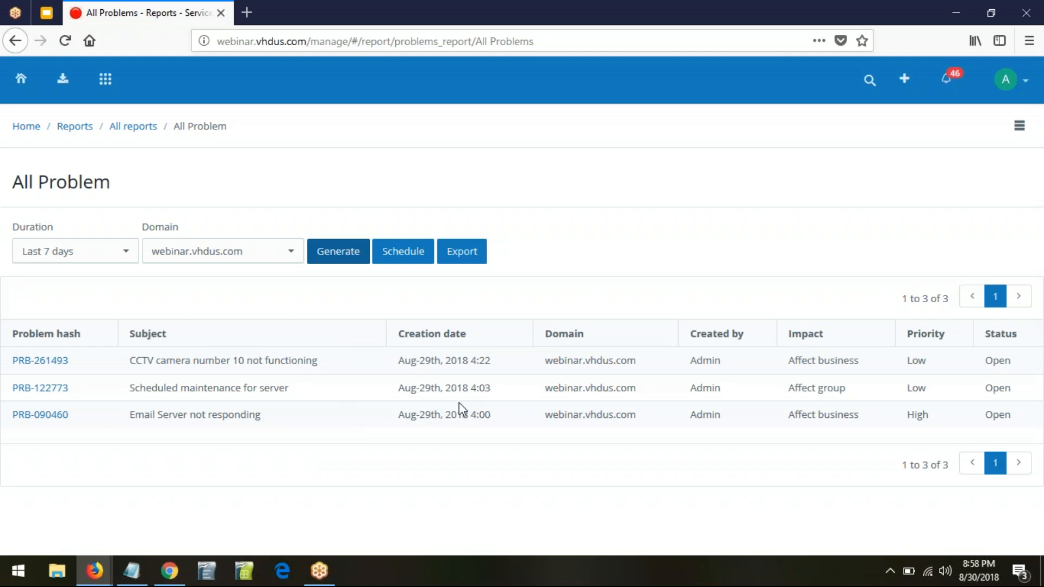
# Step: Review the export types and the send-email option for the All Problems report, leaving without requesting an export
pyautogui.click(476, 262)
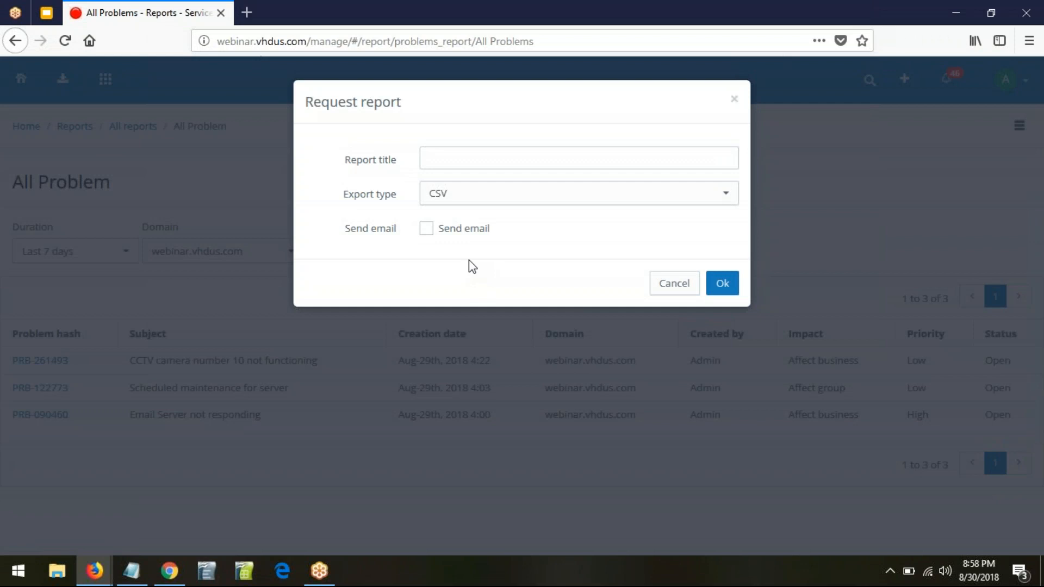
pyautogui.click(582, 197)
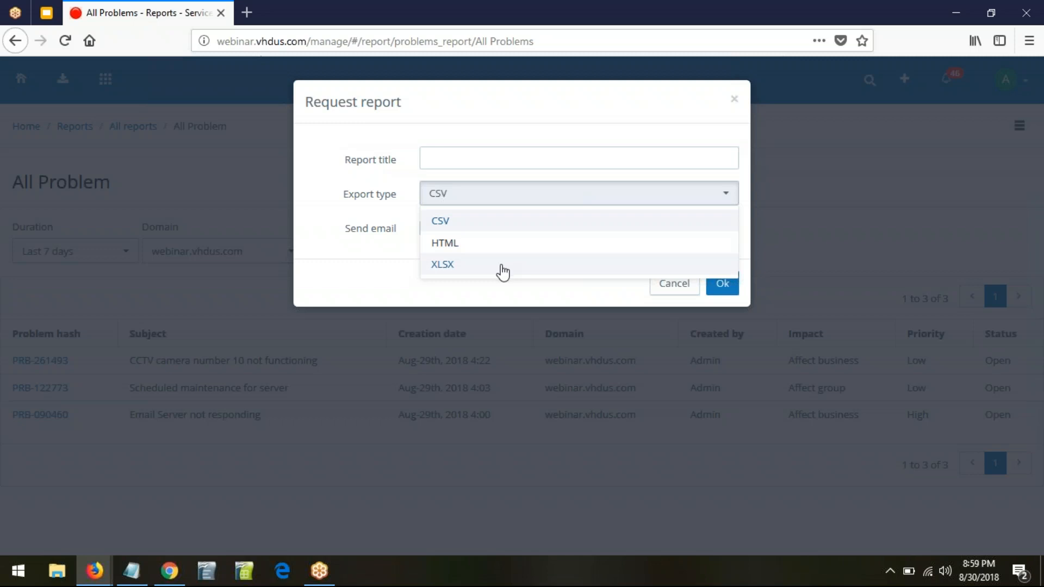
pyautogui.click(366, 246)
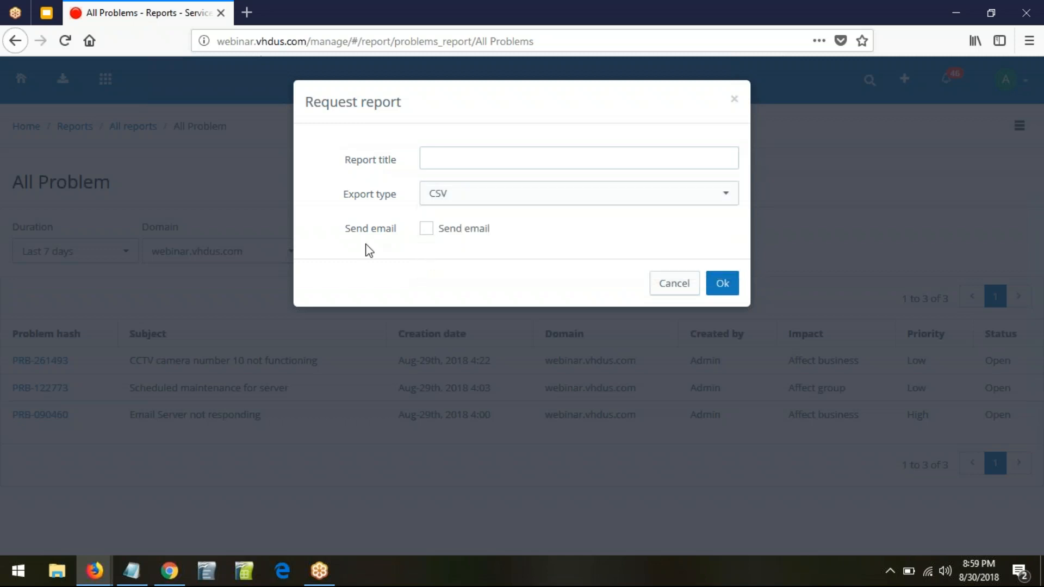
pyautogui.click(432, 234)
pyautogui.click(449, 260)
pyautogui.click(673, 325)
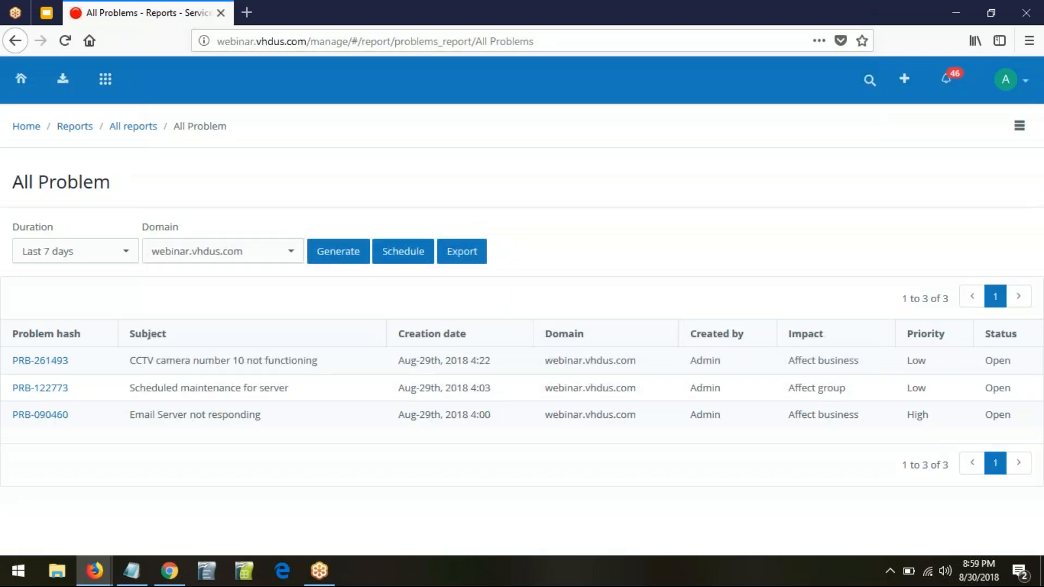
# Step: Review the repeat intervals available for scheduling the All Problems report, leaving without creating a schedule
pyautogui.click(408, 255)
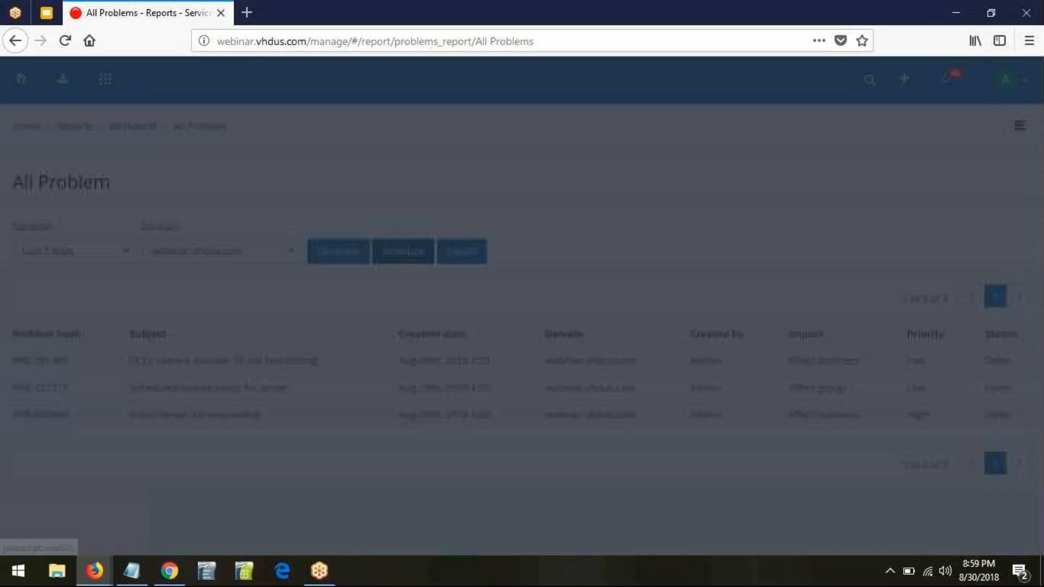
pyautogui.click(649, 204)
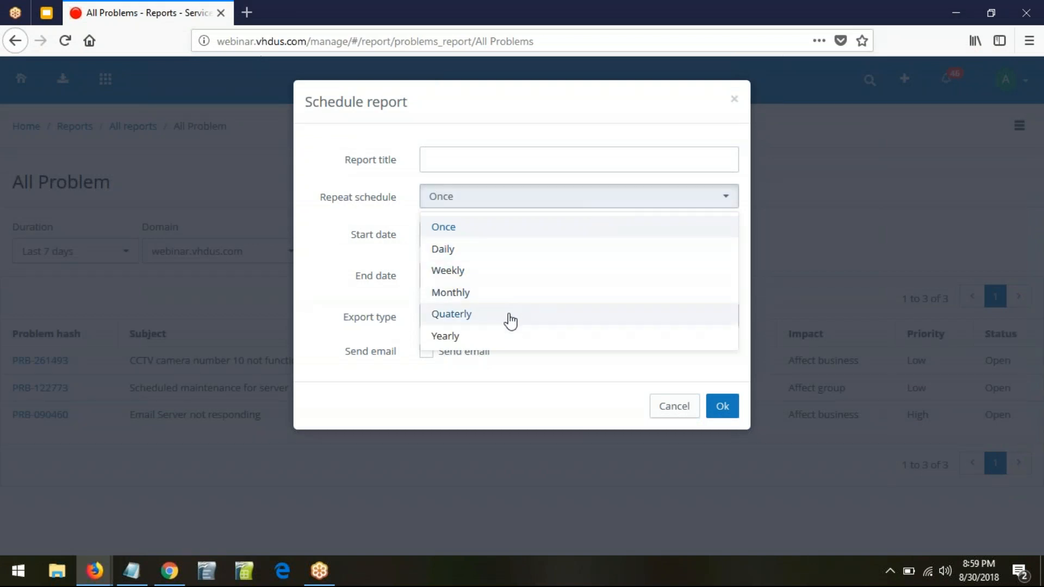
pyautogui.click(286, 260)
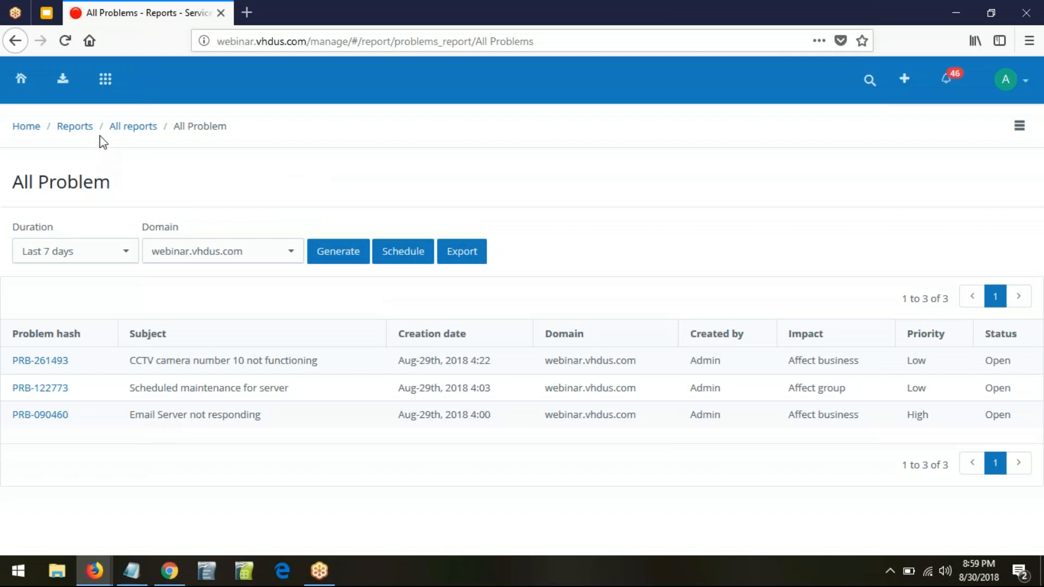
# Step: Return to the Reports module and start a new custom report for problems
pyautogui.click(81, 127)
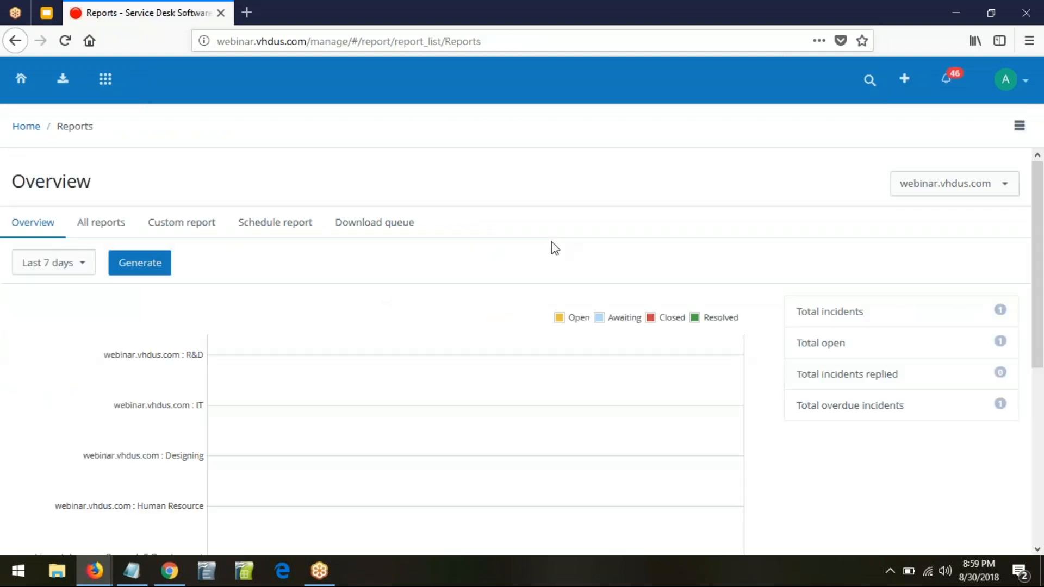
pyautogui.click(199, 223)
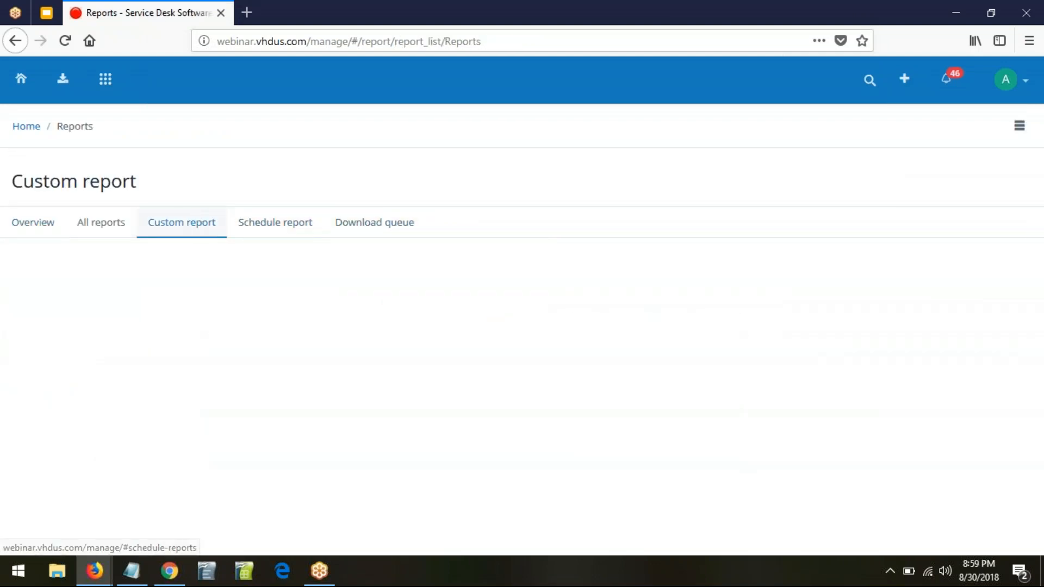
pyautogui.click(1019, 128)
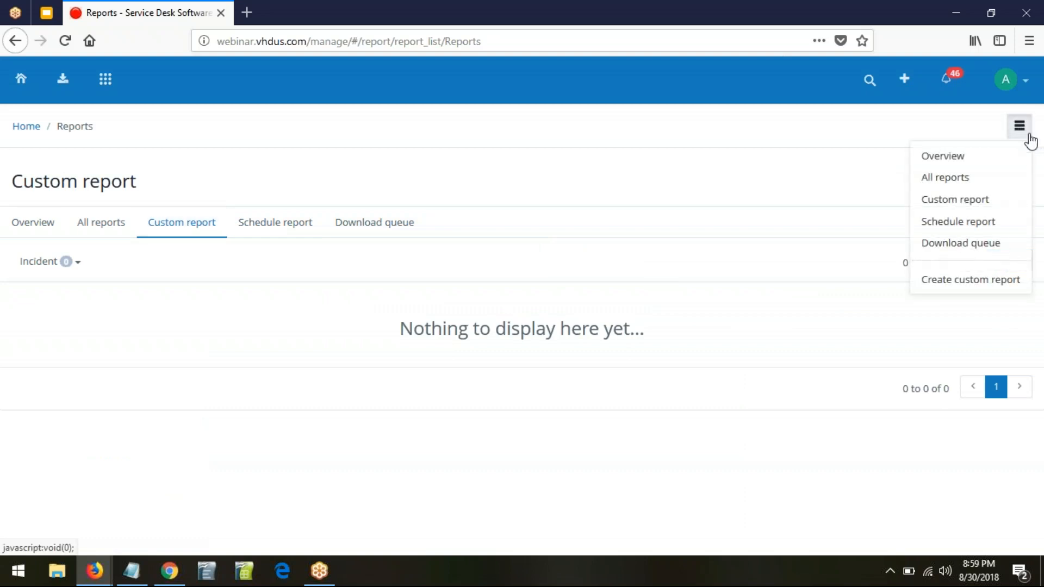
pyautogui.click(961, 286)
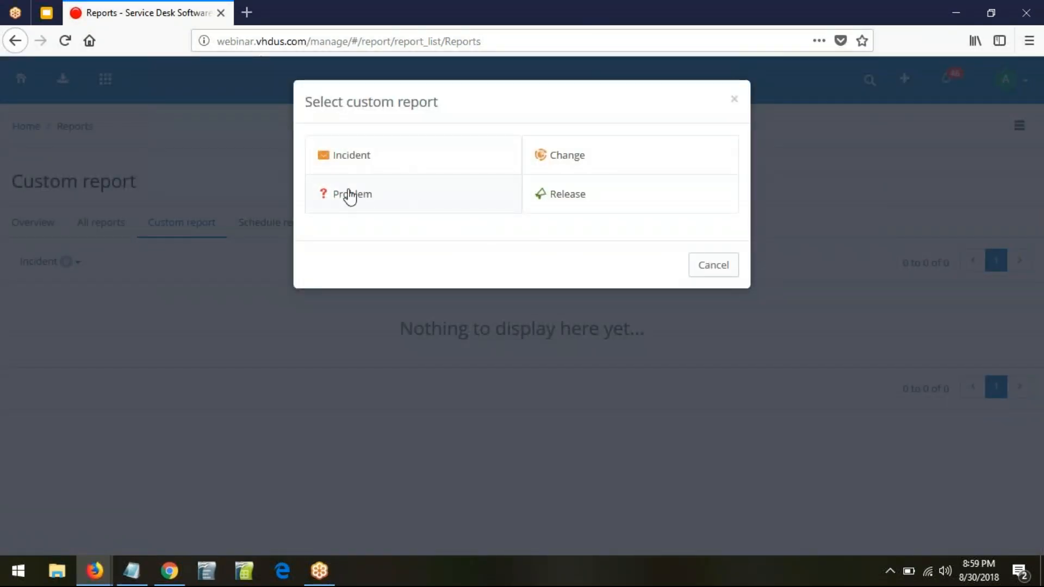
pyautogui.click(376, 202)
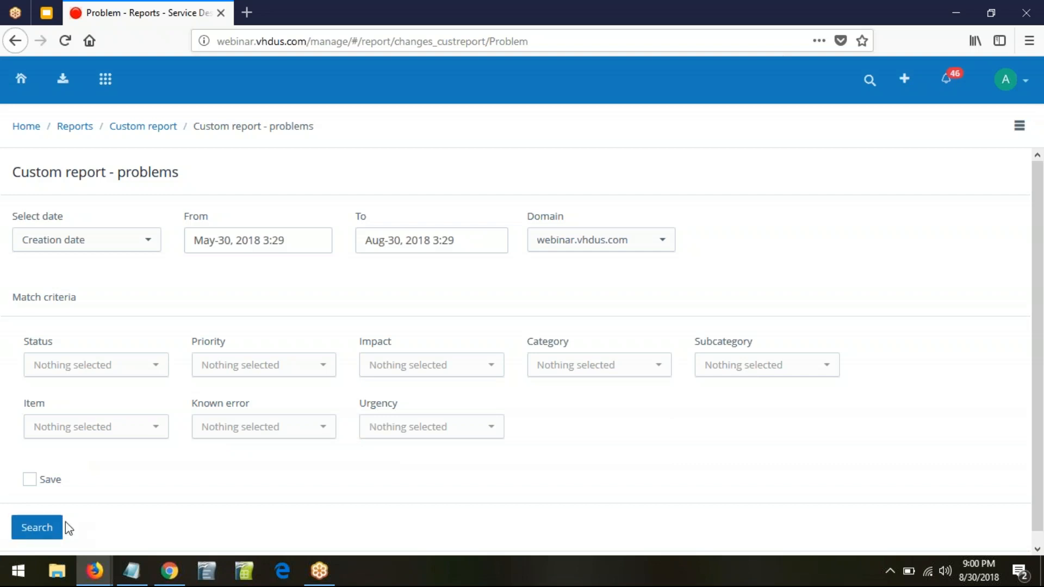
# Step: Switch to the Google Slides presentation and advance it to the Questions slide
pyautogui.moveTo(95, 571)
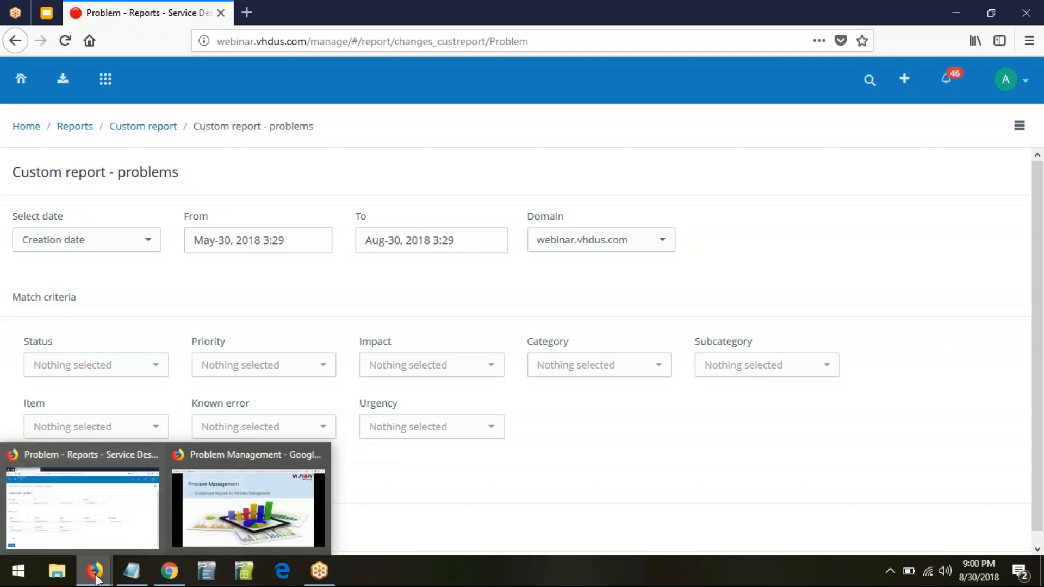
pyautogui.click(233, 530)
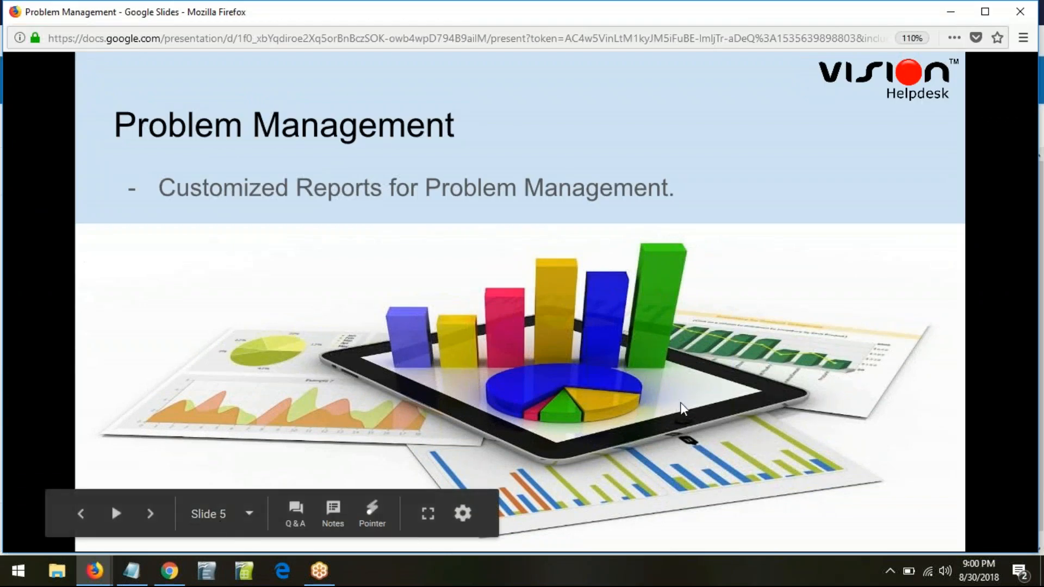
pyautogui.click(681, 403)
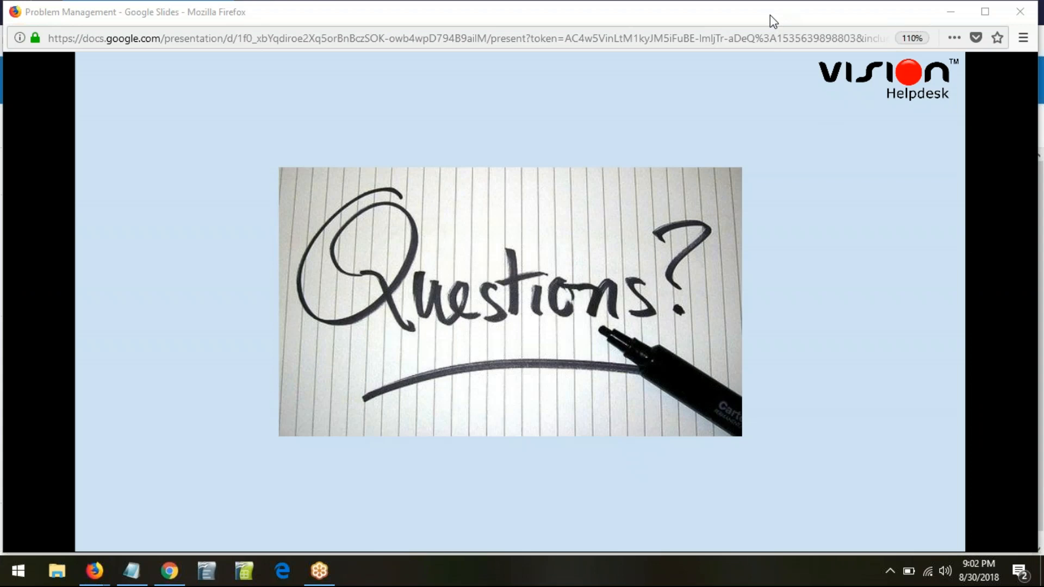
pyautogui.click(821, 281)
# Step: Return to the helpdesk and open the Problem management role from the user settings
pyautogui.moveTo(94, 571)
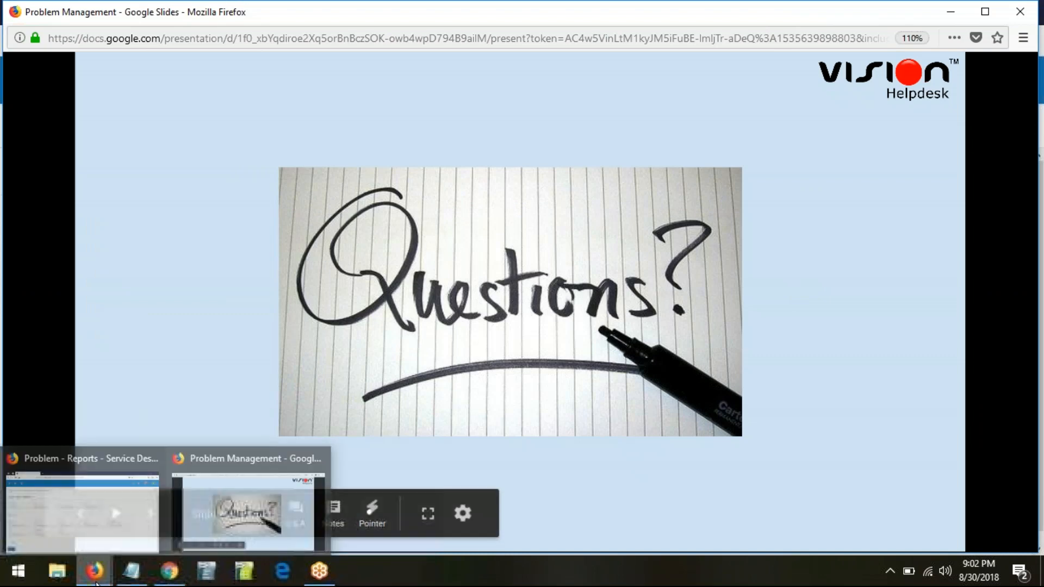
pyautogui.click(82, 509)
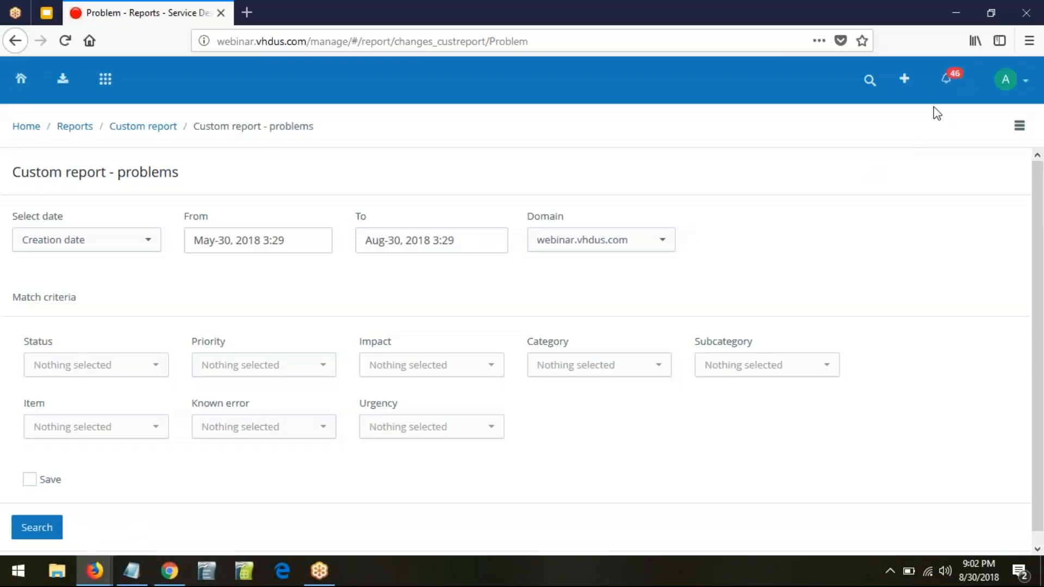
pyautogui.moveTo(1025, 86)
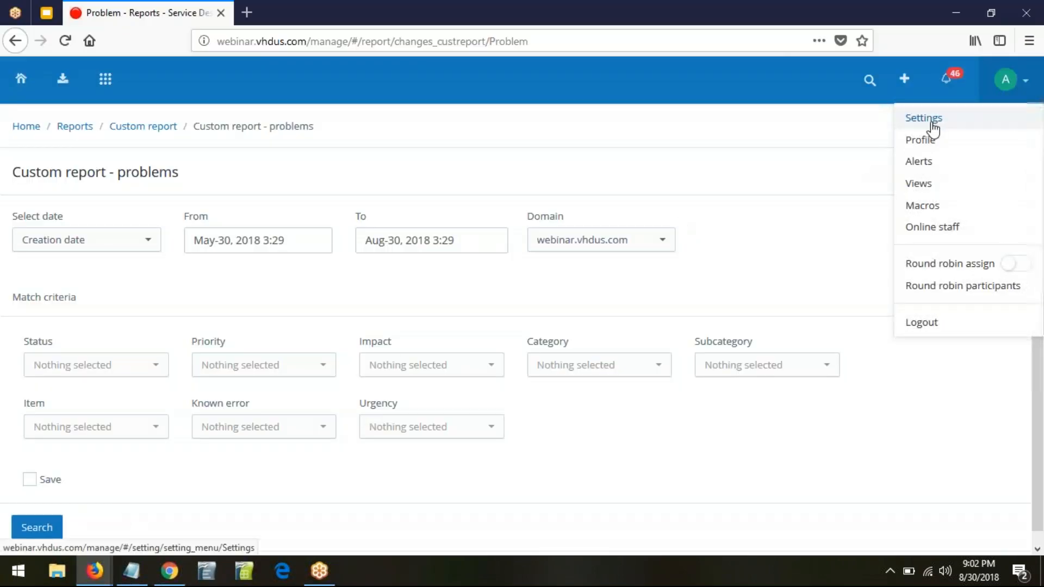
pyautogui.click(932, 124)
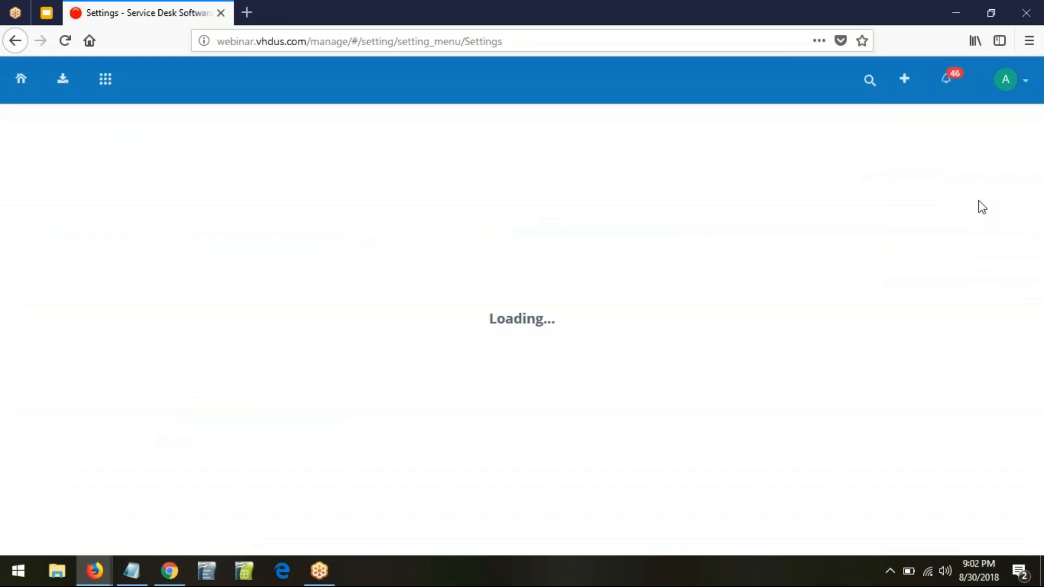
pyautogui.scroll(-10, 277, 272)
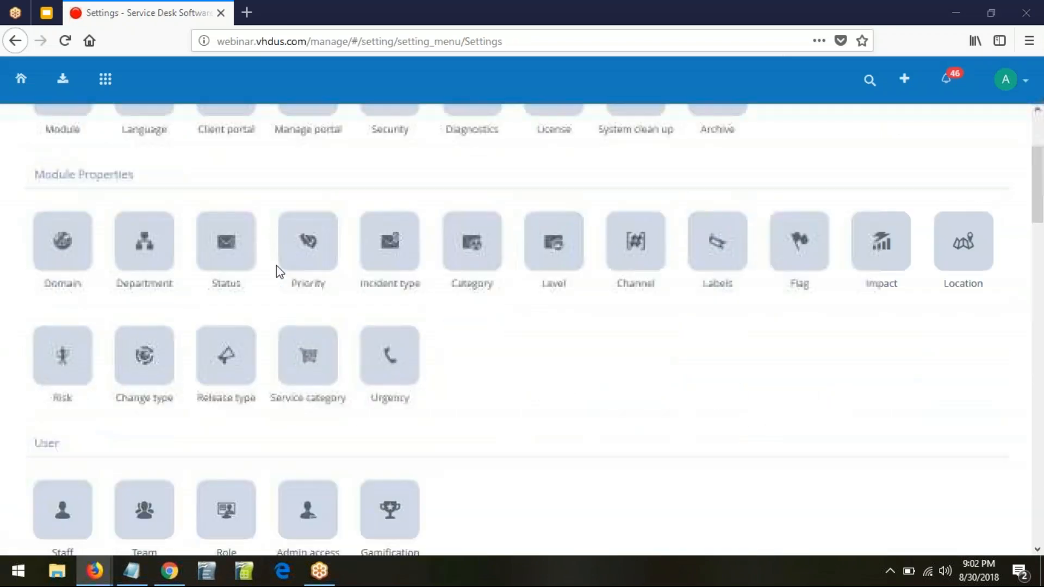
pyautogui.scroll(3, 278, 272)
pyautogui.moveTo(23, 203); pyautogui.dragTo(146, 210)
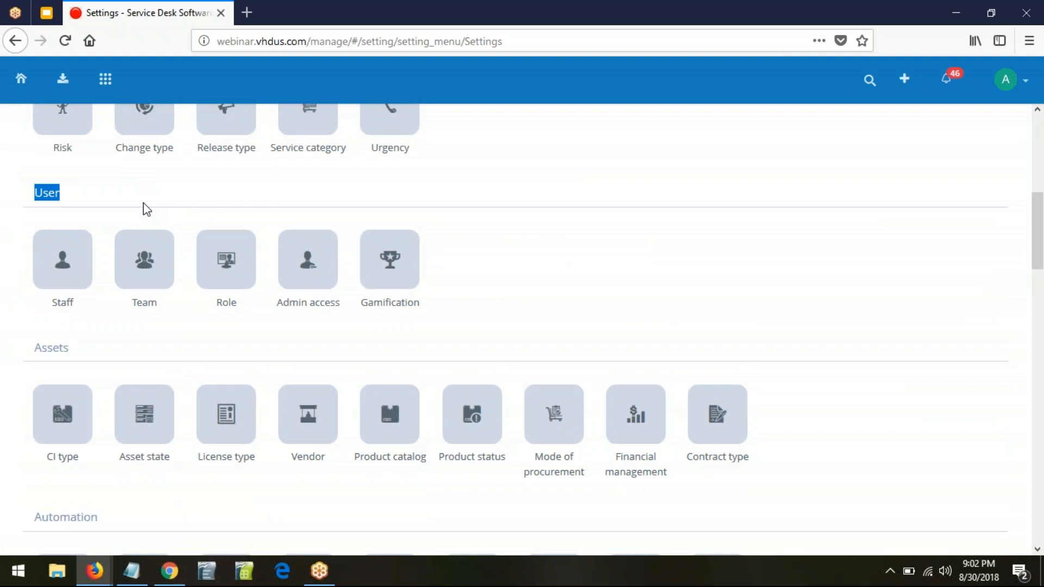
pyautogui.click(226, 275)
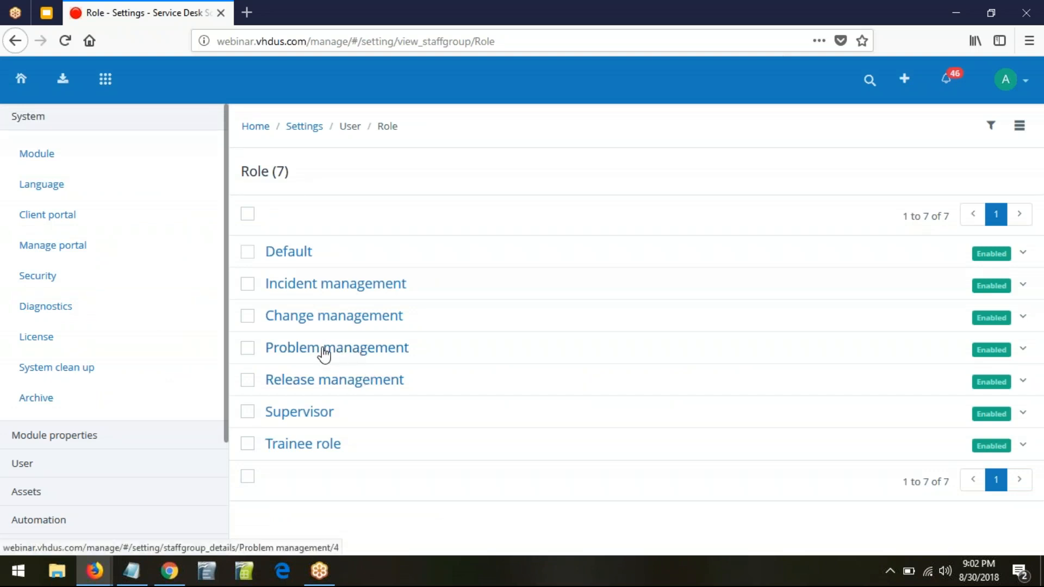
pyautogui.click(347, 355)
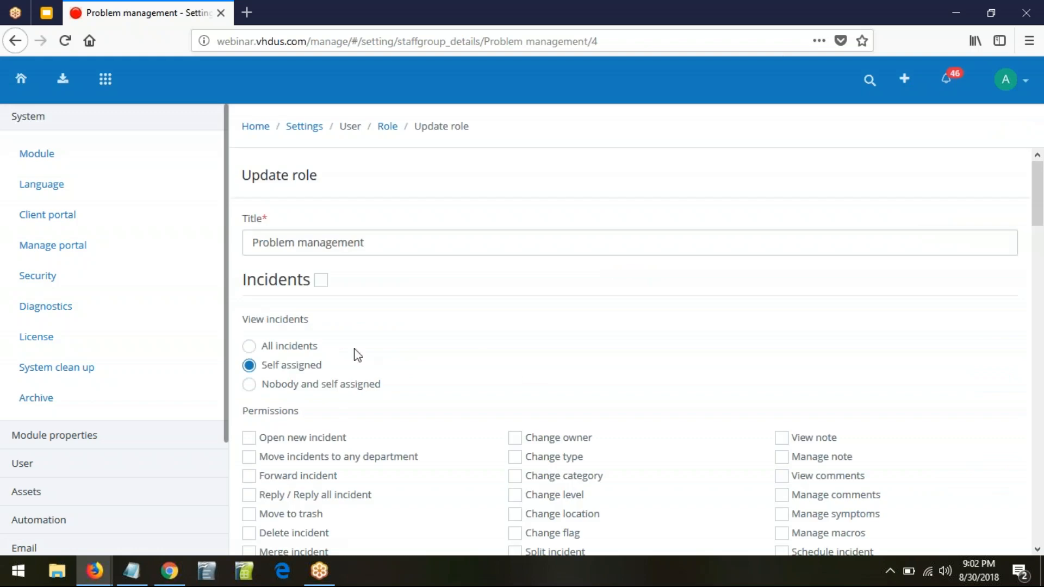
# Step: Examine the Problem management permissions of the role, briefly toggling the Risk assessment manager permission off and on again
pyautogui.scroll(-4, 955, 369)
pyautogui.scroll(-15, 955, 370)
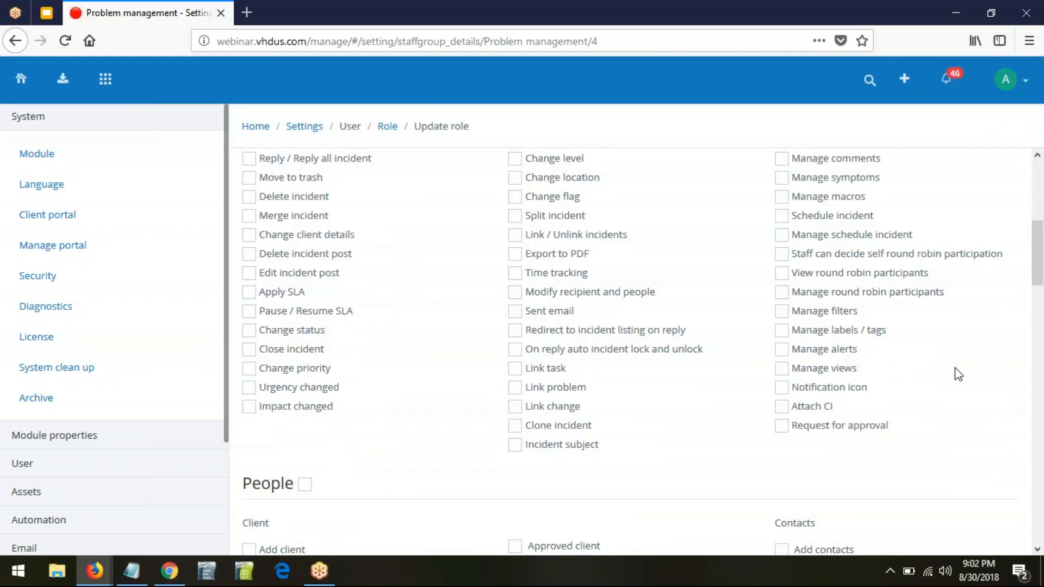
pyautogui.scroll(-6, 955, 367)
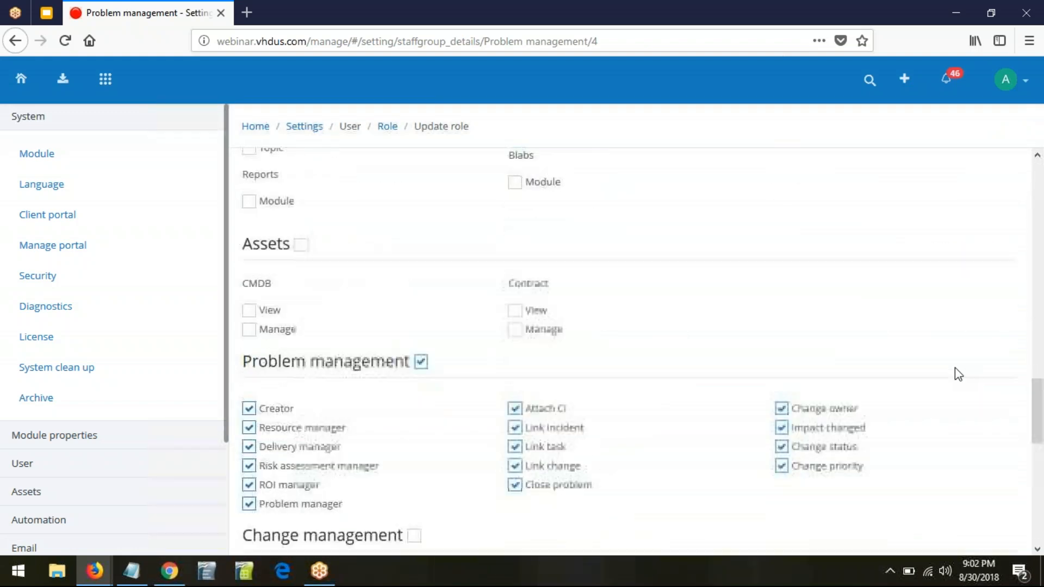
pyautogui.scroll(-3, 955, 367)
pyautogui.moveTo(242, 197); pyautogui.dragTo(415, 194)
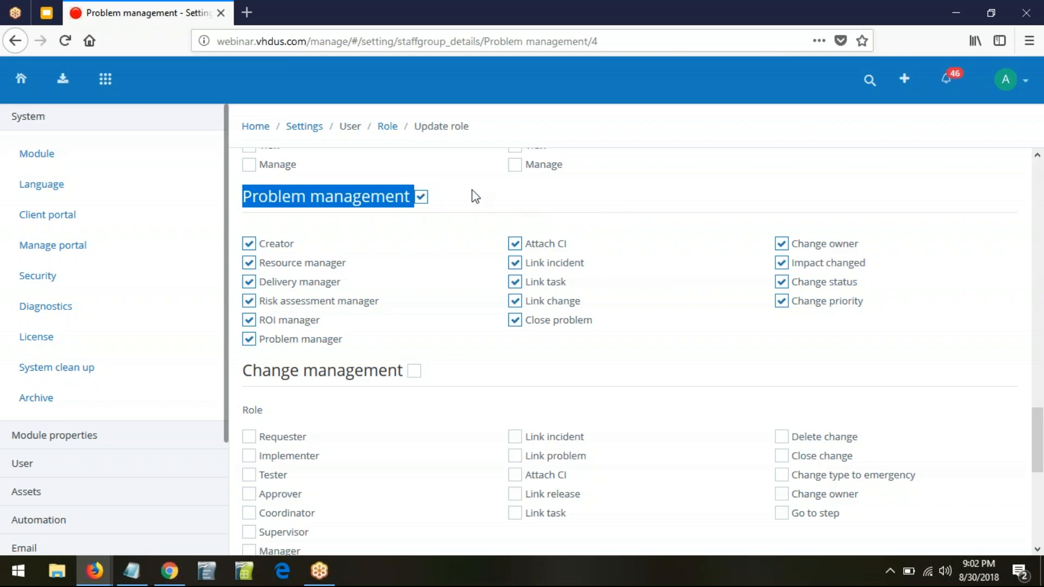
pyautogui.click(477, 196)
pyautogui.click(248, 299)
pyautogui.click(248, 299)
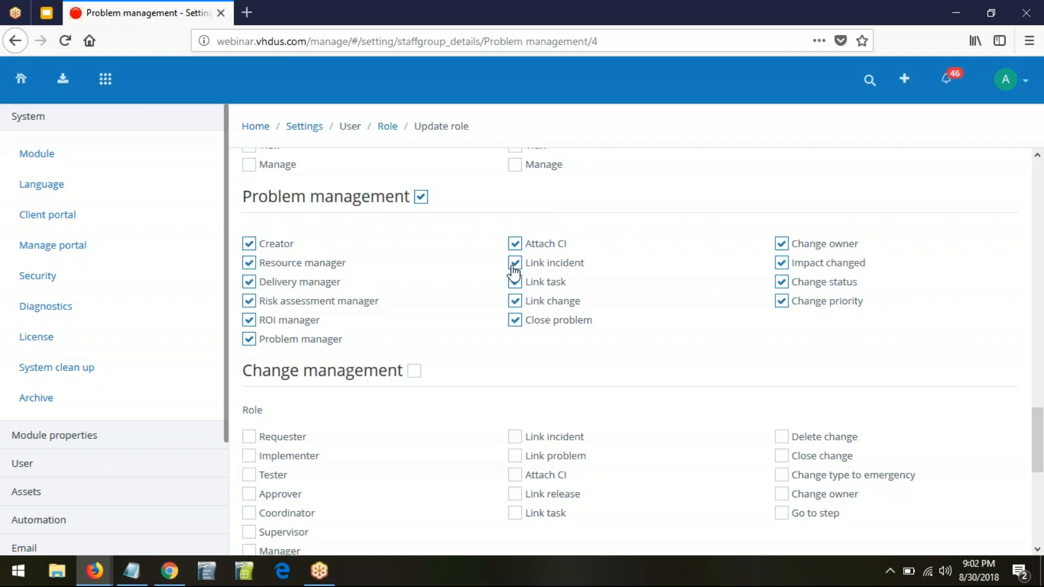
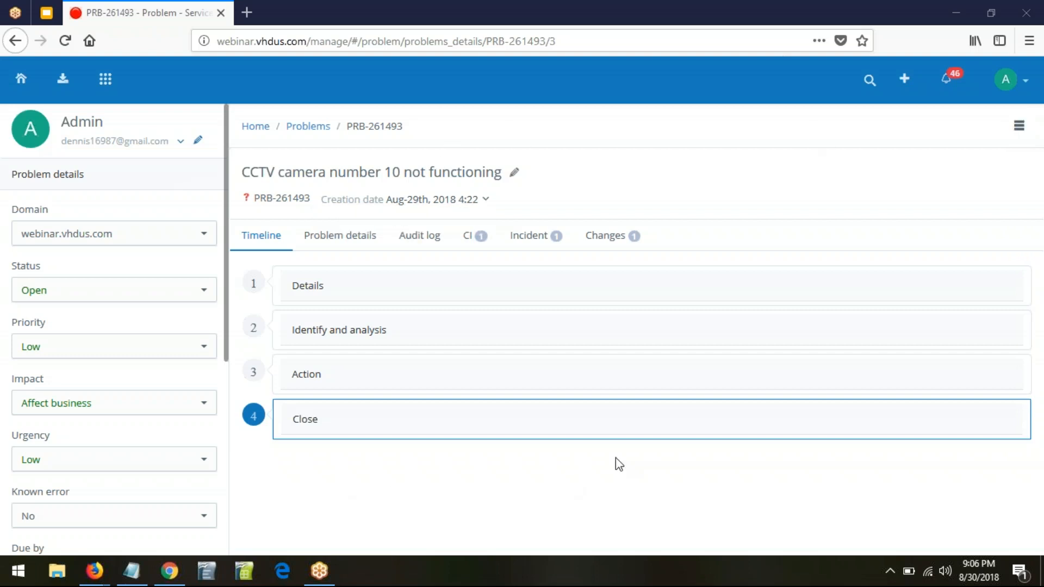
# Step: Open the mass reply or close form for the problem's linked incidents and compare its Close ticket and Reply ticket actions
pyautogui.click(1018, 130)
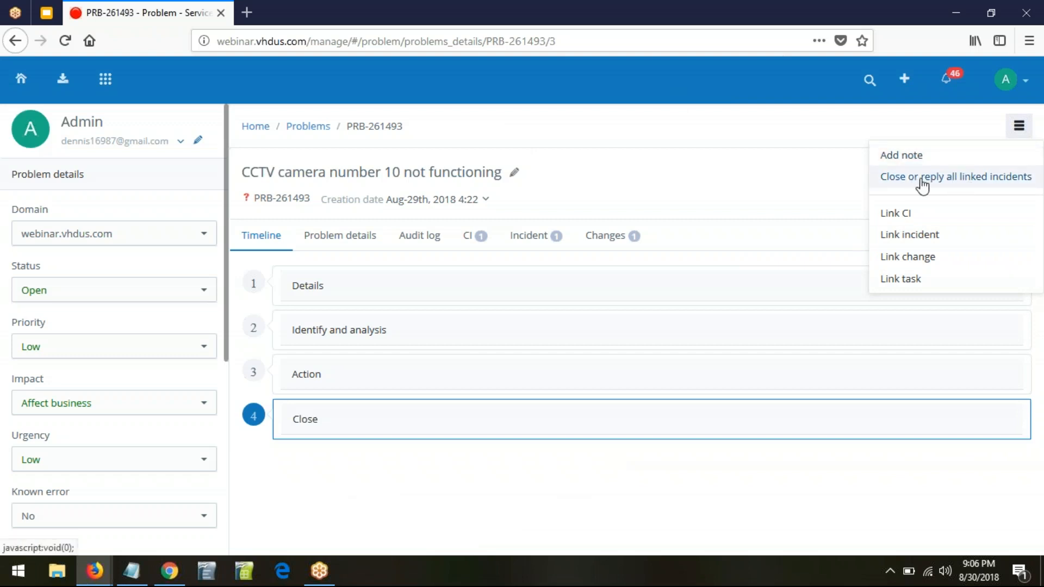
pyautogui.click(999, 183)
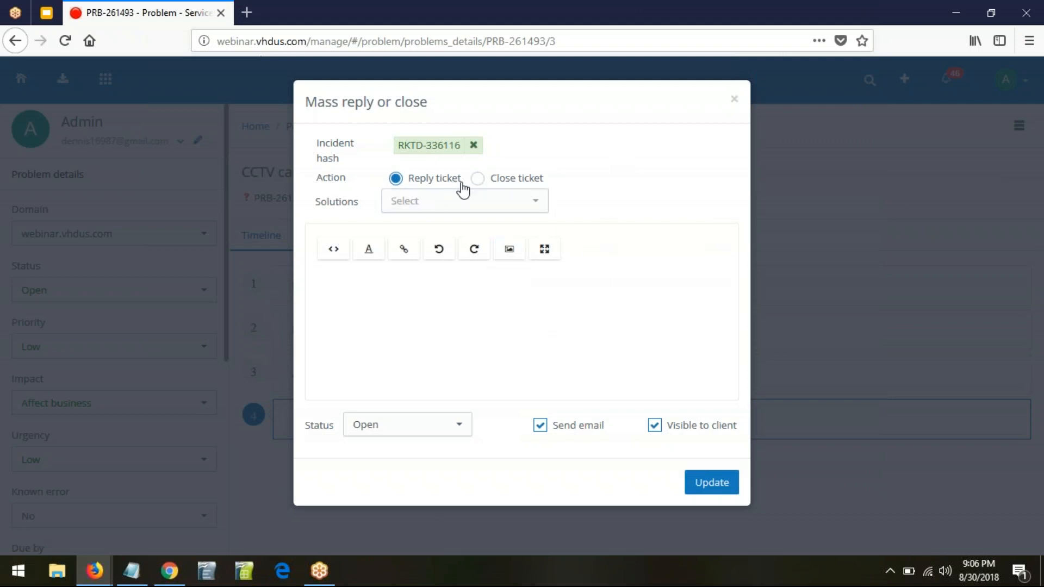
pyautogui.click(478, 180)
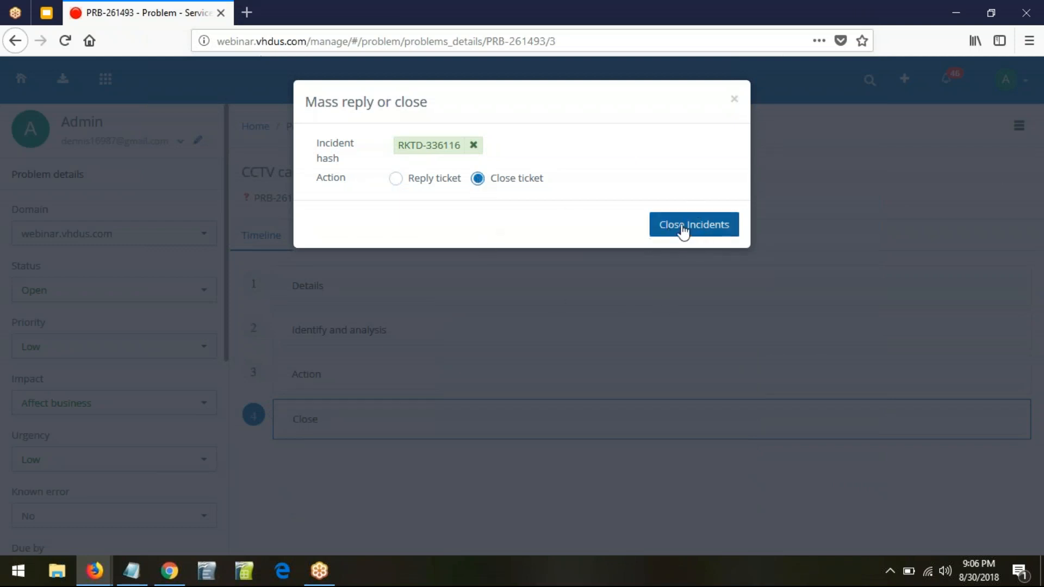
pyautogui.click(395, 180)
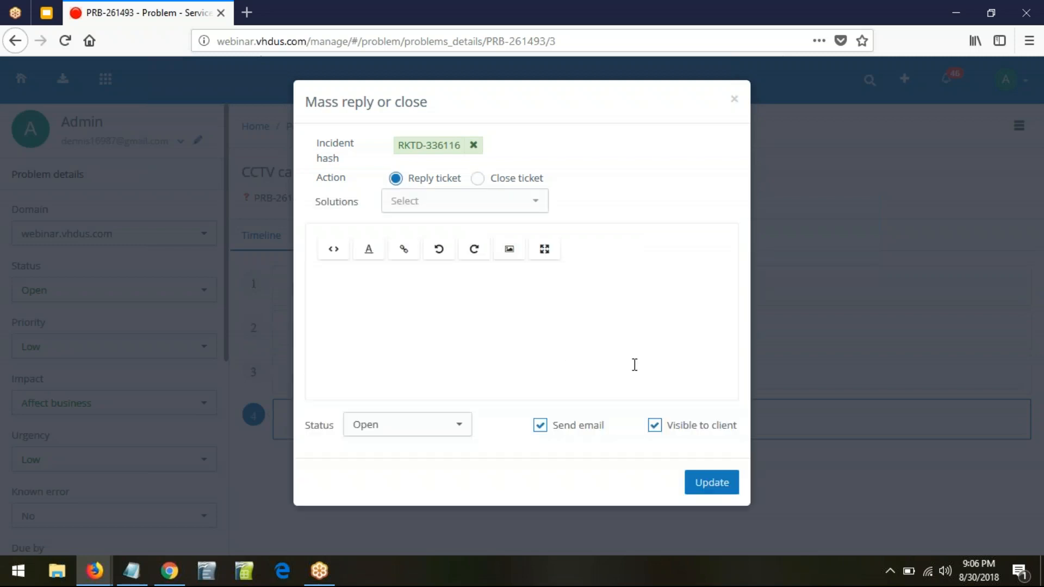
# Step: Review the Status and Solutions choices of the mass reply and leave the form without updating the incidents
pyautogui.click(456, 430)
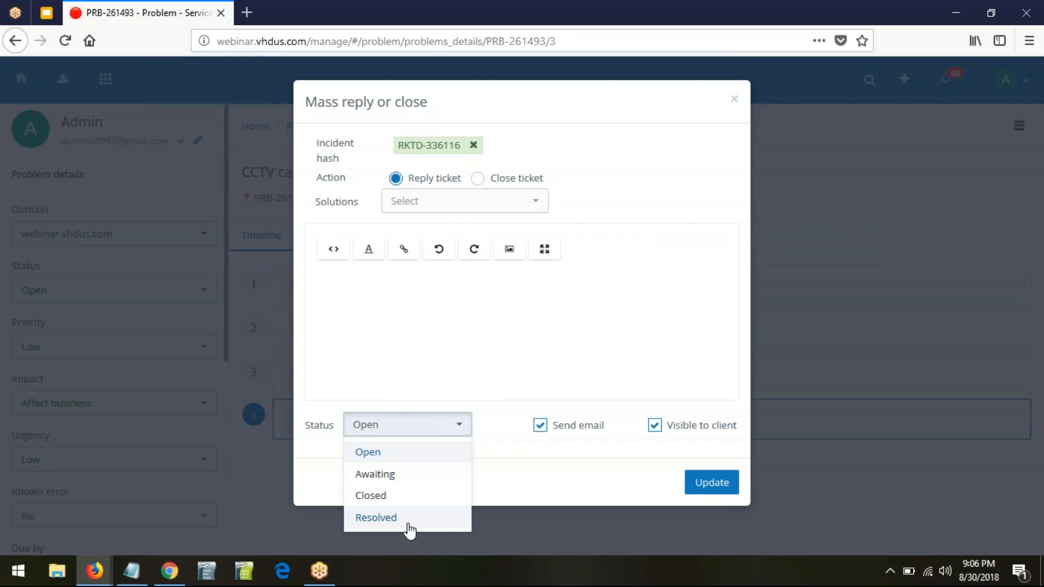
pyautogui.click(640, 196)
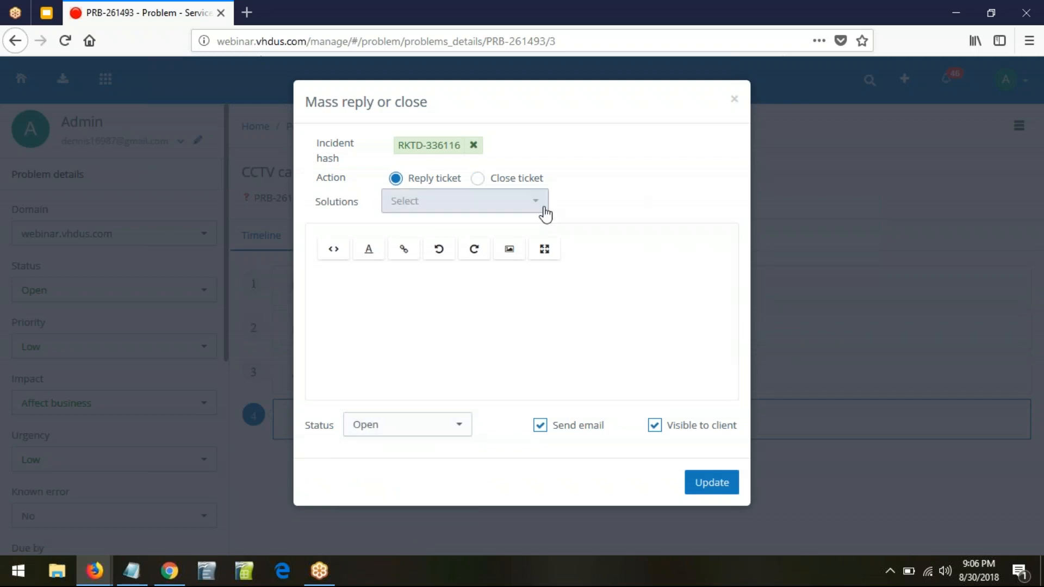
pyautogui.click(546, 215)
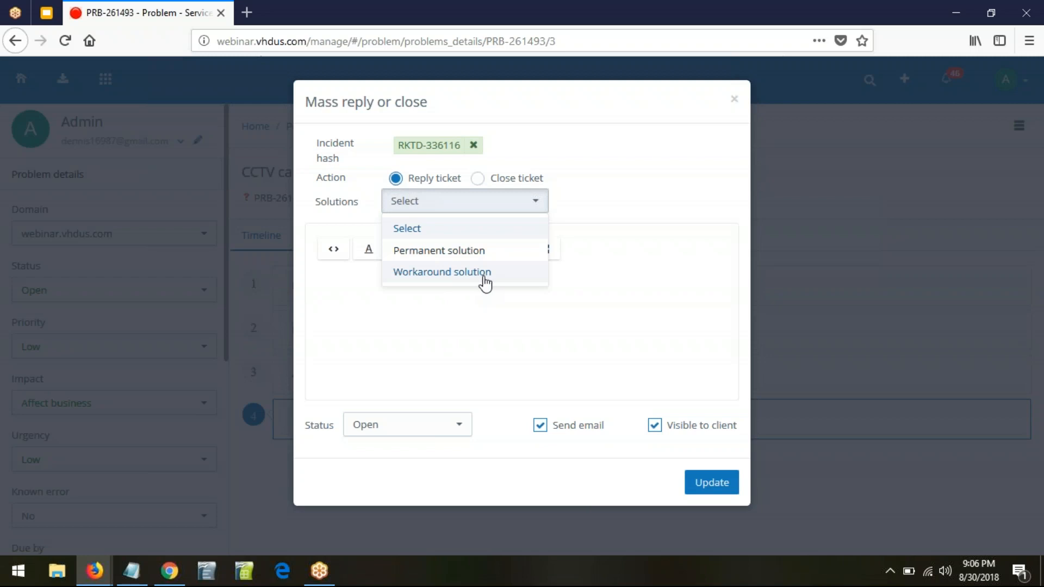
pyautogui.click(735, 100)
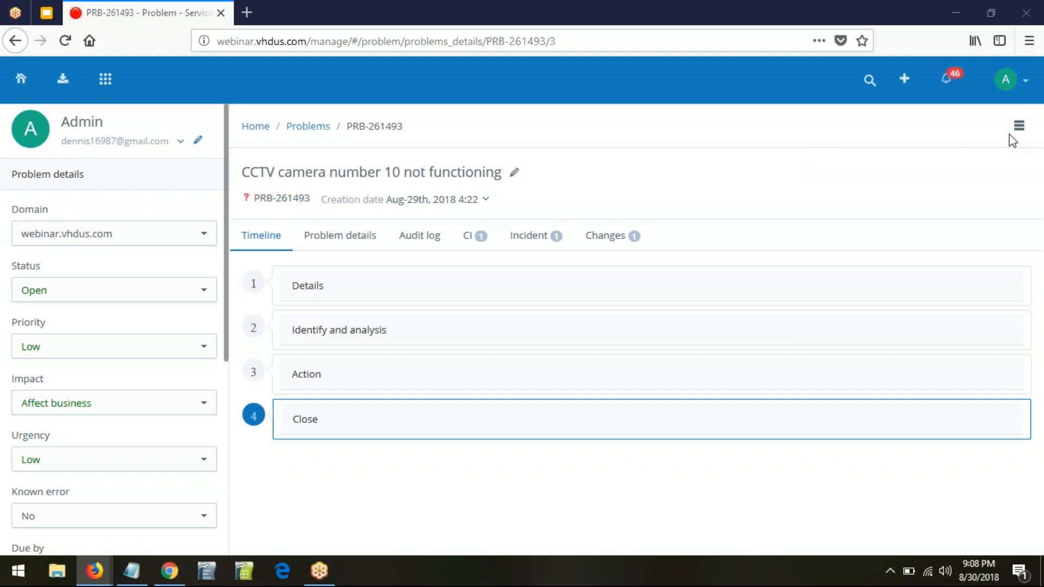
# Step: Open the automation Alerts in the system settings and start adding a new alert
pyautogui.click(1024, 96)
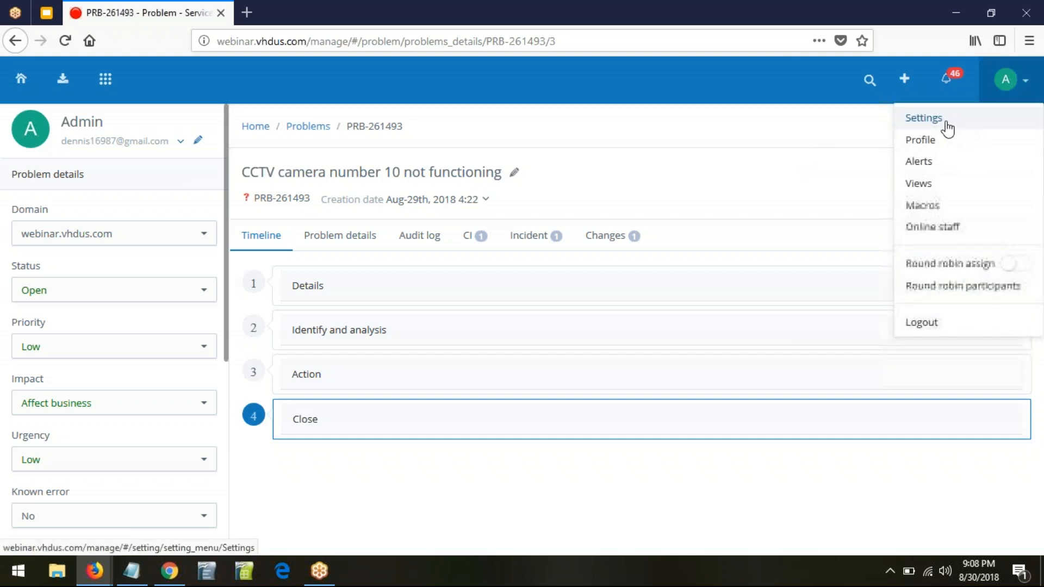
pyautogui.click(941, 121)
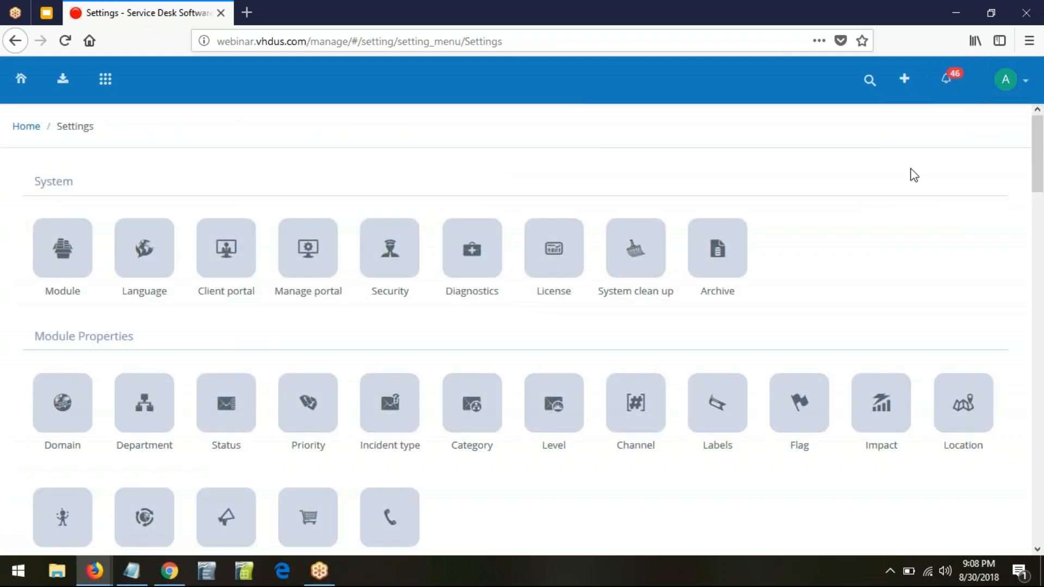
pyautogui.scroll(-10, 64, 236)
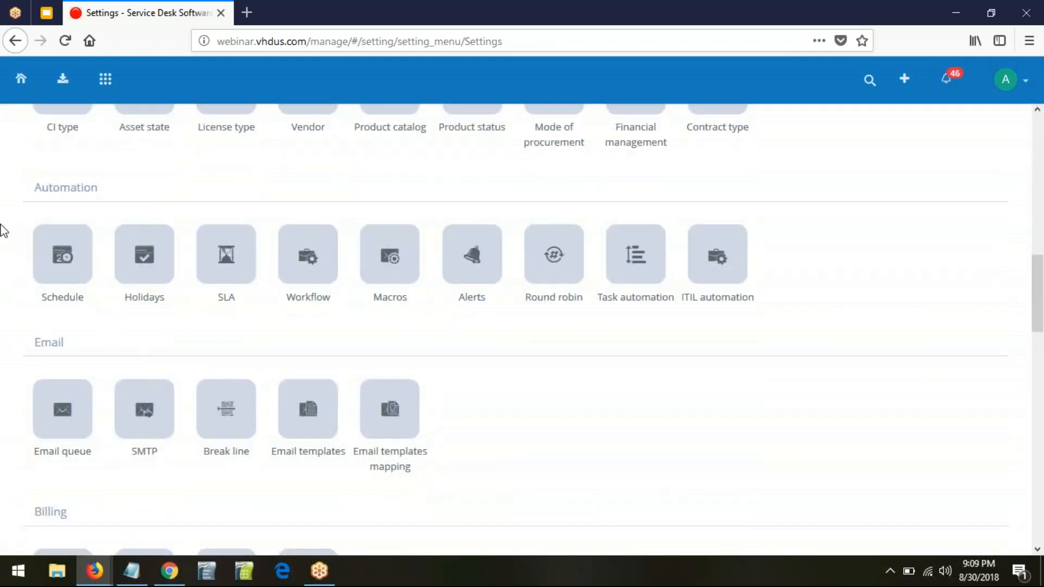
pyautogui.moveTo(21, 187); pyautogui.dragTo(135, 187)
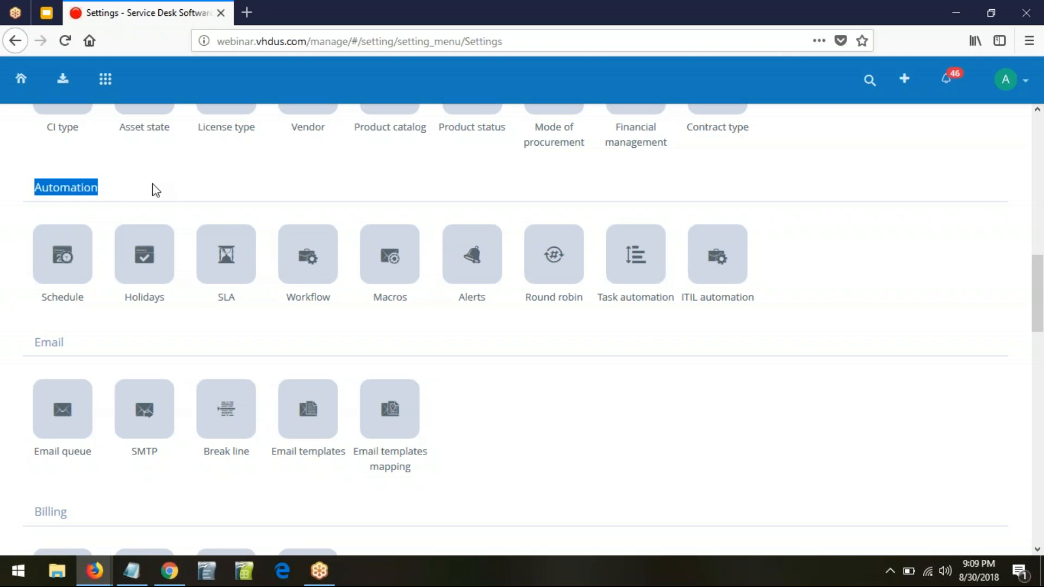
pyautogui.click(468, 270)
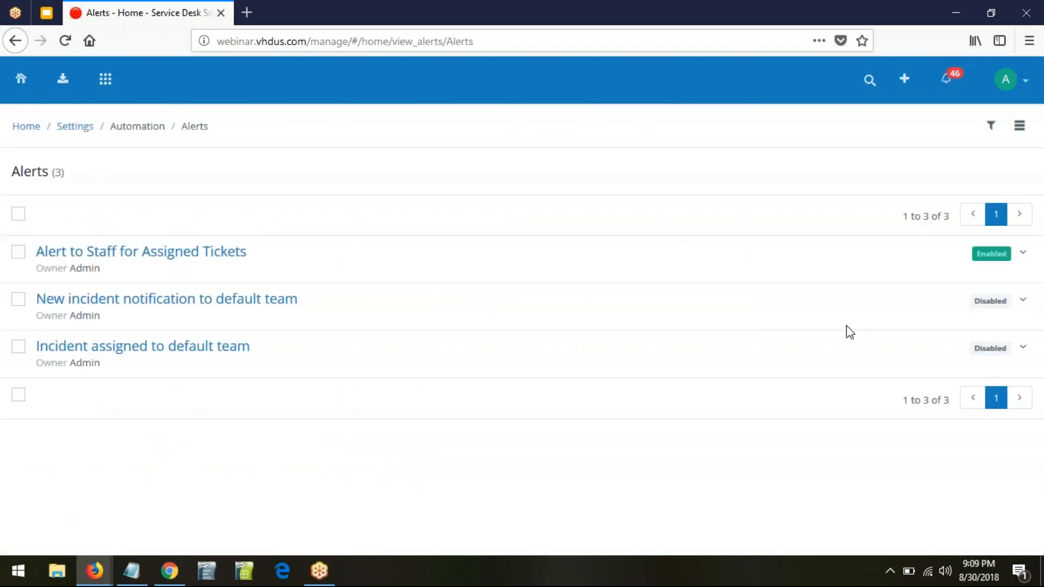
pyautogui.click(1020, 130)
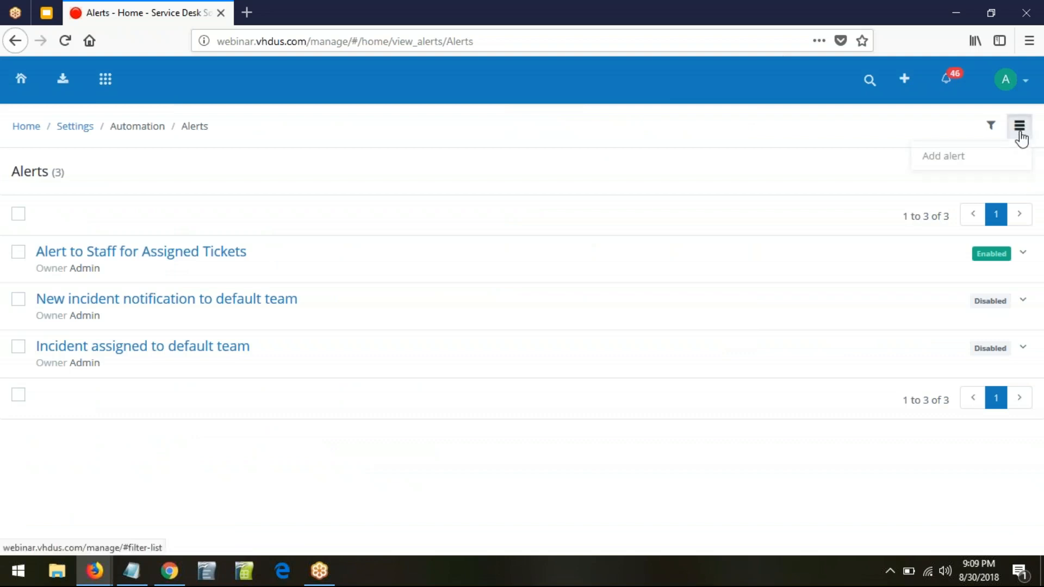
pyautogui.click(938, 157)
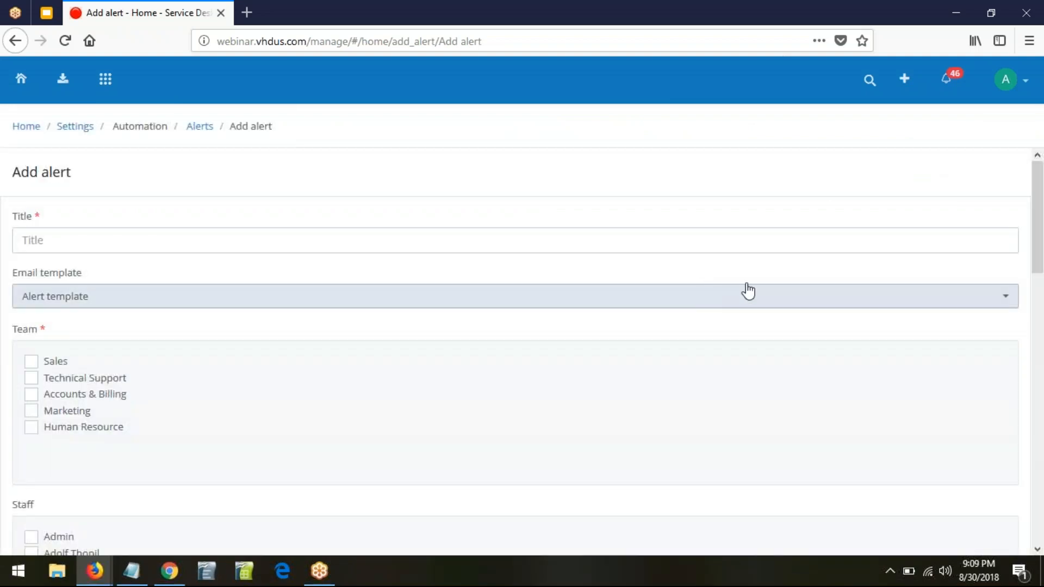
# Step: Select the Problem assign ITIL event for the new alert and review the remaining events, criteria and status
pyautogui.scroll(-10, 787, 278)
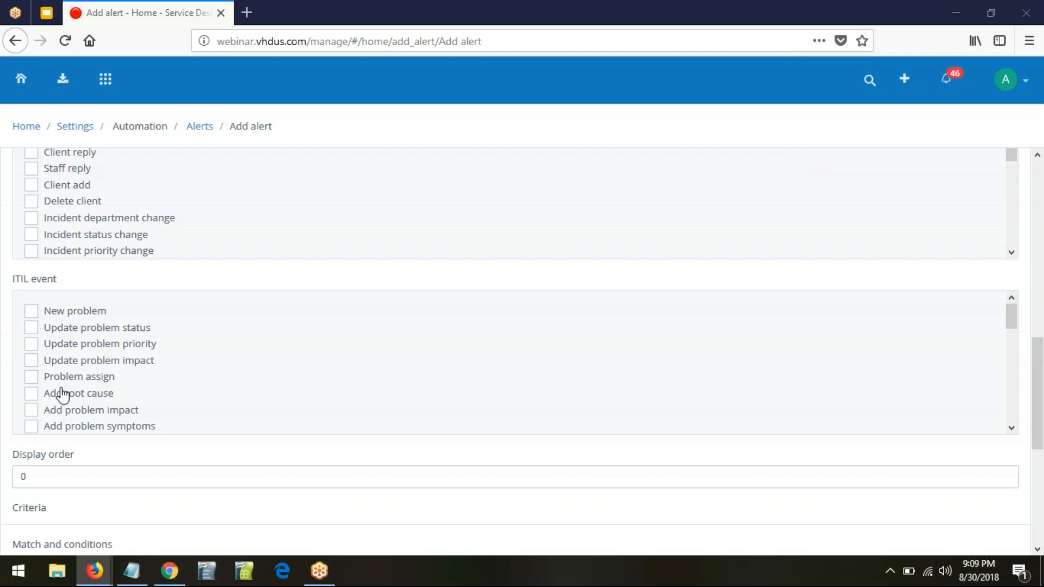
pyautogui.click(31, 378)
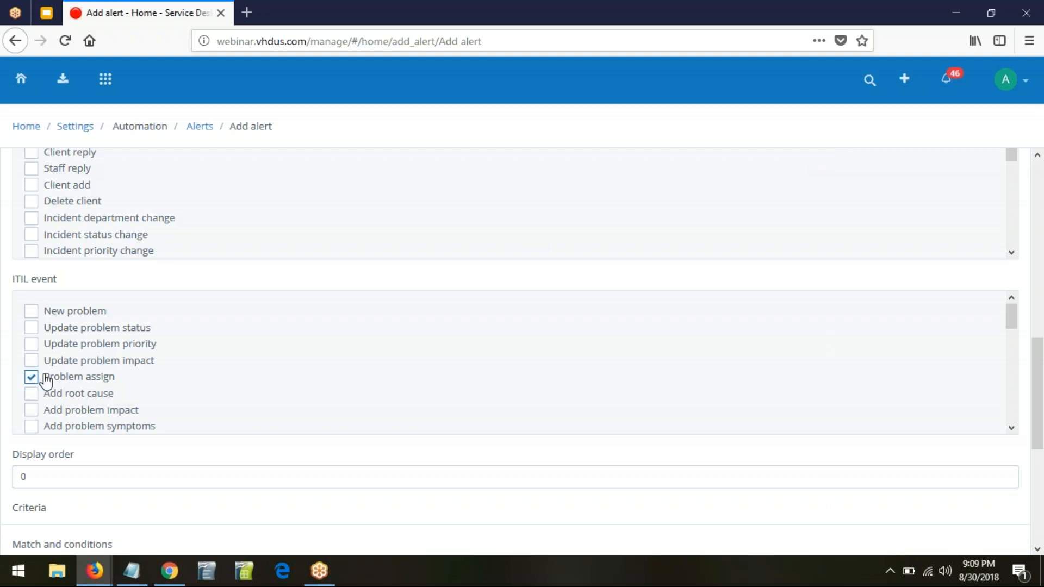
pyautogui.scroll(2, 249, 396)
pyautogui.scroll(-5, 250, 398)
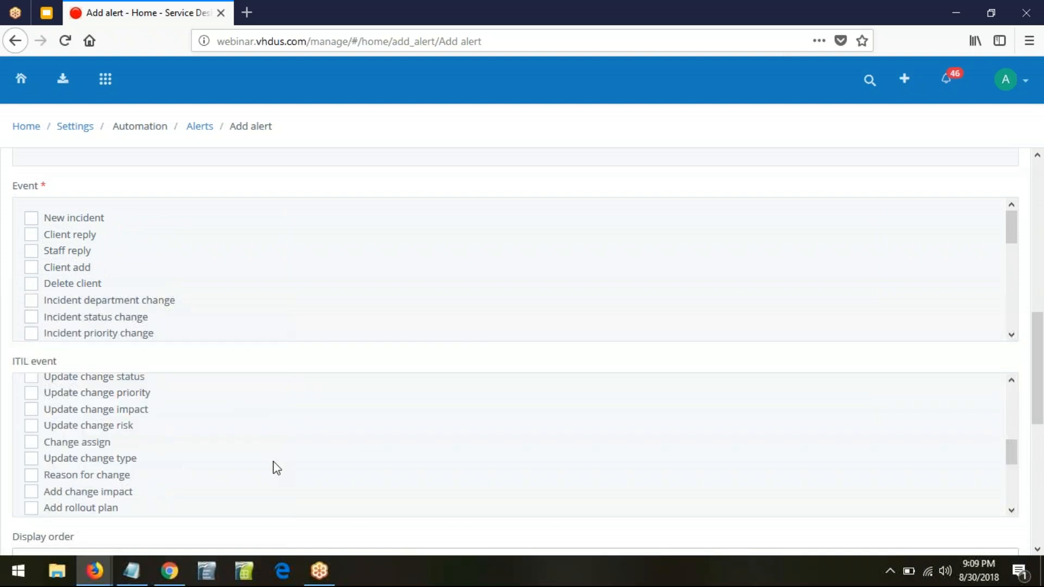
pyautogui.scroll(-4, 2, 462)
pyautogui.scroll(-3, 2, 462)
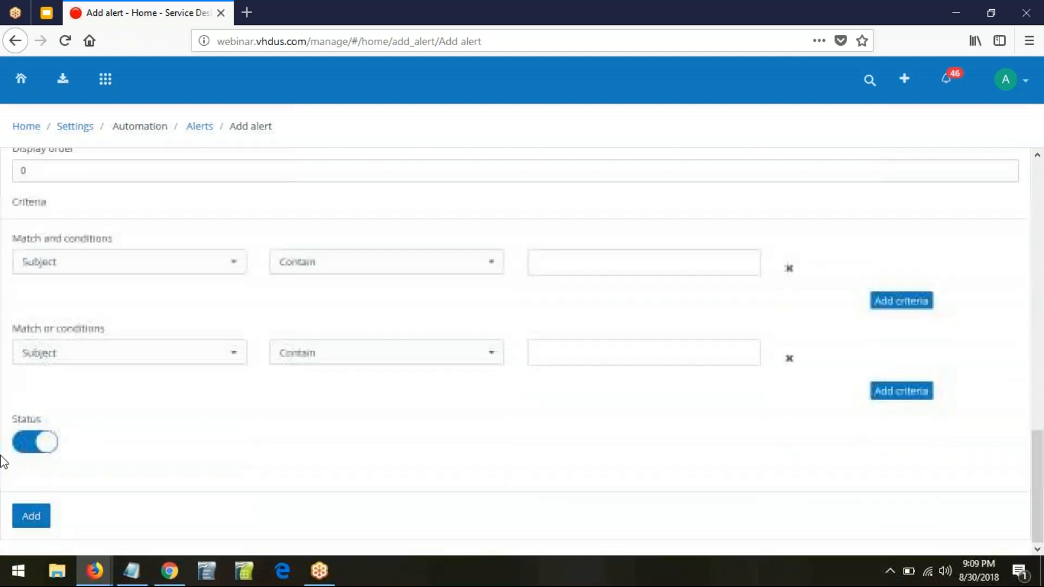
# Step: Select the third staff member as recipient of the new alert and review the form's event sections
pyautogui.scroll(10, 2, 462)
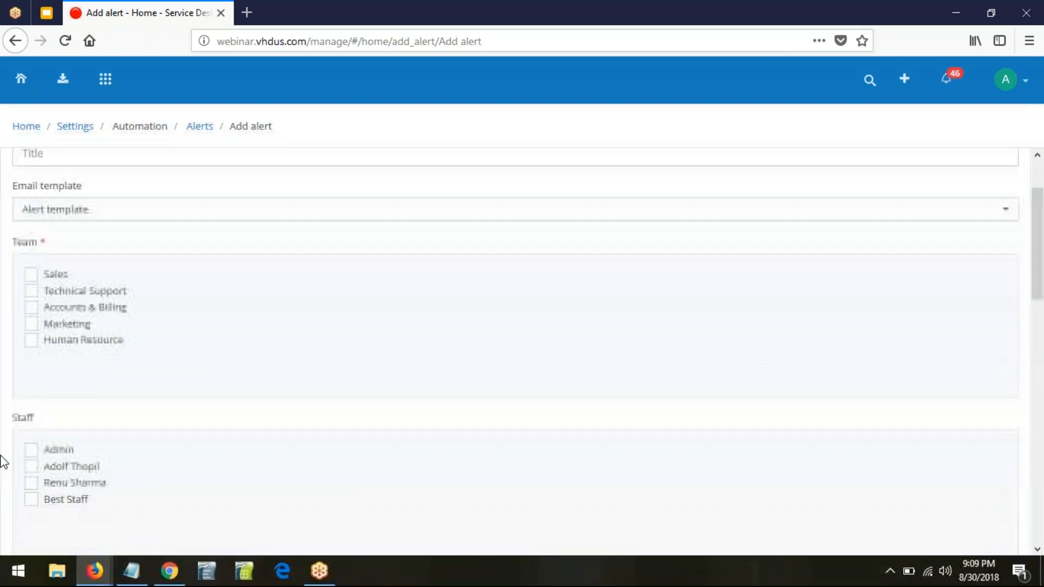
pyautogui.scroll(-3, 2, 462)
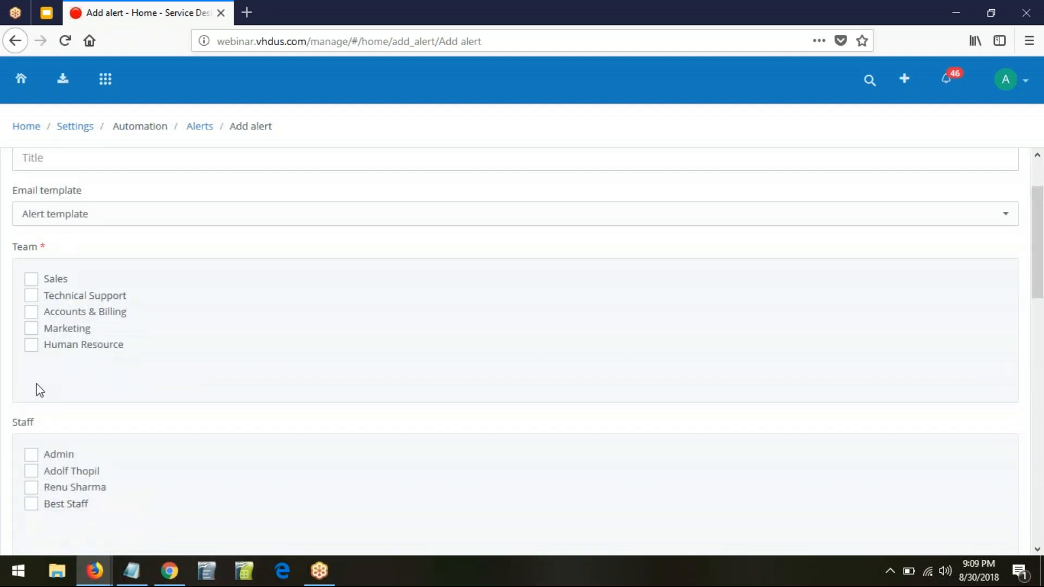
pyautogui.click(33, 492)
pyautogui.scroll(-7, 636, 424)
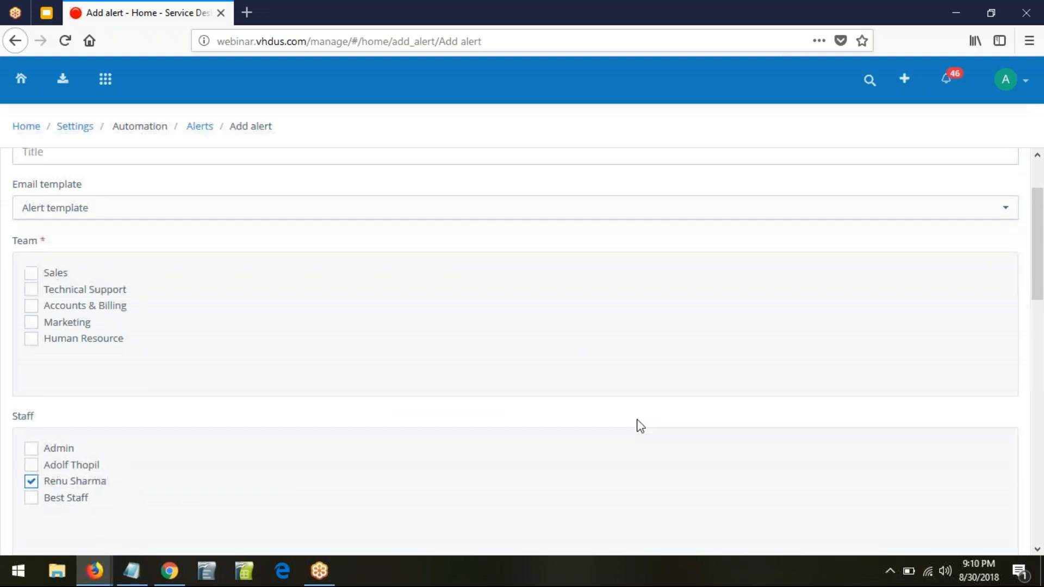
pyautogui.scroll(5, 609, 445)
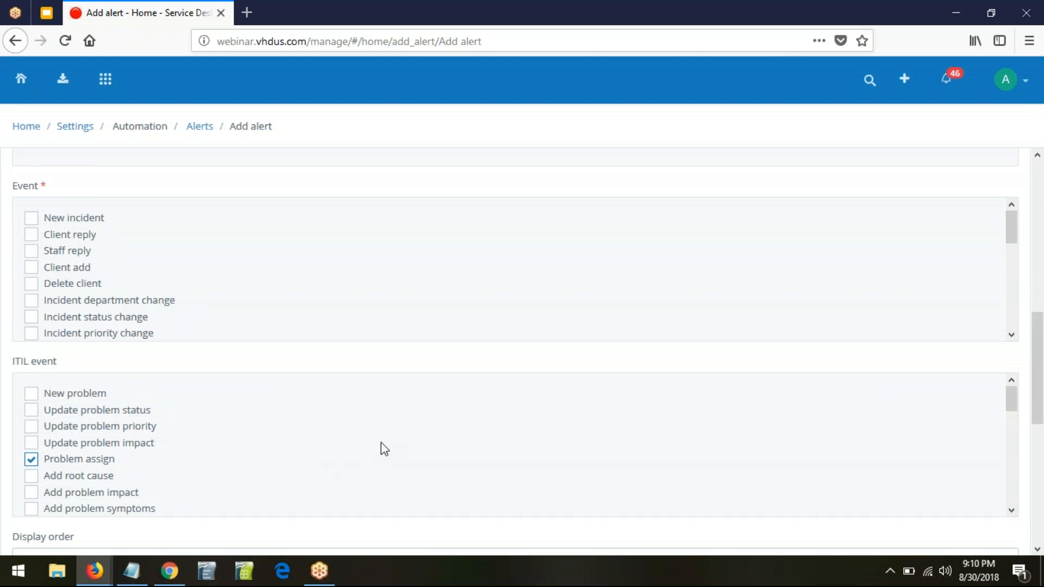
pyautogui.click(890, 25)
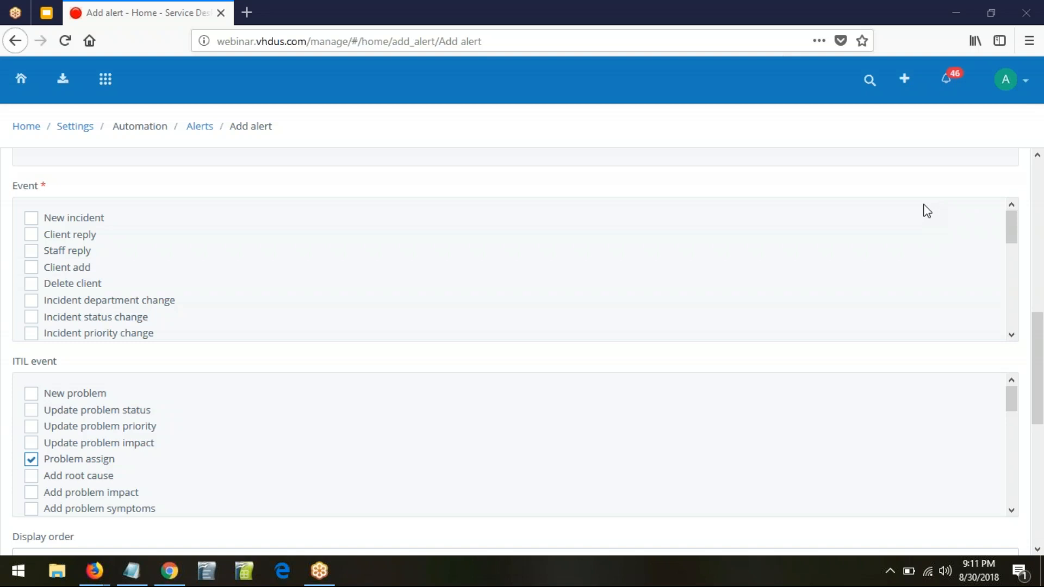
pyautogui.click(247, 13)
pyautogui.write('w')
pyautogui.press('Return')
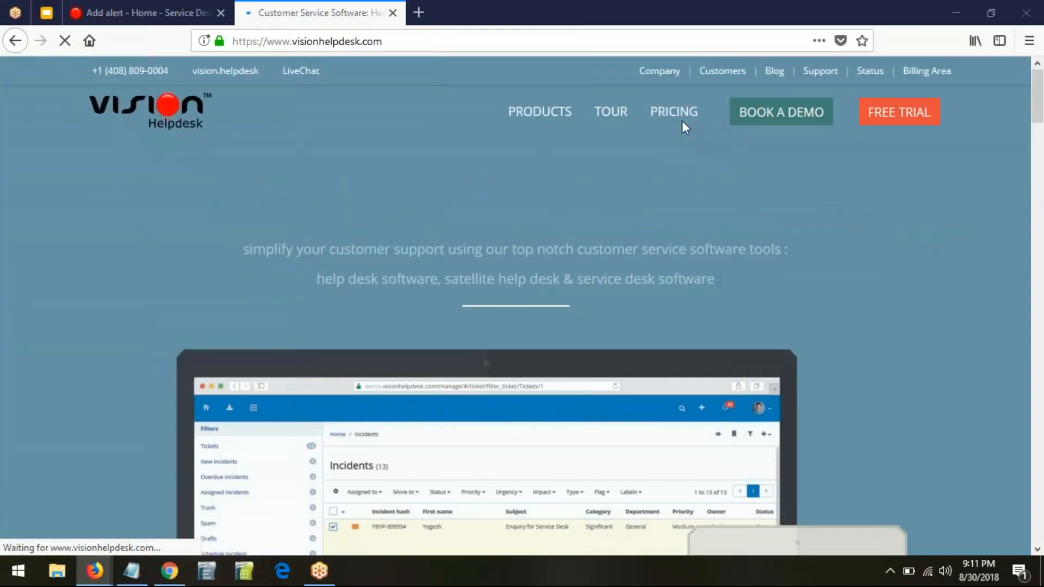
pyautogui.click(674, 114)
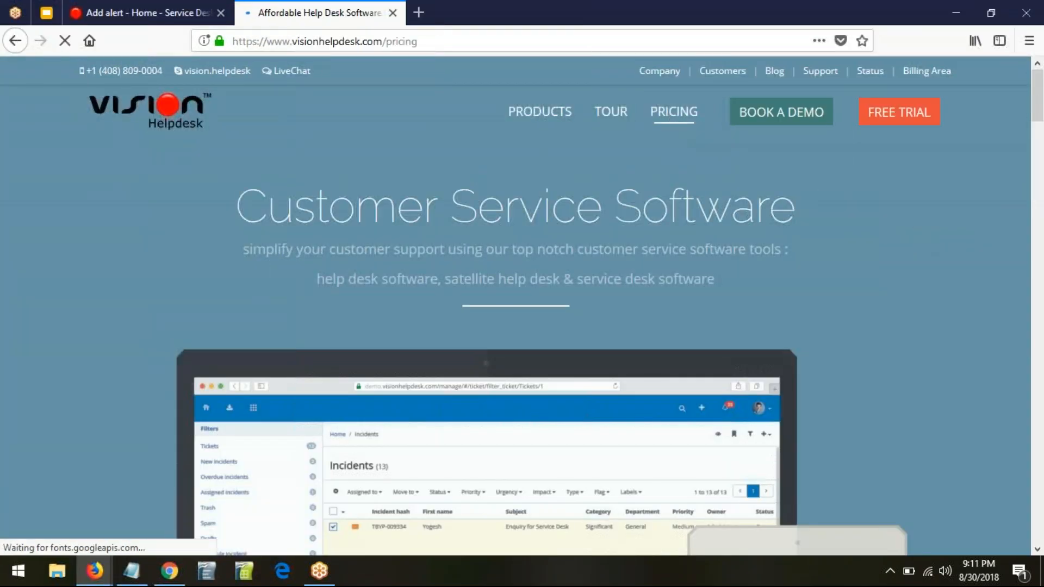
# Step: Review the SaaS cloud license plans and open the Compare Features & Plans page to view its feature table
pyautogui.scroll(-8, 756, 272)
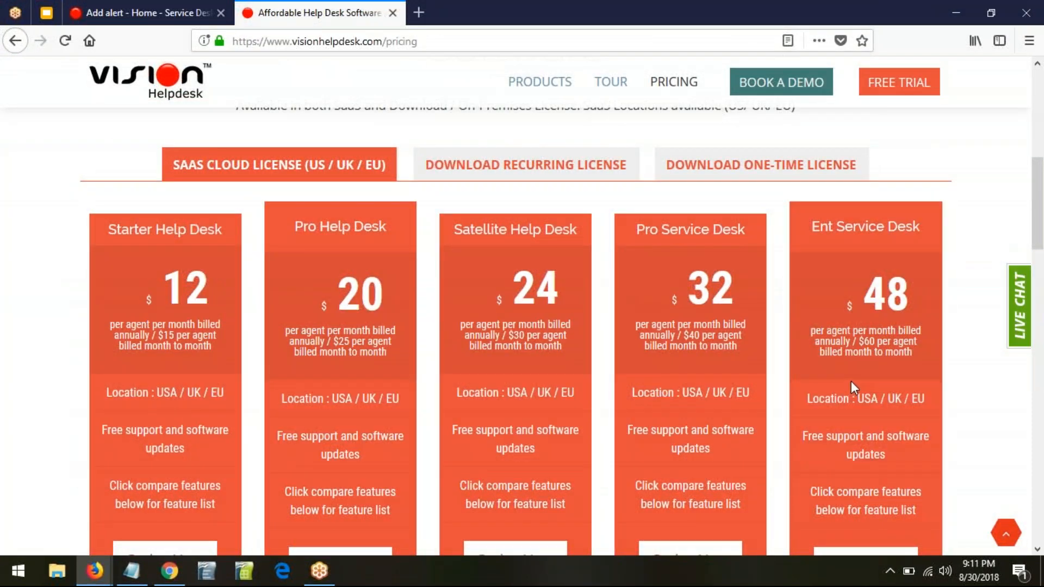
pyautogui.scroll(-2, 851, 380)
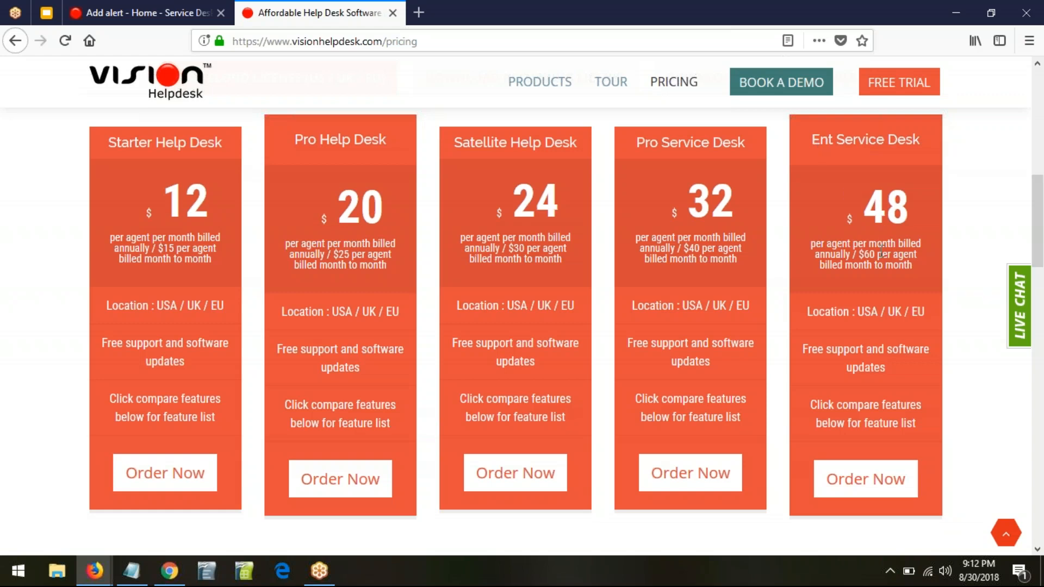
pyautogui.scroll(-5, 882, 251)
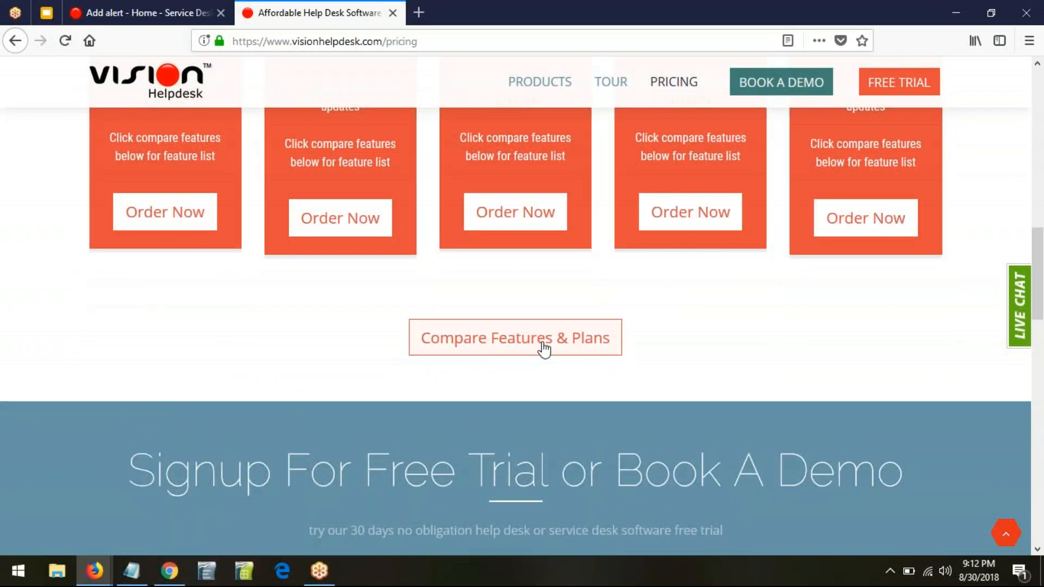
pyautogui.click(516, 342)
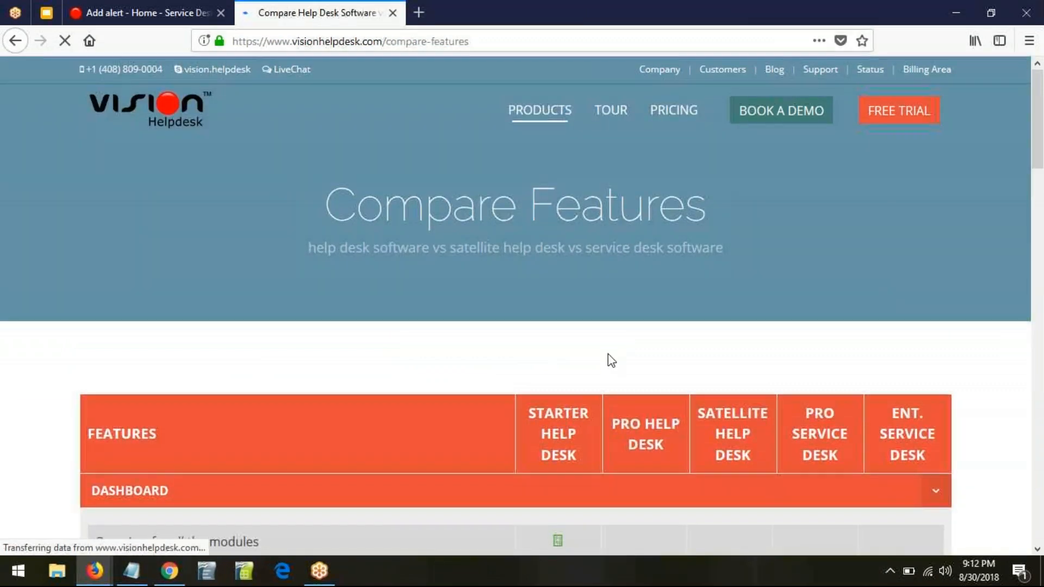
pyautogui.scroll(-3, 608, 353)
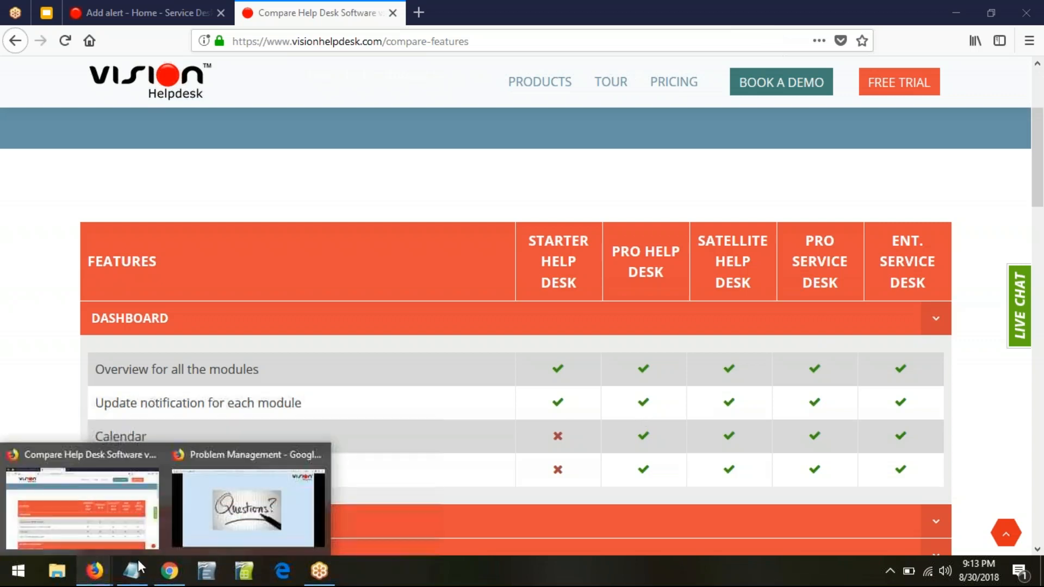
# Step: Switch to the Google Slides presentation and advance it to the Thank You slide
pyautogui.click(247, 509)
pyautogui.click(396, 369)
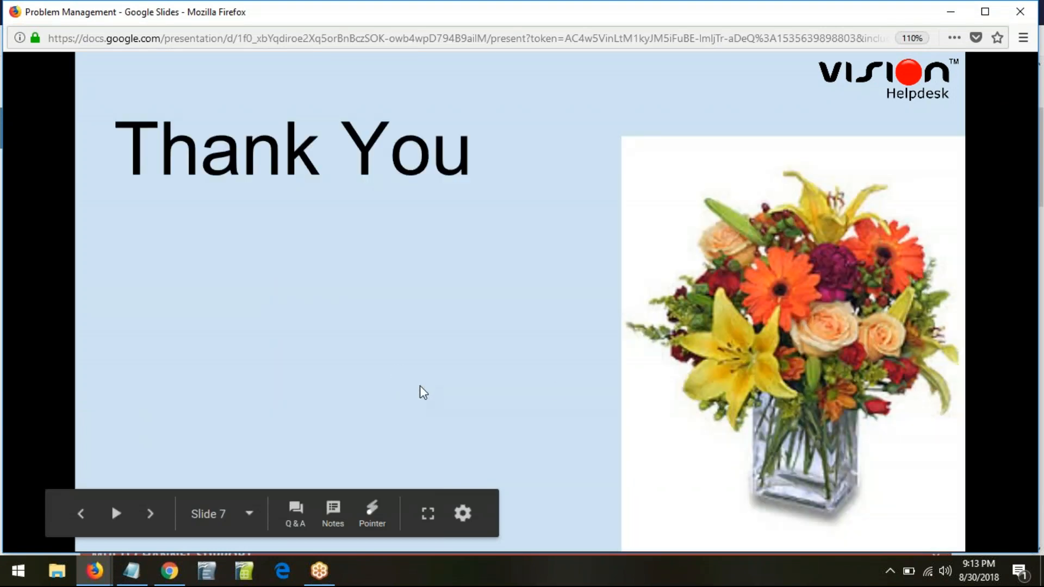